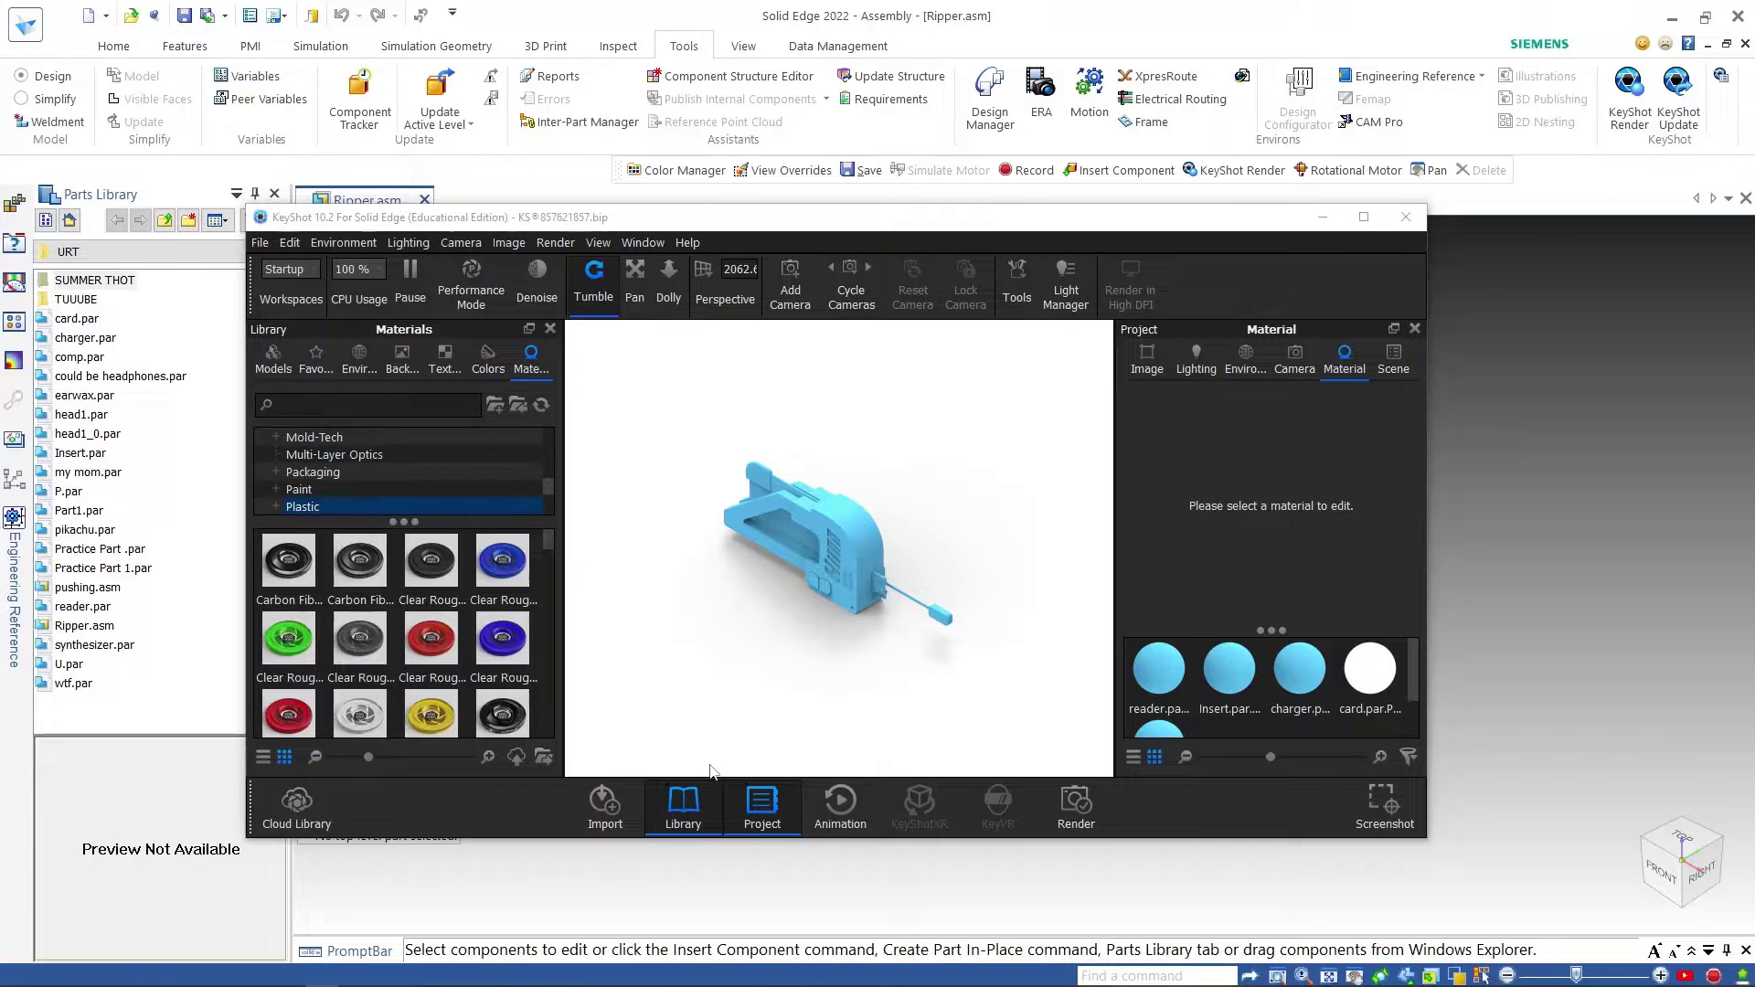
Step: Maximize the KeyShot window and slightly widen the library panel beside the Ripper model
{"action": "left_click_drag", "start_coordinate": [1178, 214], "coordinate": [1298, 2]}
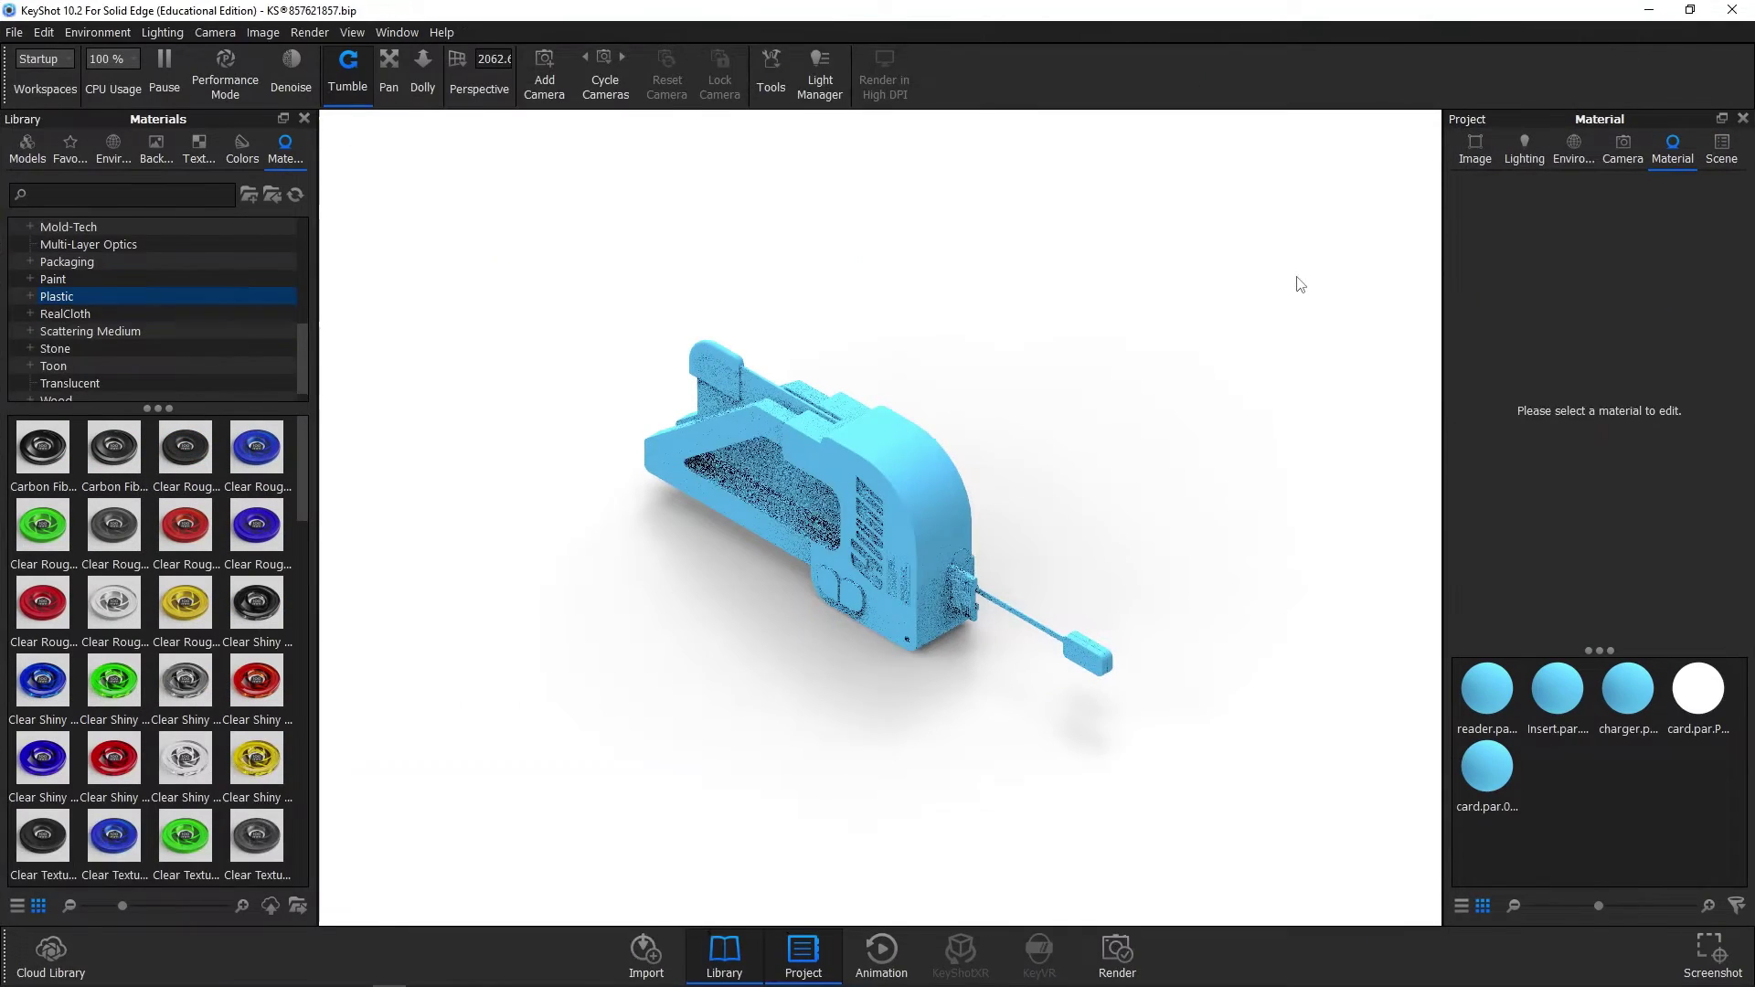
{"action": "scroll", "coordinate": [670, 433], "scroll_direction": "up", "scroll_amount": 5}
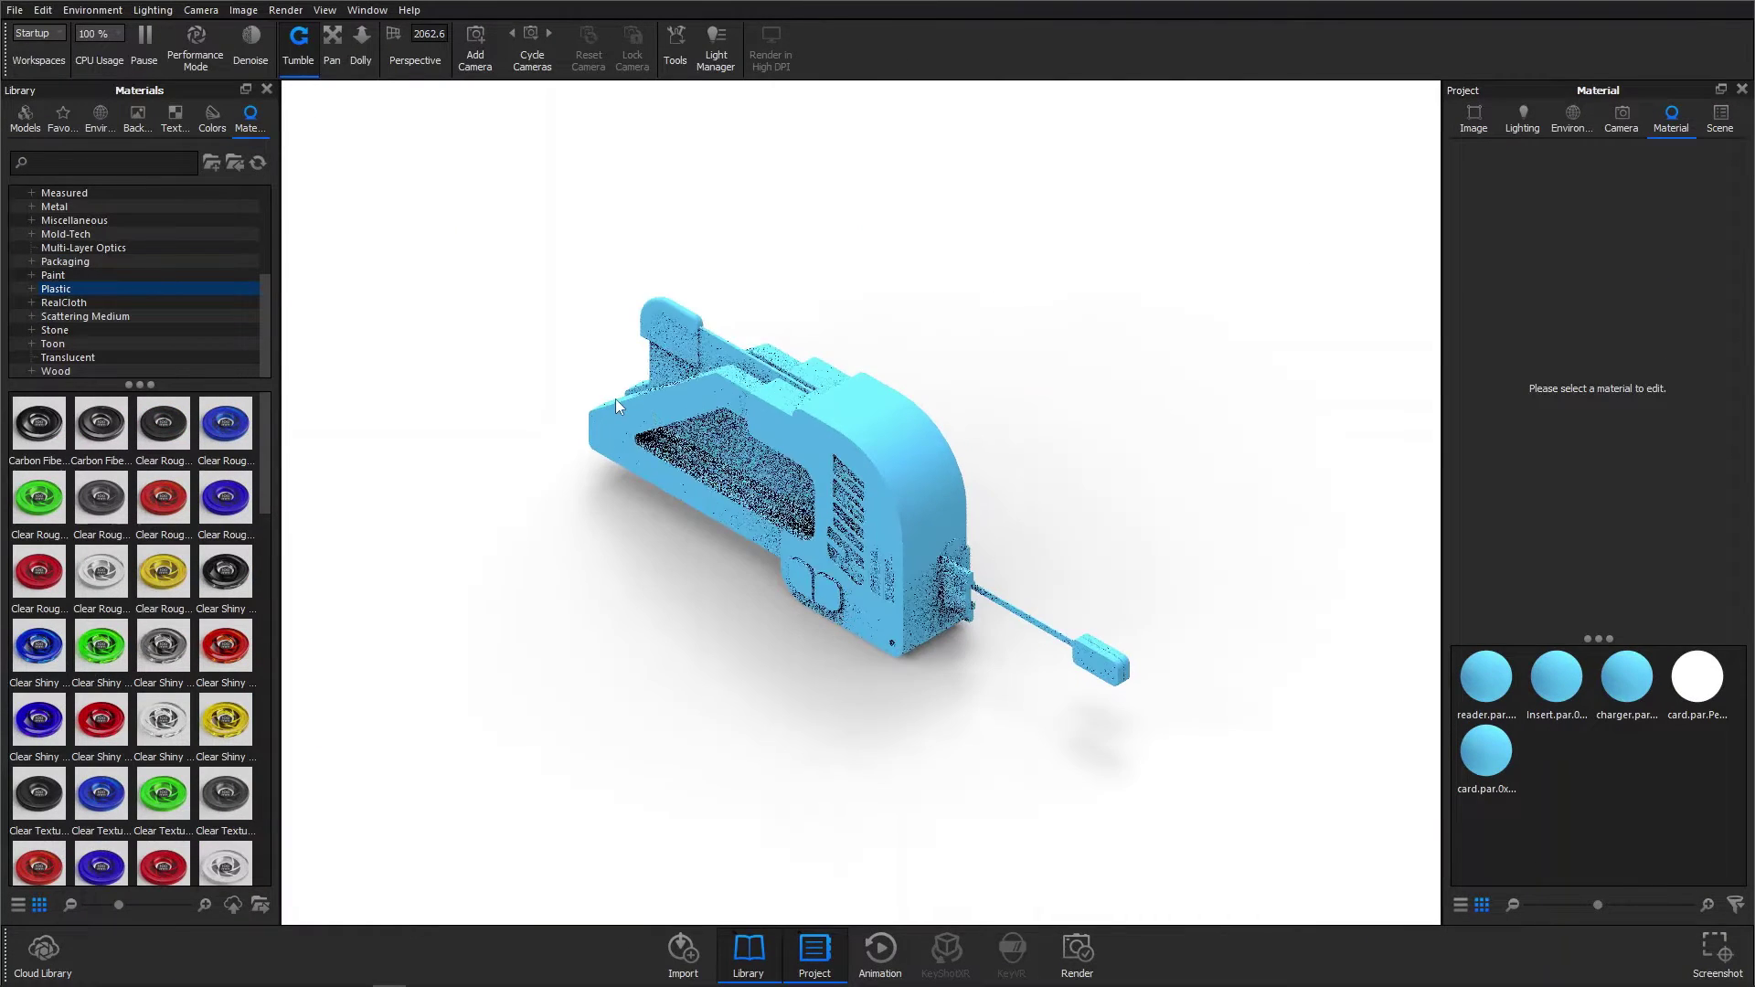
{"action": "middle_click_drag", "start_coordinate": [920, 616], "coordinate": [1015, 638]}
{"action": "left_click_drag", "start_coordinate": [1014, 644], "coordinate": [965, 446]}
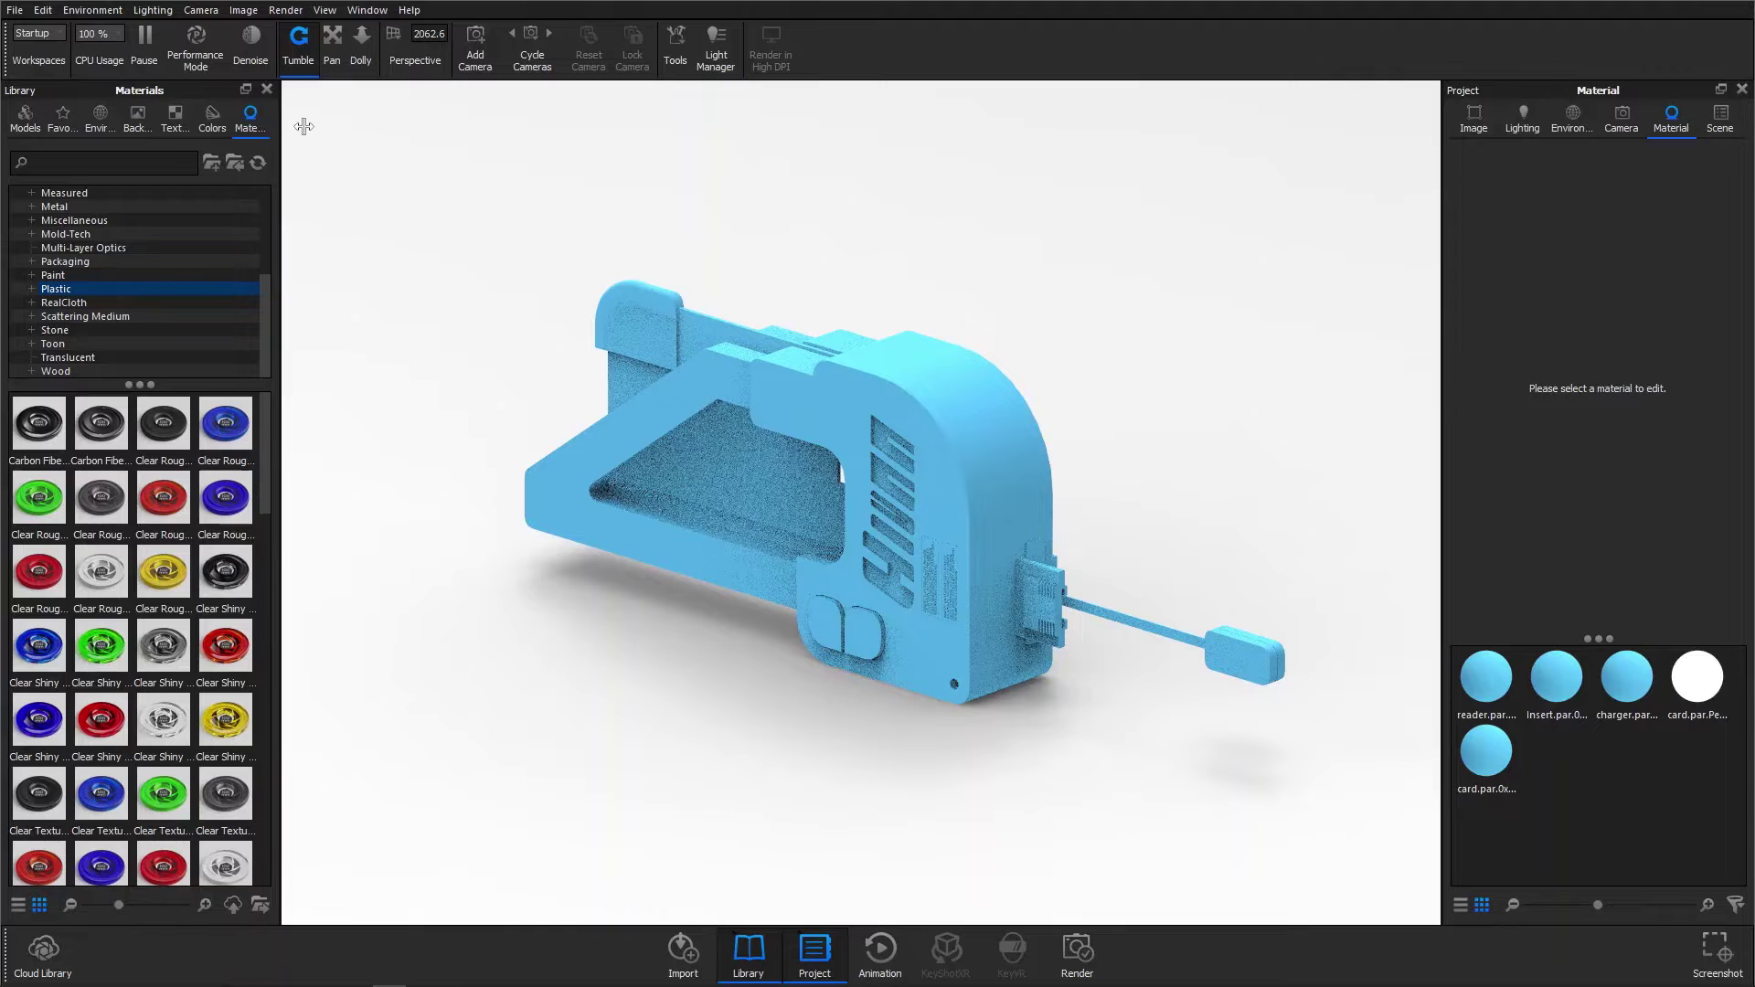
{"action": "left_click_drag", "start_coordinate": [303, 126], "coordinate": [312, 126]}
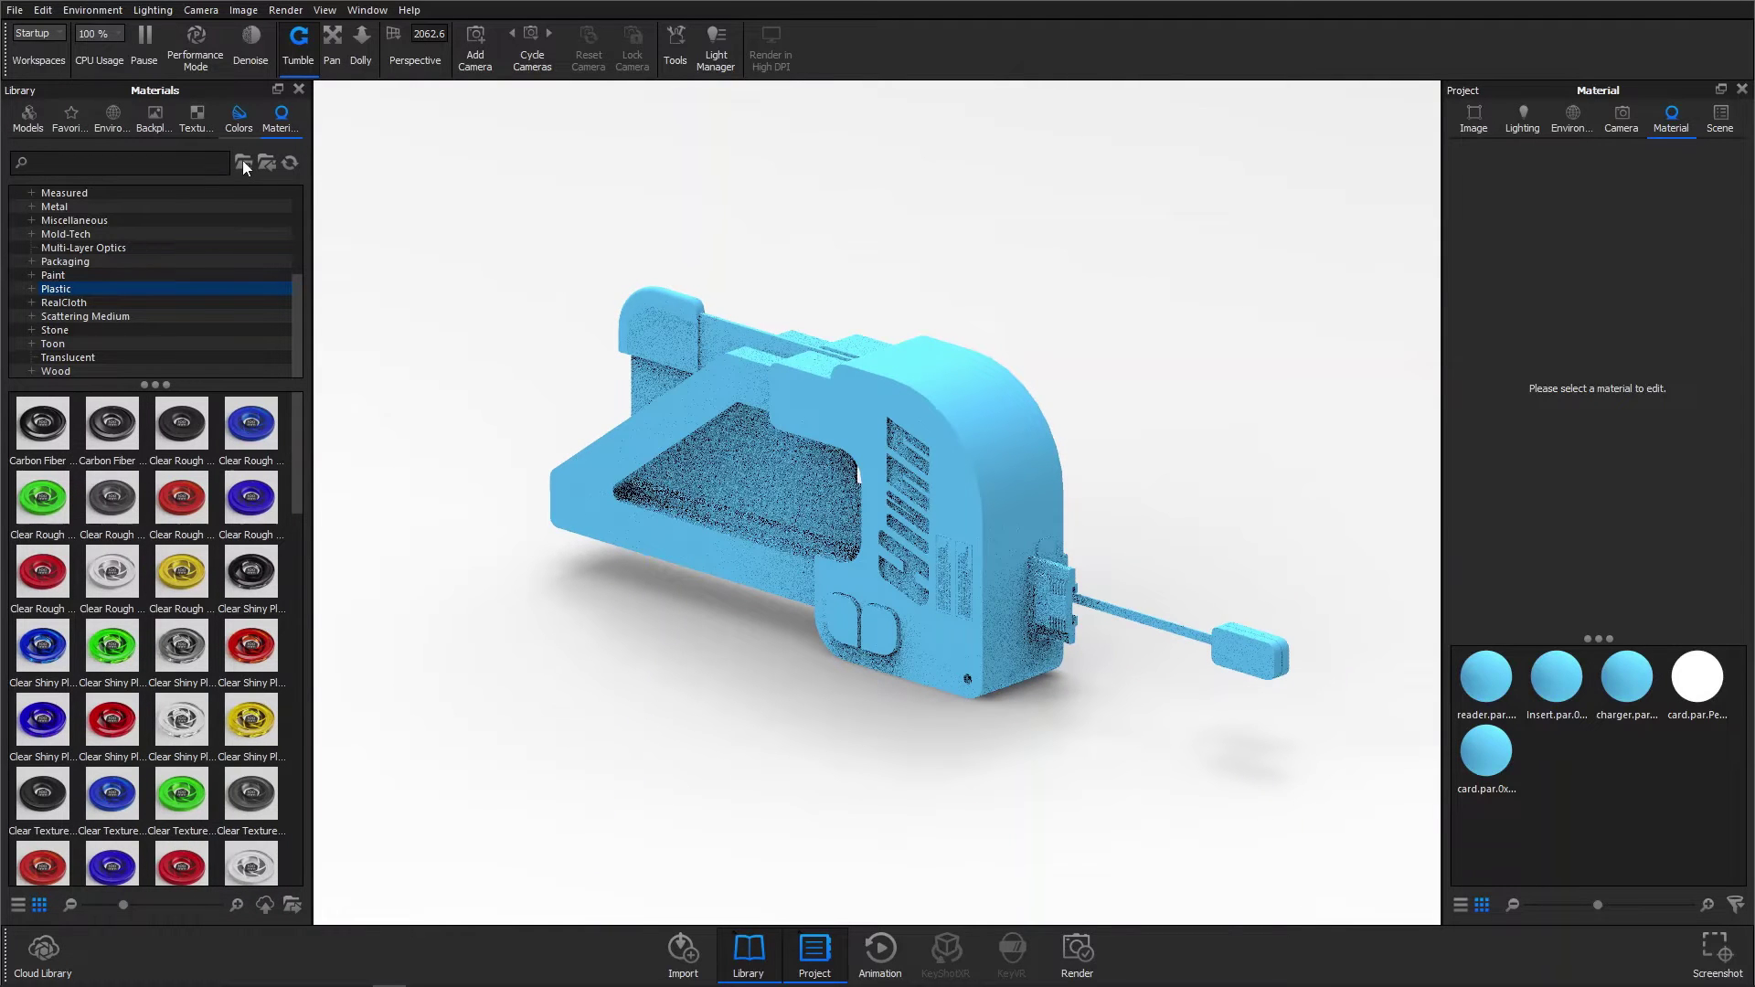
Step: Look through the library's colors, textures, backplates, environments and favorites, ending on the Plastic materials
{"action": "left_click", "coordinate": [238, 118]}
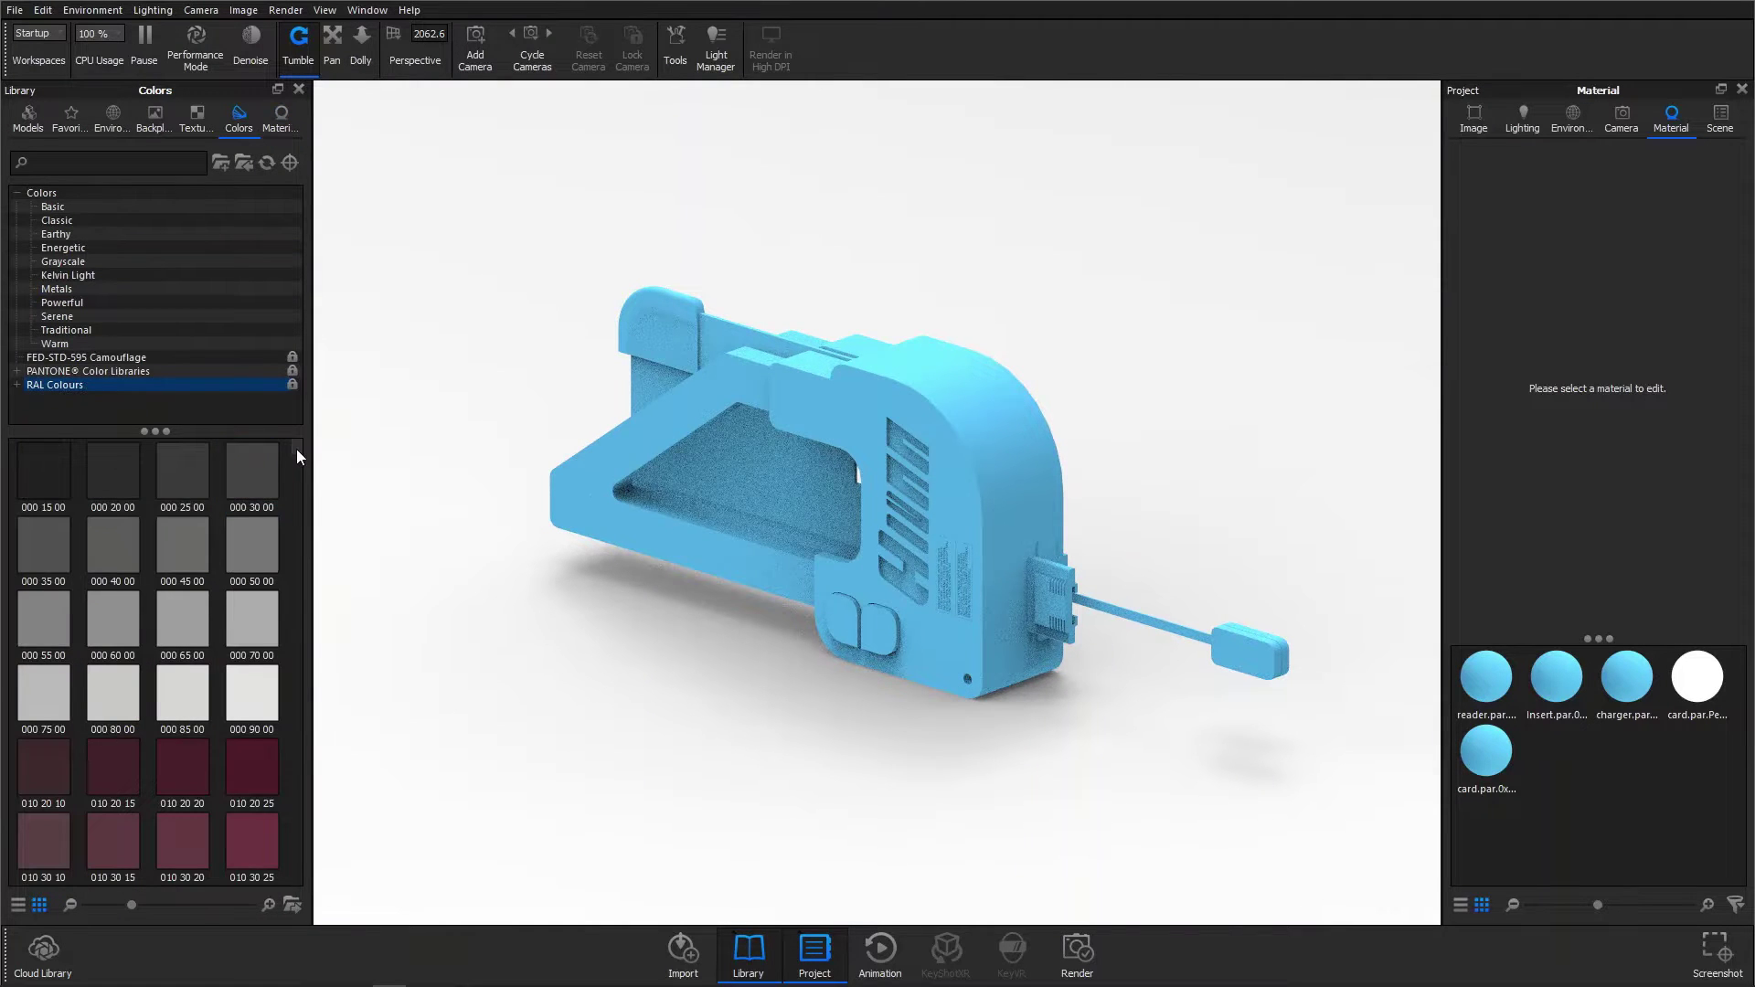
{"action": "mouse_move", "coordinate": [296, 448]}
{"action": "left_mouse_down"}
{"action": "mouse_move", "coordinate": [298, 534]}
{"action": "mouse_move", "coordinate": [298, 442]}
{"action": "left_mouse_up"}
{"action": "left_click", "coordinate": [195, 123]}
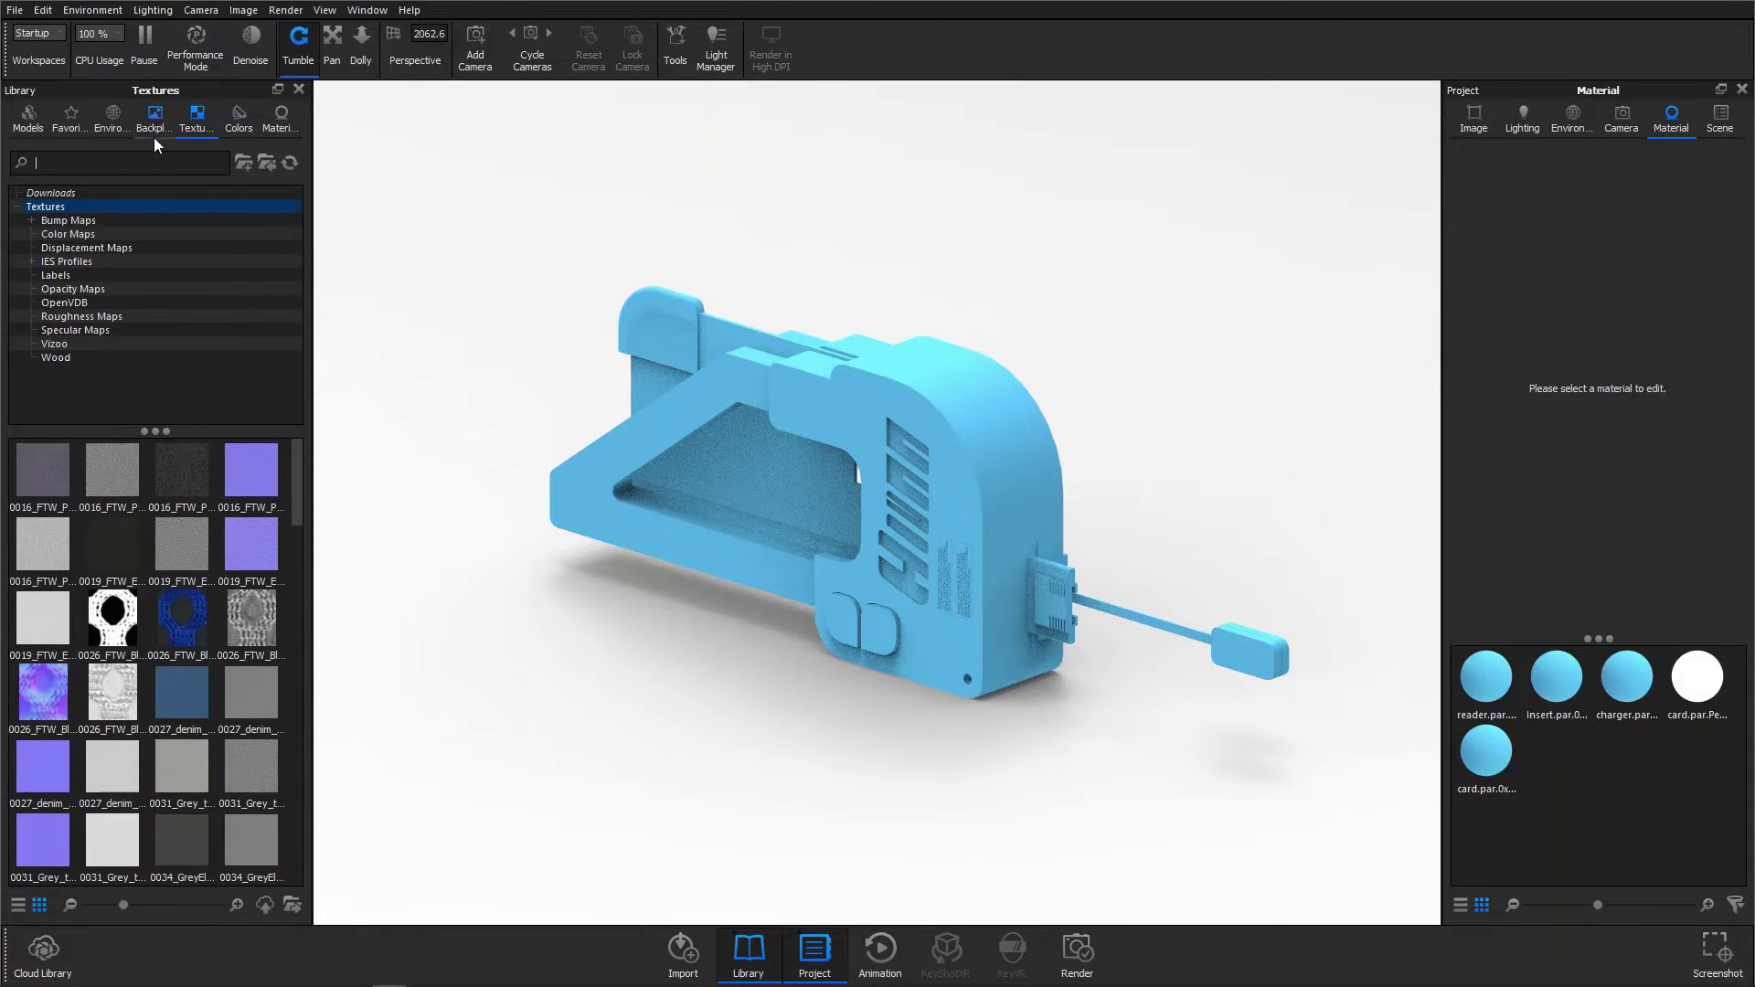
{"action": "left_click", "coordinate": [155, 122]}
{"action": "left_click", "coordinate": [110, 120]}
{"action": "left_click", "coordinate": [71, 124]}
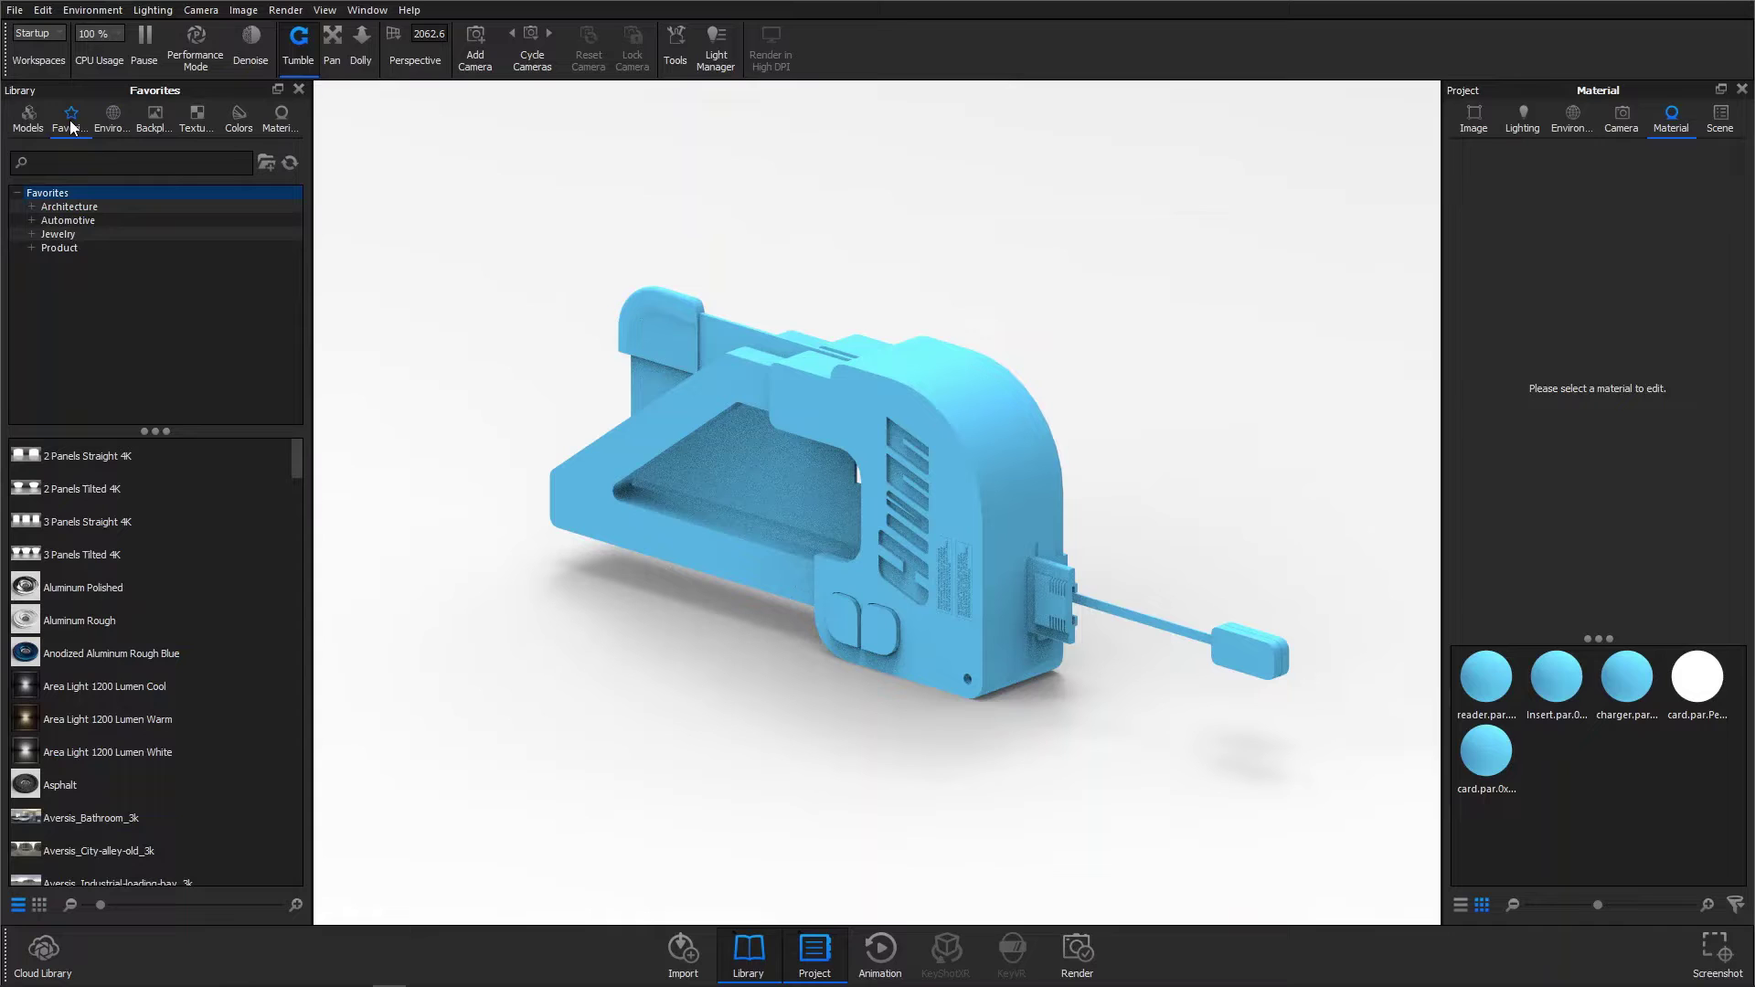
{"action": "left_click", "coordinate": [280, 123]}
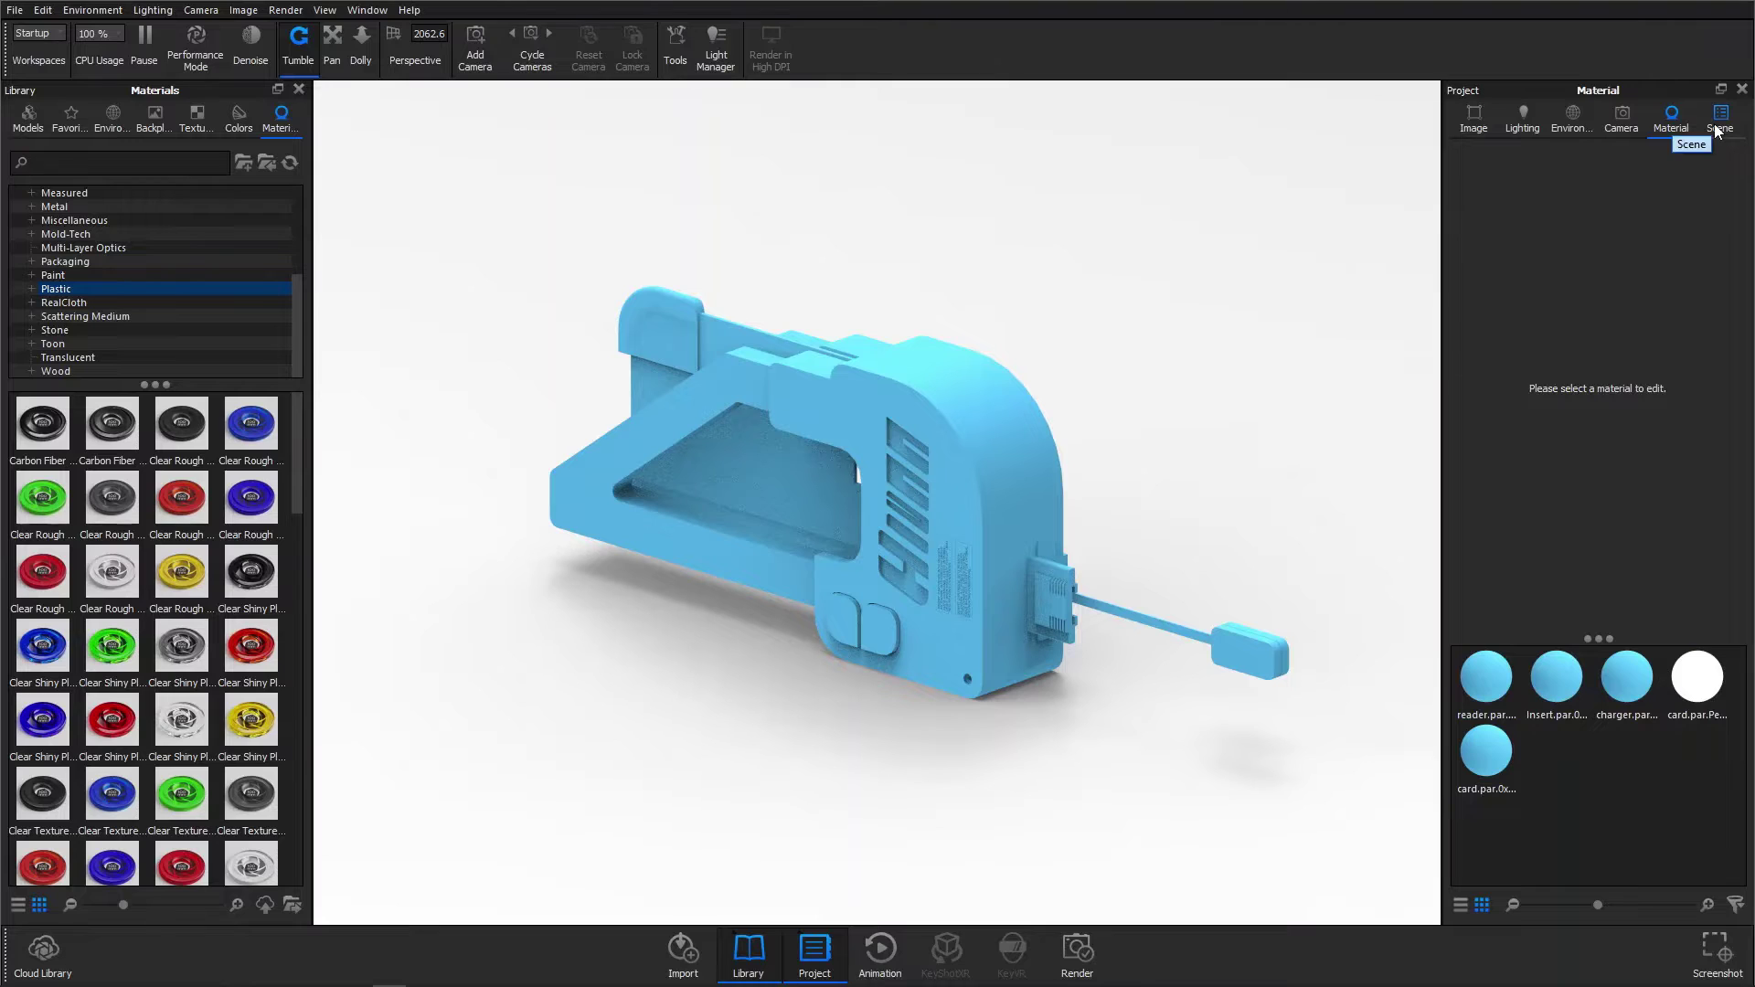
Step: Look through the project's image, lighting, environment, camera and material settings
{"action": "left_click", "coordinate": [1473, 118]}
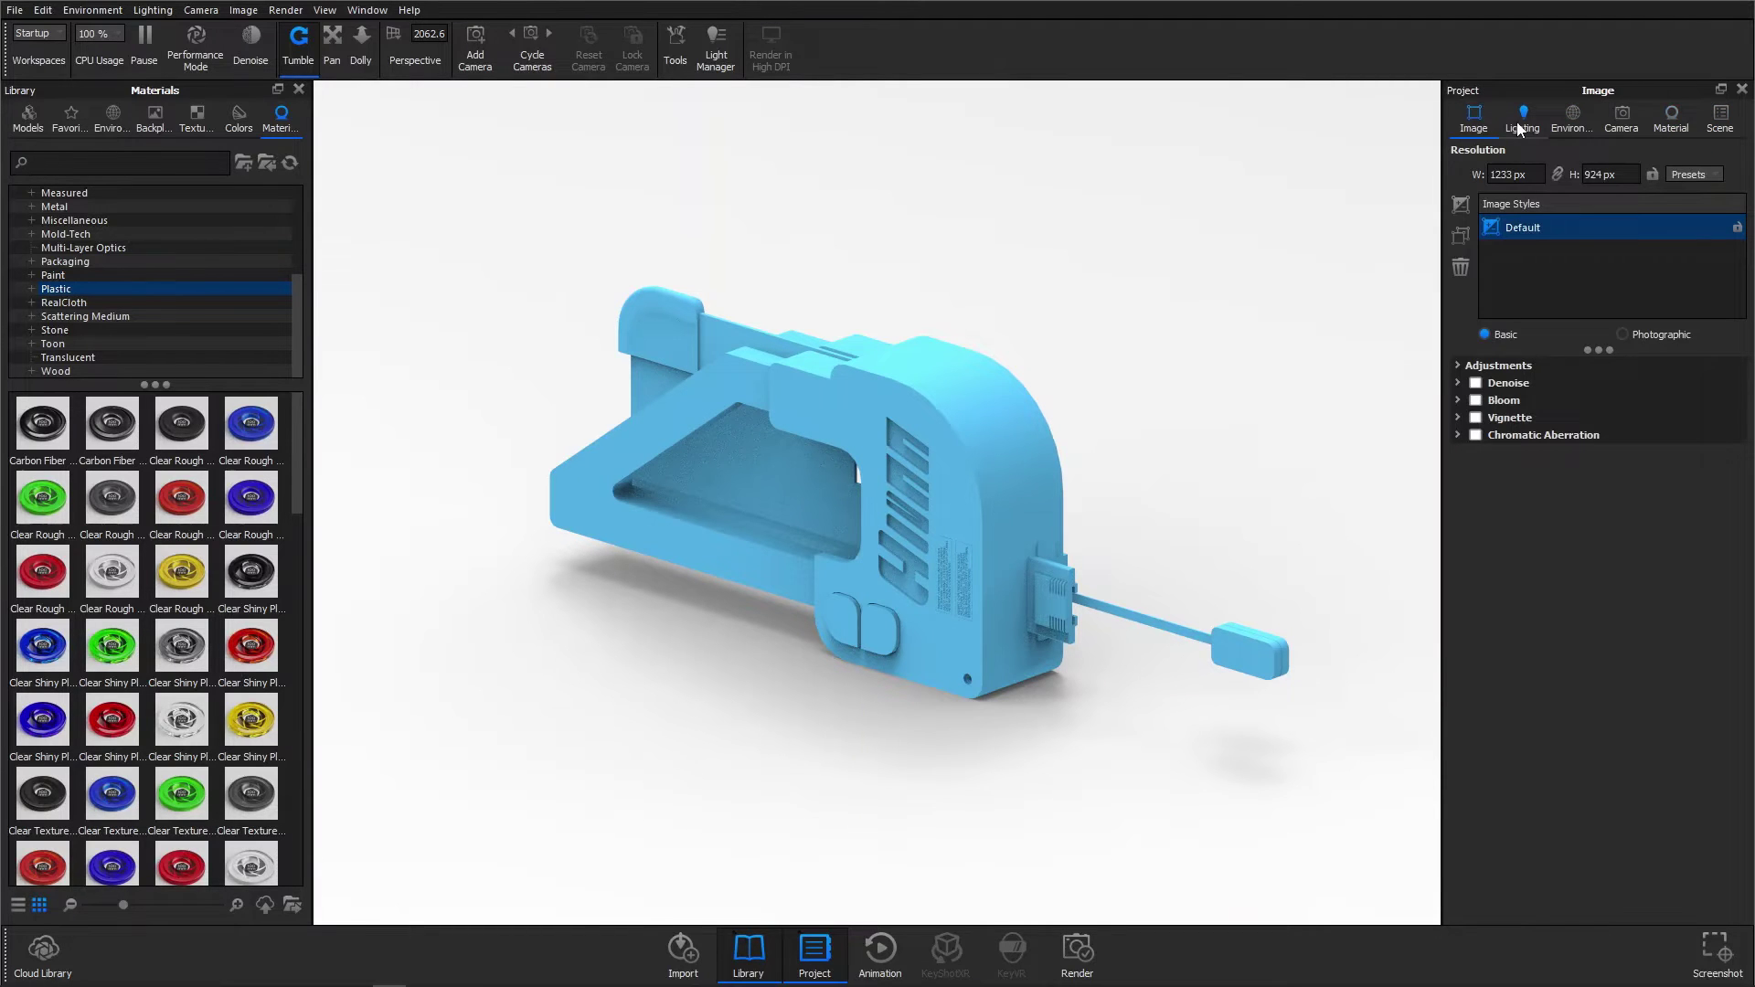
{"action": "left_click", "coordinate": [1522, 121]}
{"action": "left_click", "coordinate": [1578, 122]}
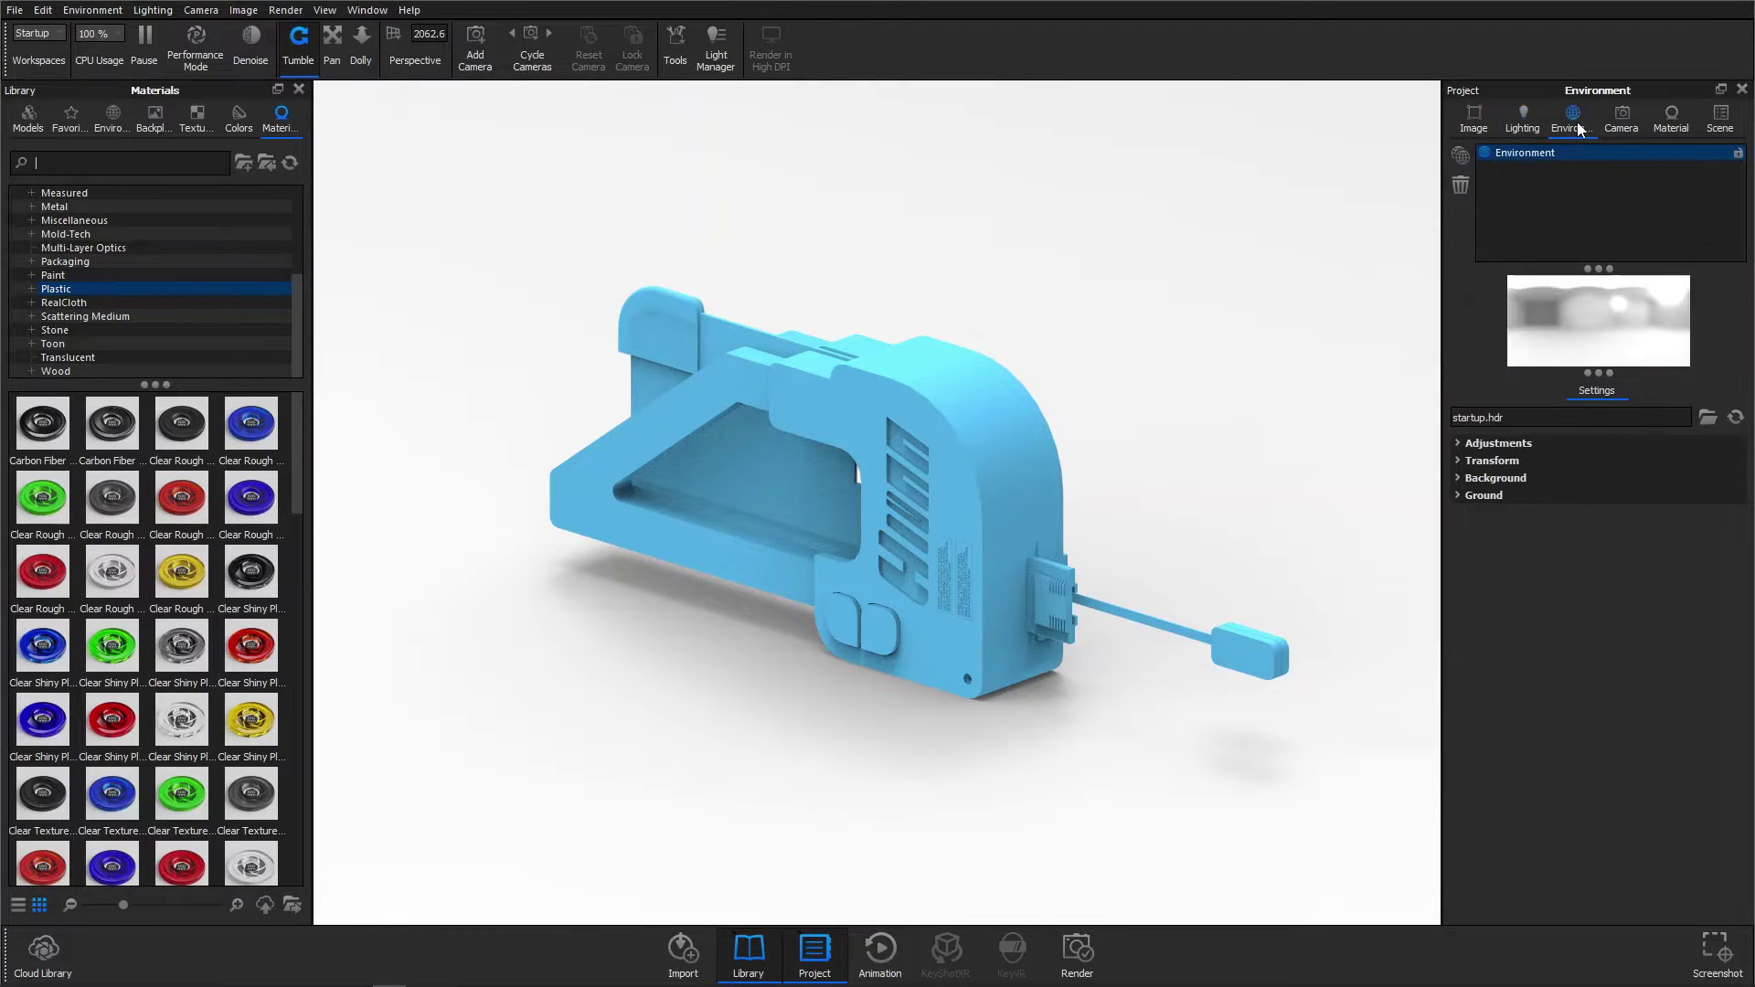
{"action": "left_click", "coordinate": [1620, 122]}
{"action": "left_click", "coordinate": [1672, 118]}
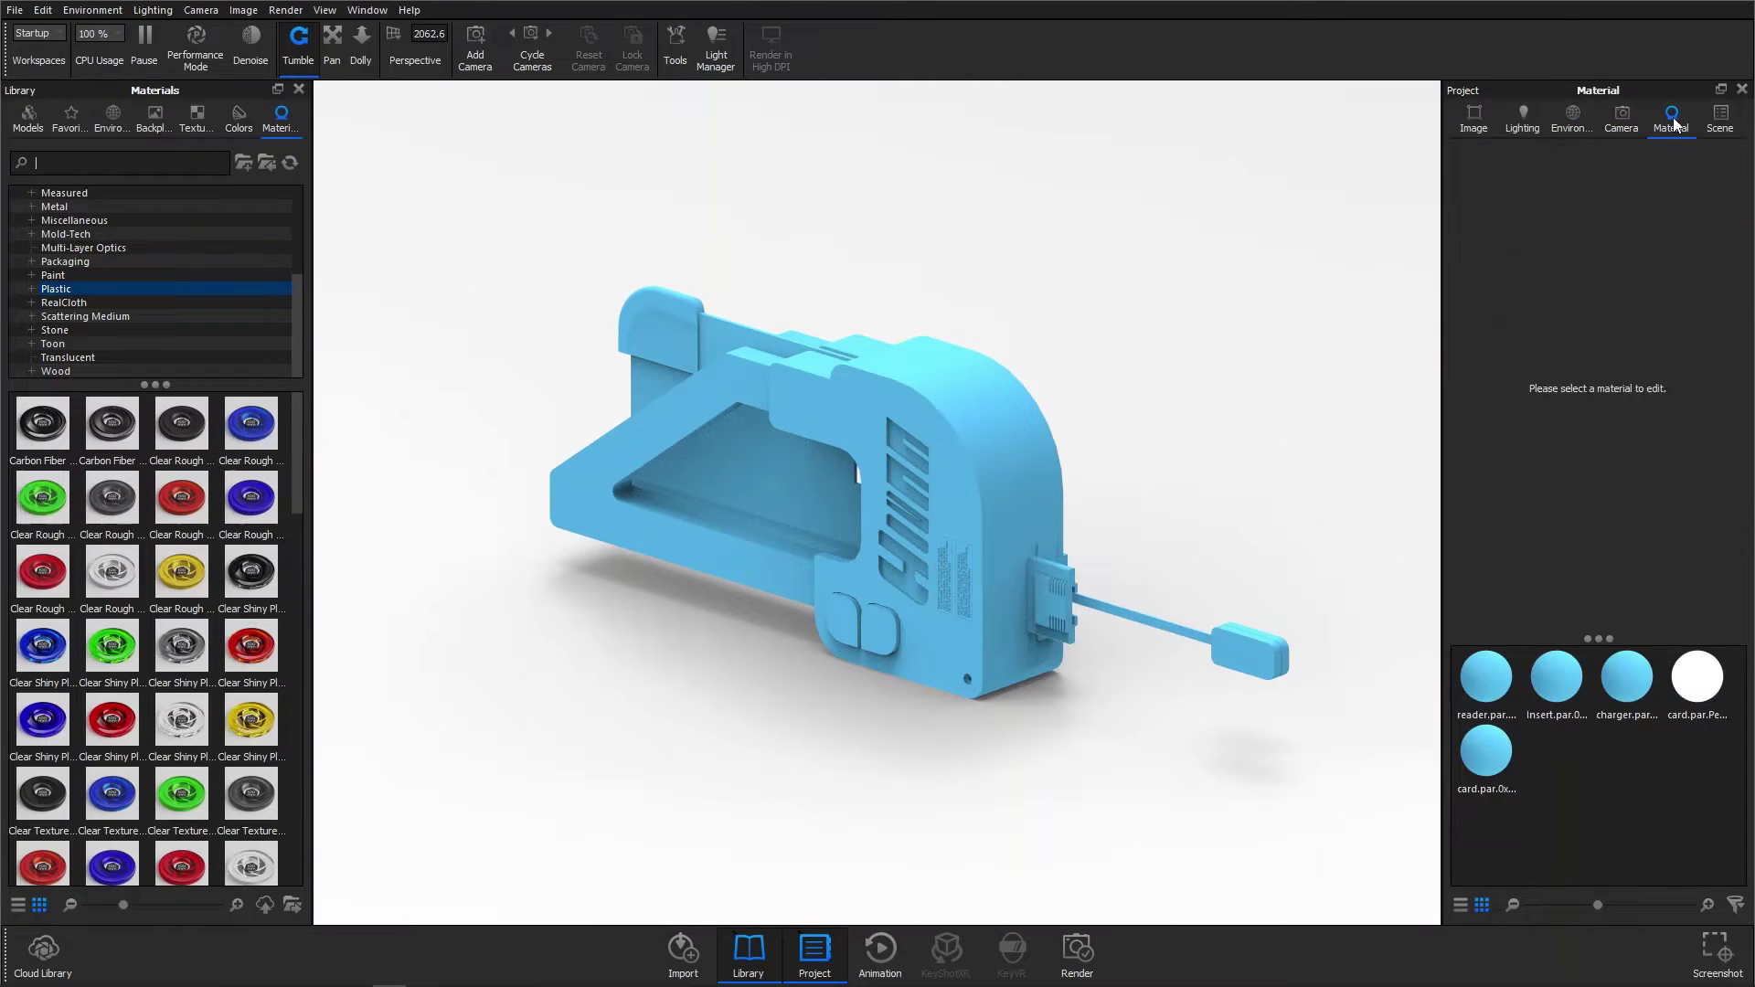
Step: Expand the Ripper assembly in the scene tree and highlight its reader, card and charger parts one by one
{"action": "left_click", "coordinate": [1719, 121]}
{"action": "left_click", "coordinate": [1477, 221]}
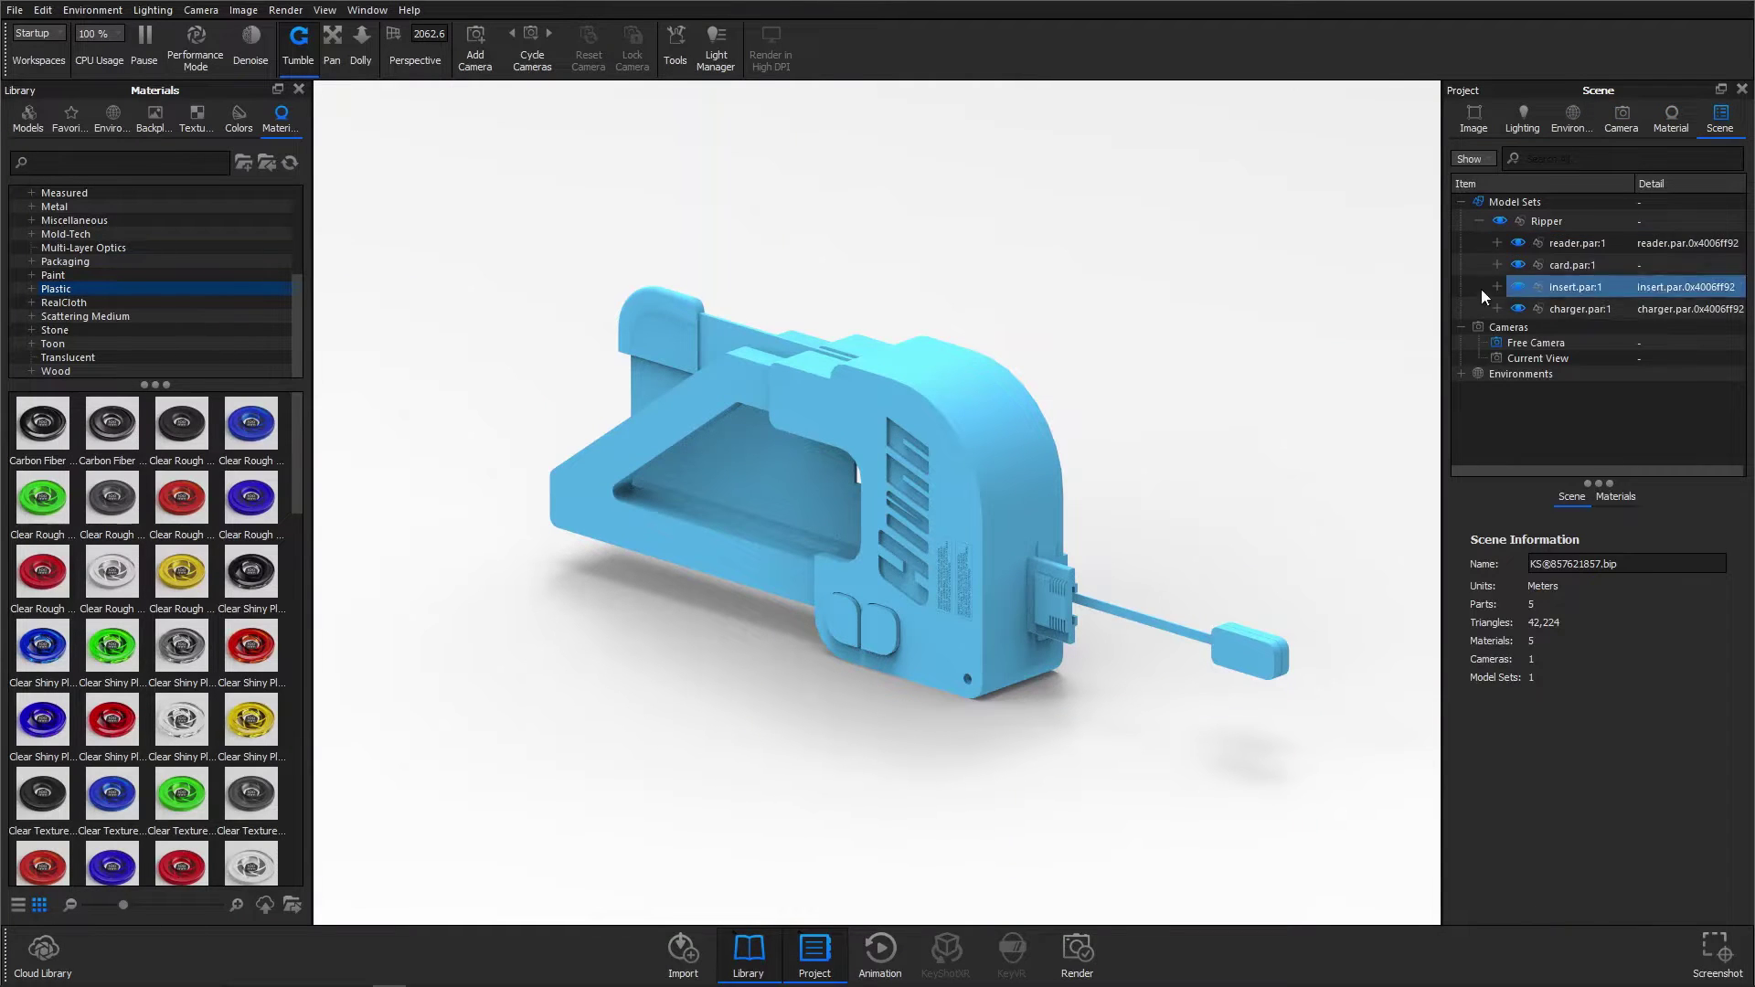
{"action": "left_click", "coordinate": [1576, 243]}
{"action": "left_click", "coordinate": [1571, 263]}
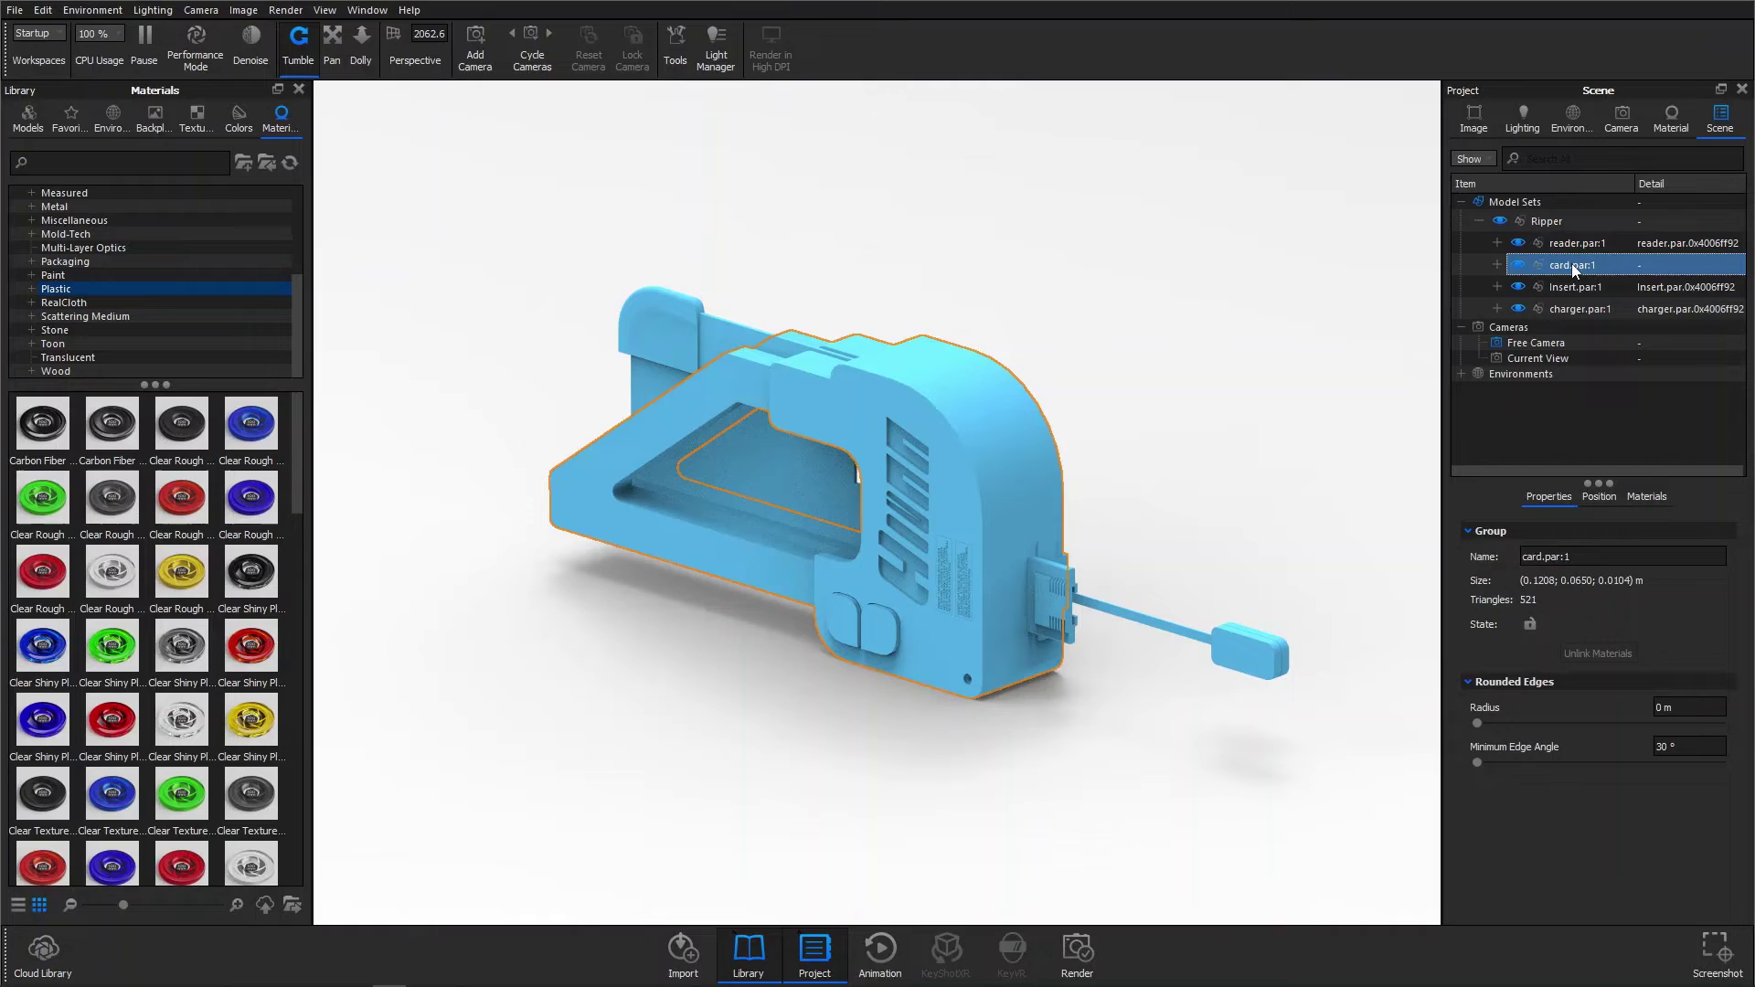
{"action": "left_click", "coordinate": [1566, 306]}
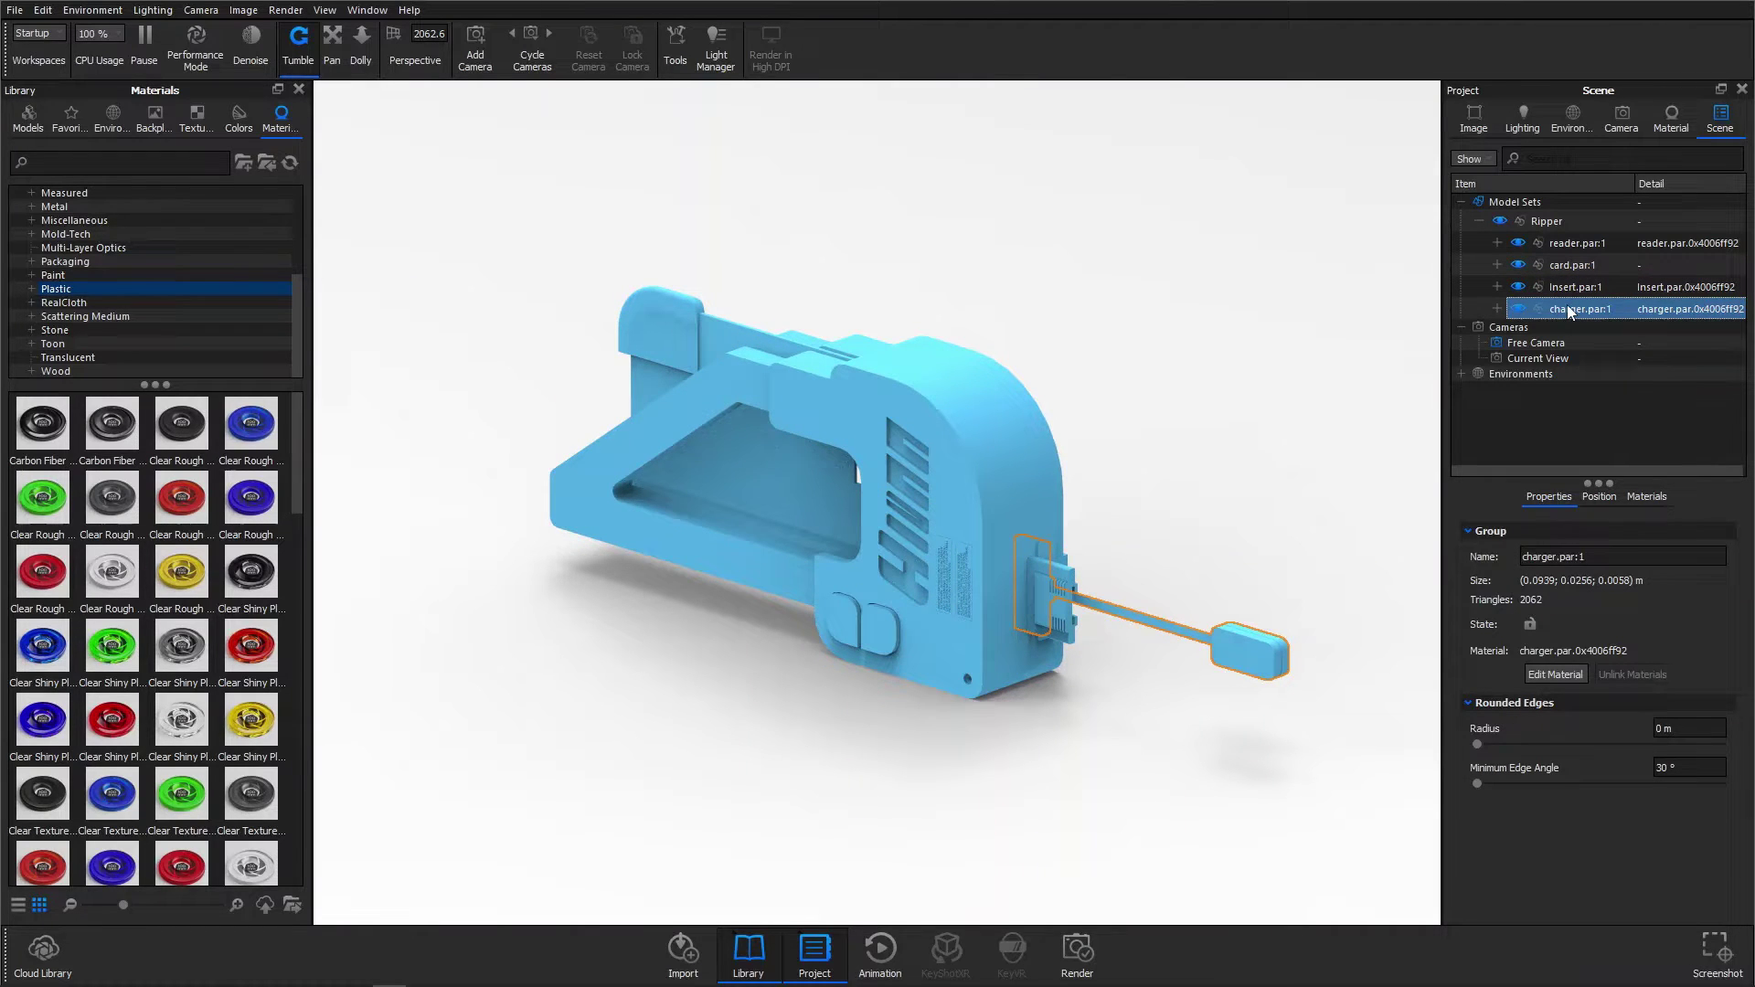
Step: Hide the reader, insert and charger parts to isolate the card, and frame it larger in the view
{"action": "left_click", "coordinate": [1517, 243]}
{"action": "left_click", "coordinate": [1517, 286]}
{"action": "left_click", "coordinate": [1517, 308]}
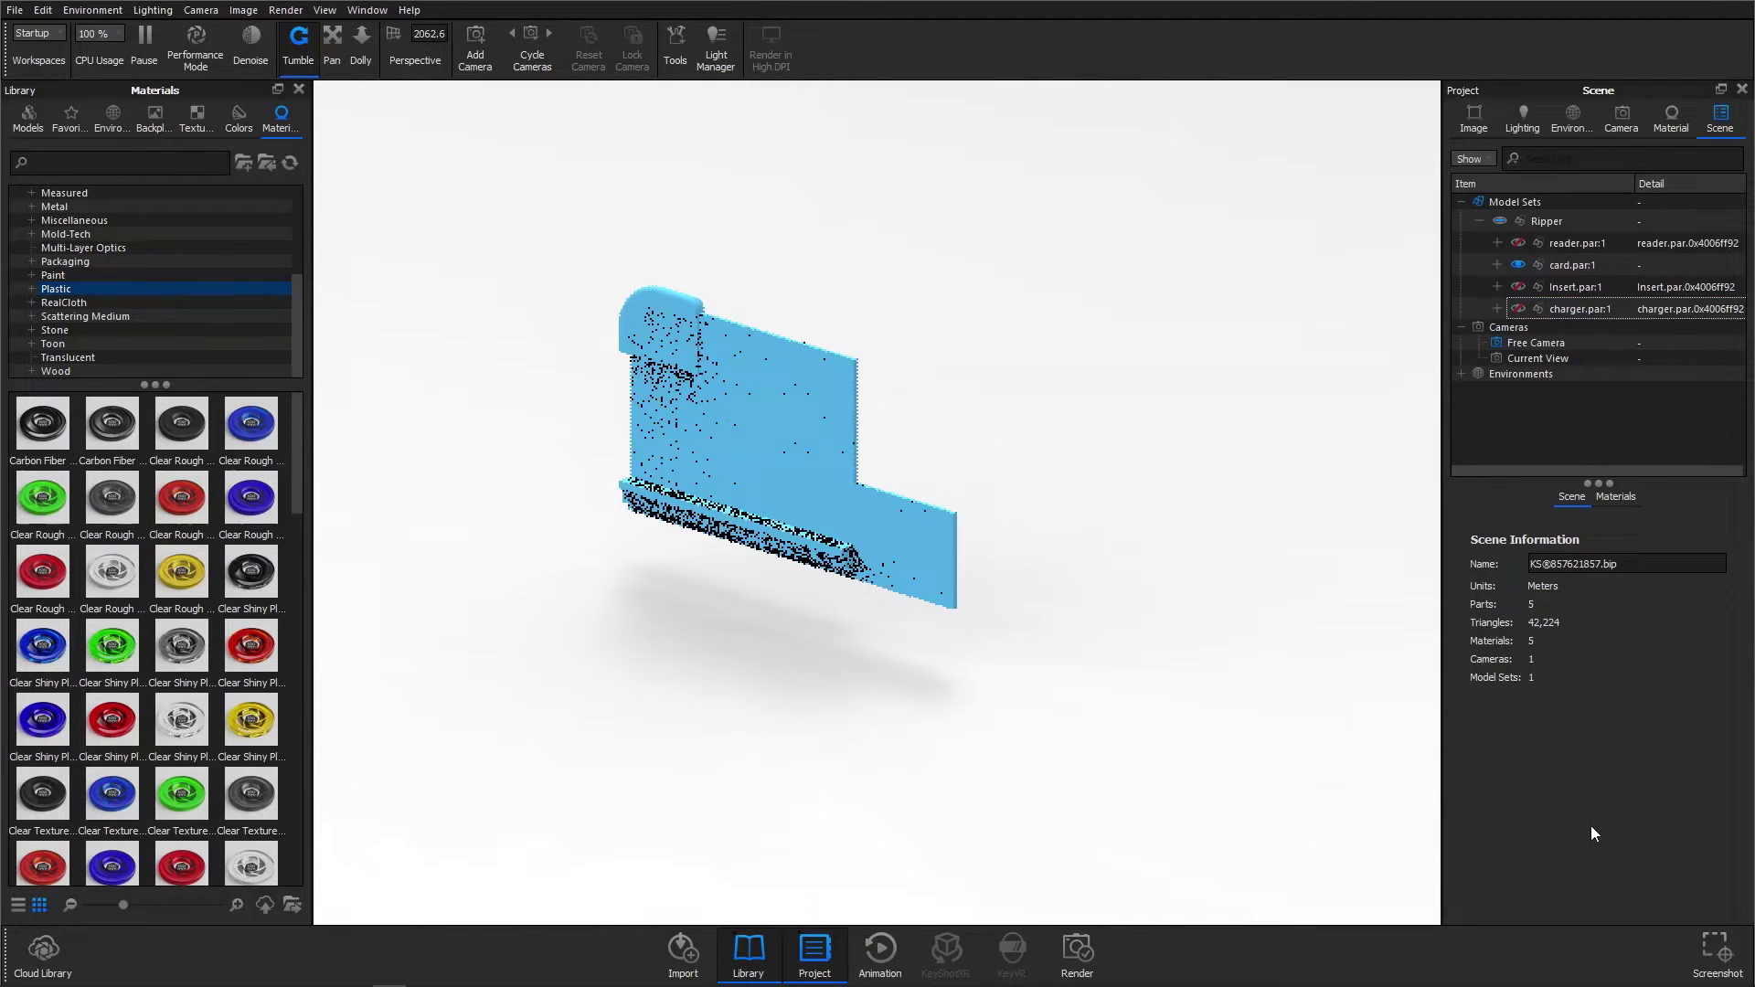
{"action": "scroll", "coordinate": [625, 366], "scroll_direction": "up", "scroll_amount": 3}
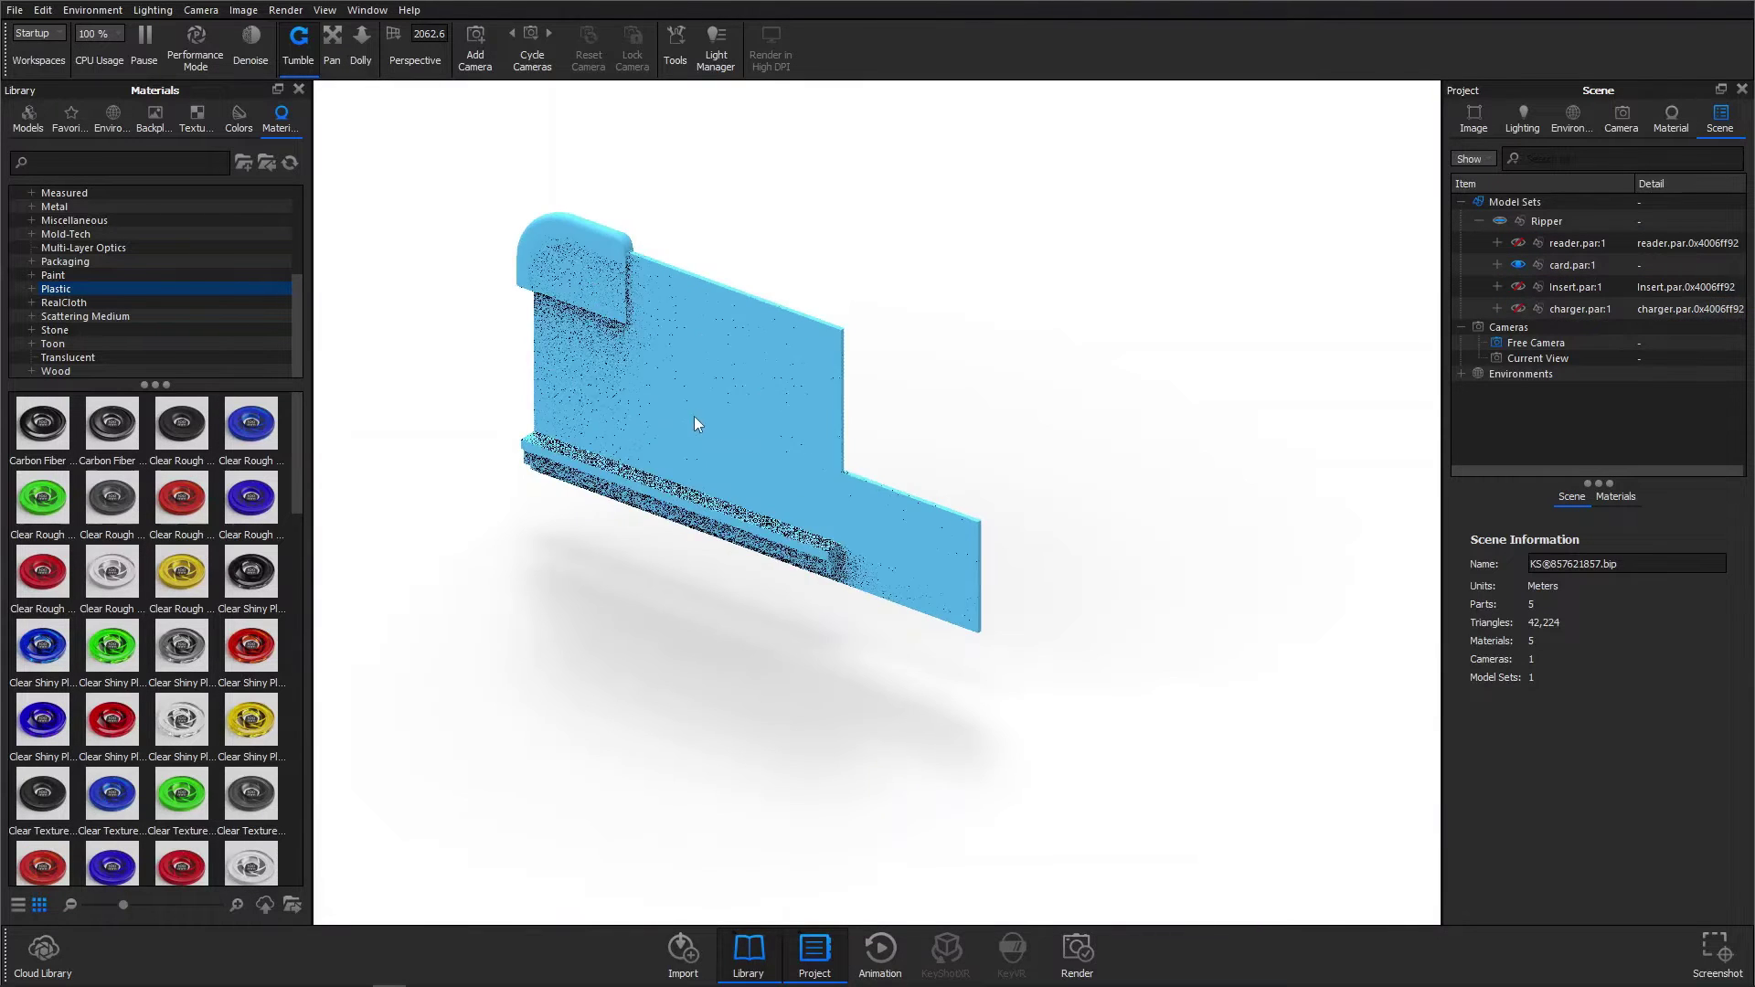
{"action": "left_click_drag", "start_coordinate": [694, 415], "coordinate": [862, 451]}
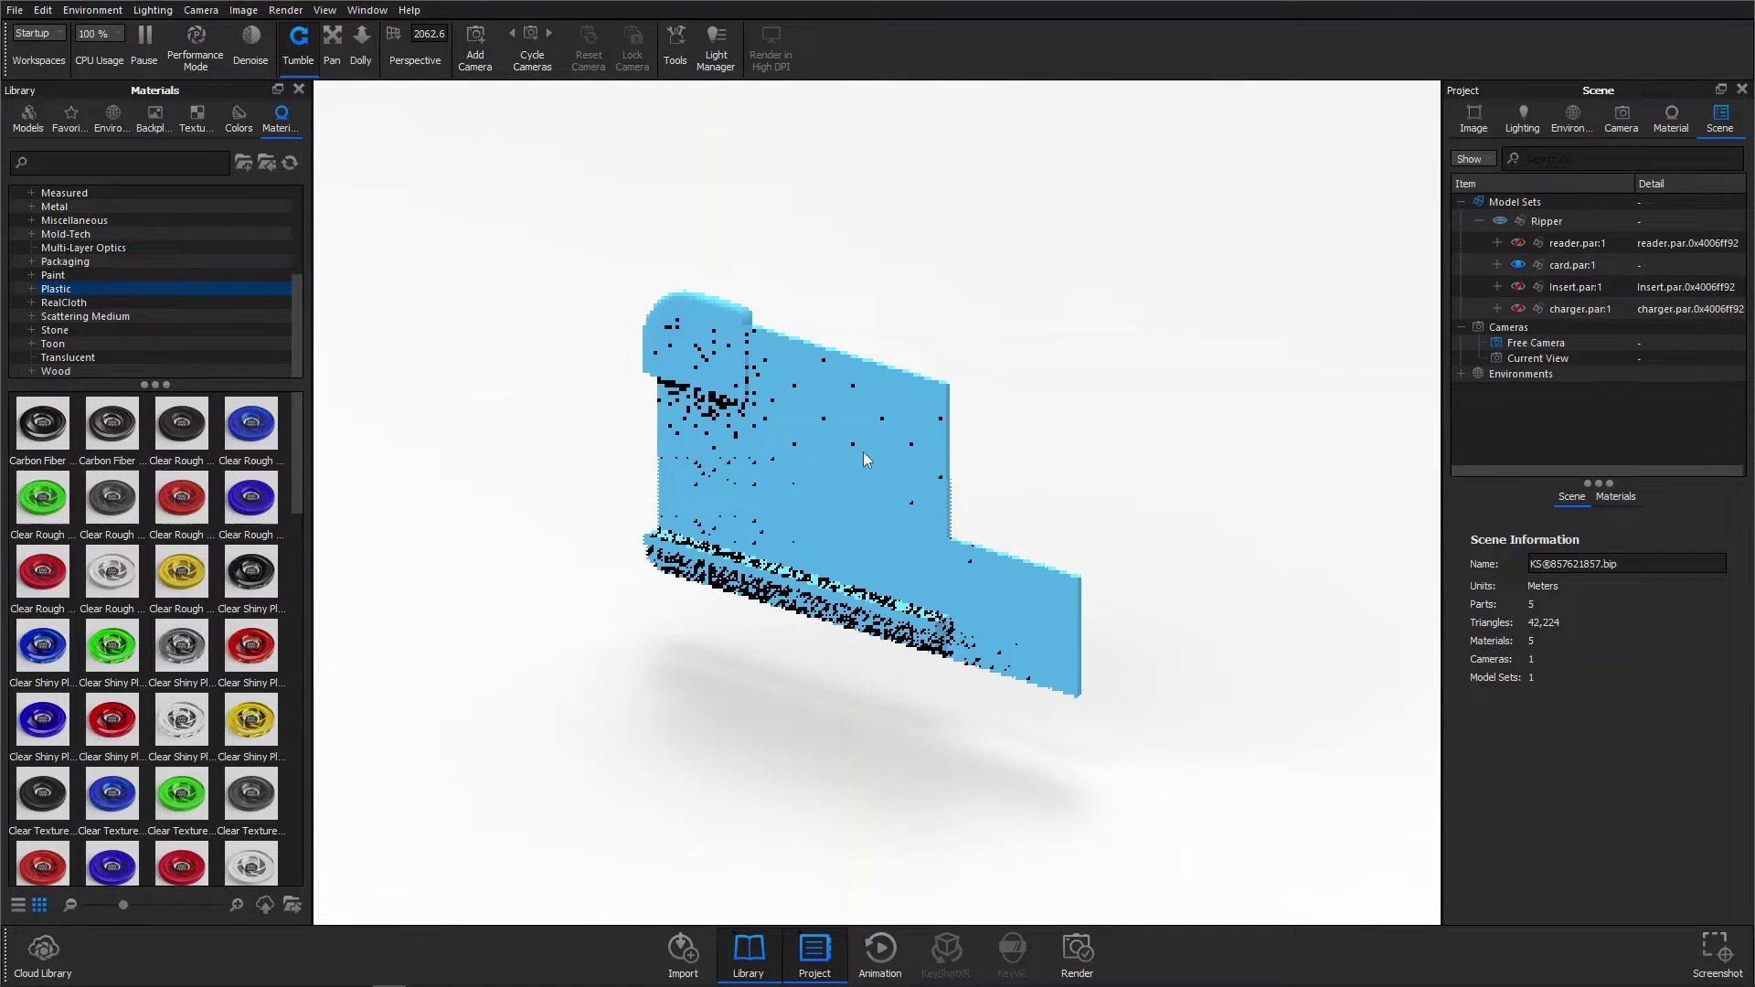
{"action": "scroll", "coordinate": [1056, 656], "scroll_direction": "up", "scroll_amount": 3}
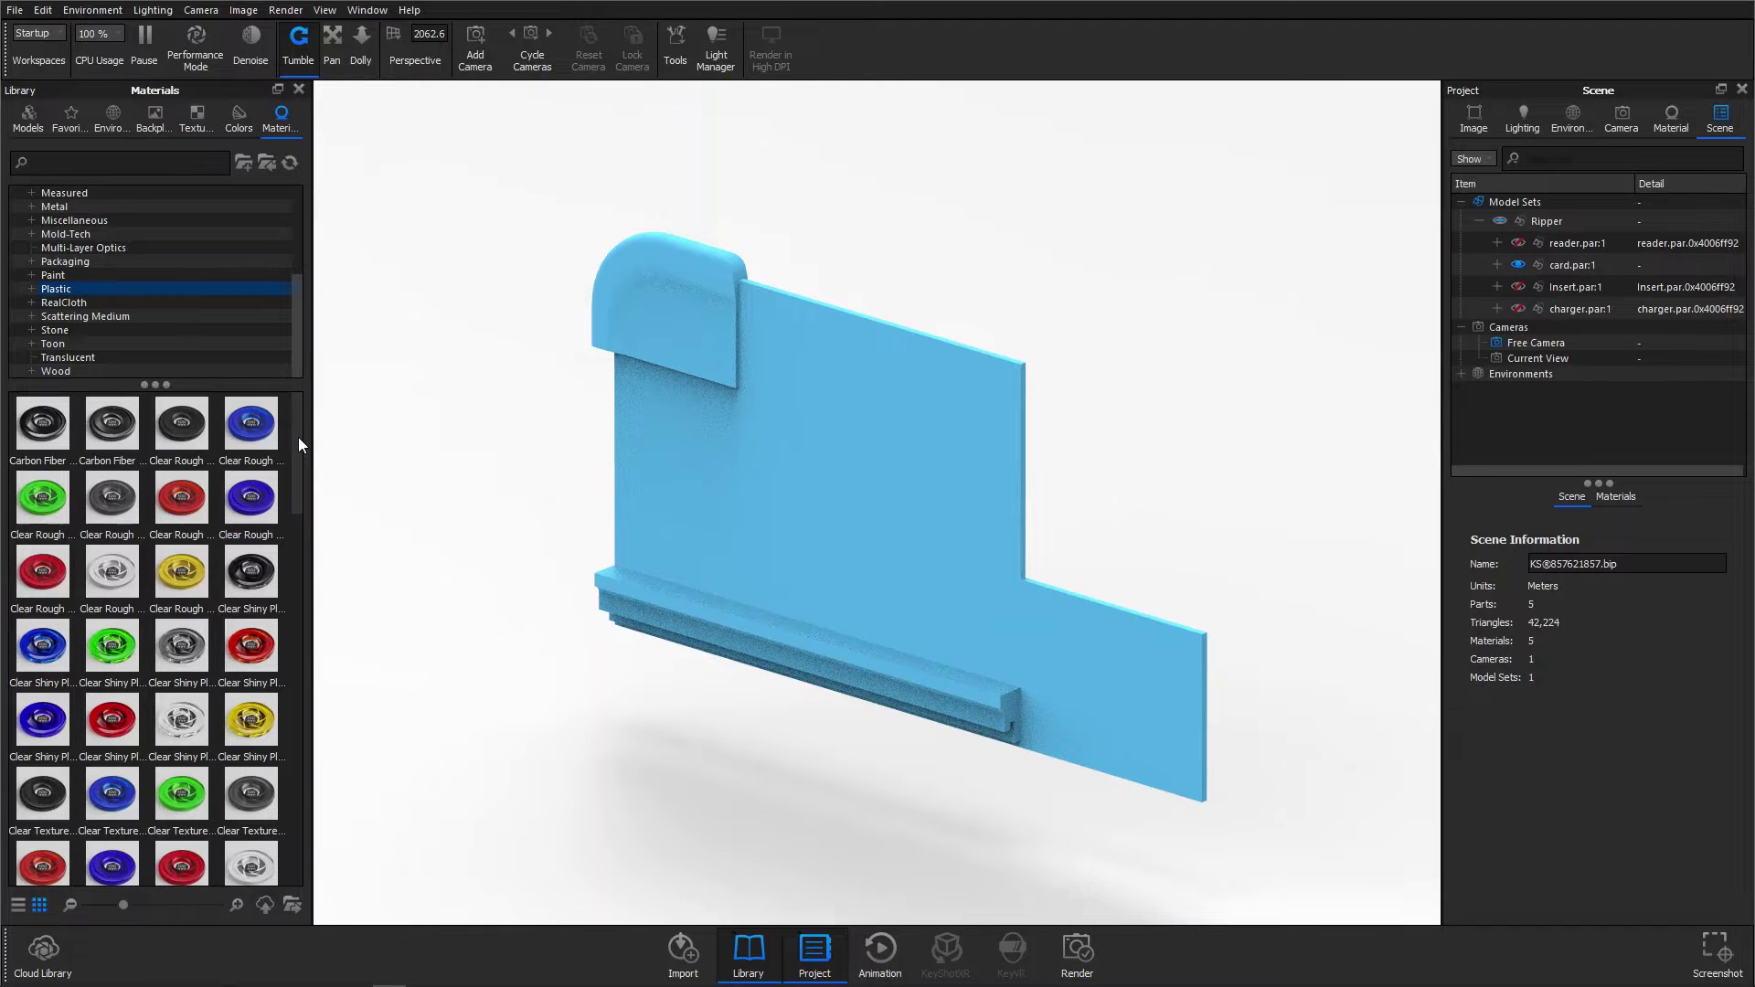
Step: Apply the yellow Glass (Solid) material from the Glass library to the card part
{"action": "mouse_move", "coordinate": [178, 720]}
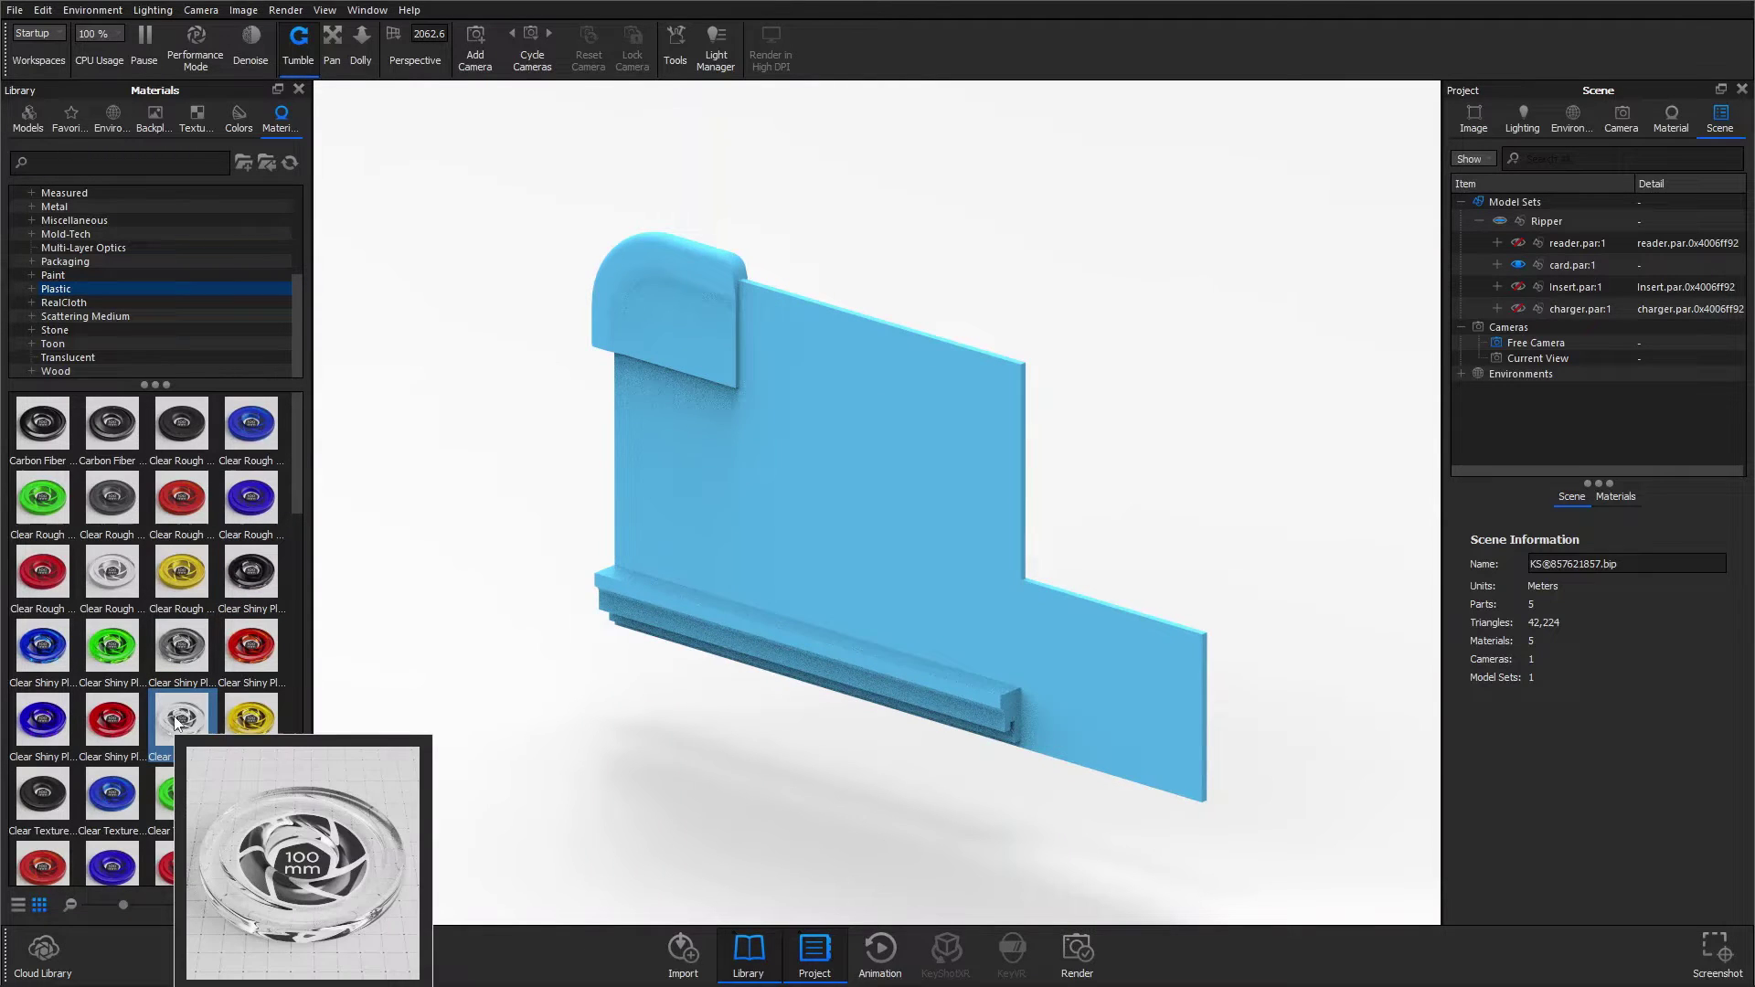
{"action": "scroll", "coordinate": [101, 233], "scroll_direction": "up", "scroll_amount": 5}
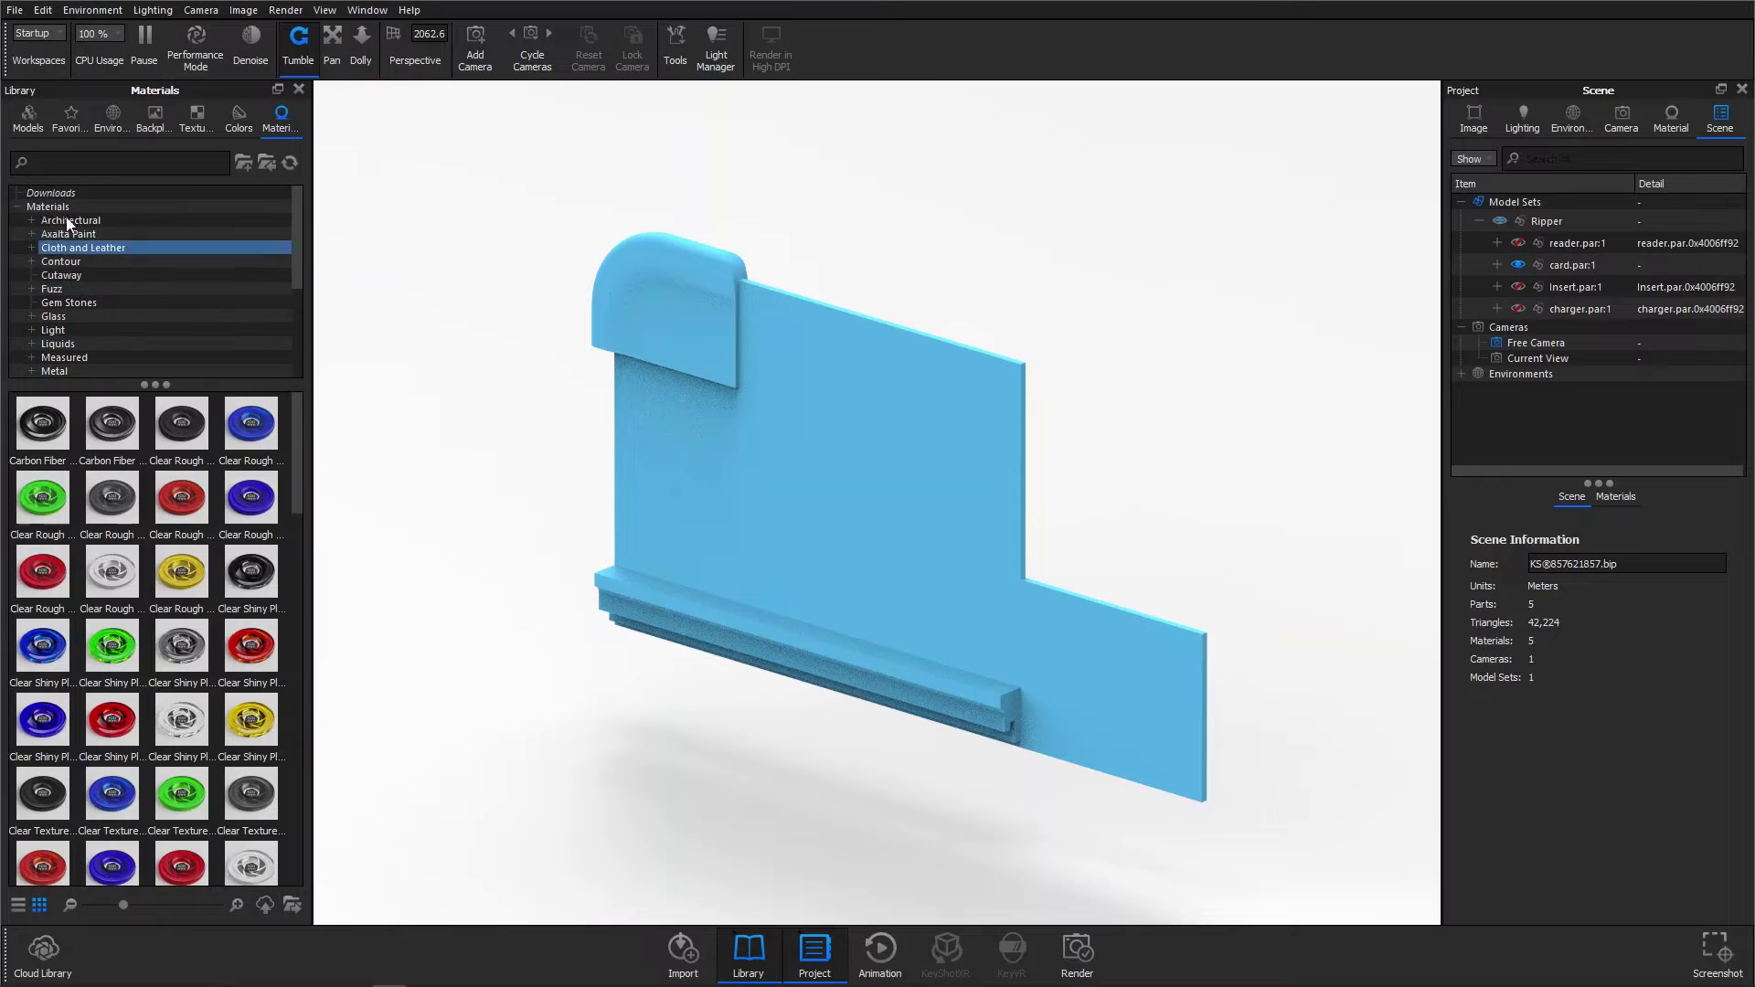
{"action": "left_click", "coordinate": [64, 316]}
{"action": "left_click", "coordinate": [108, 509]}
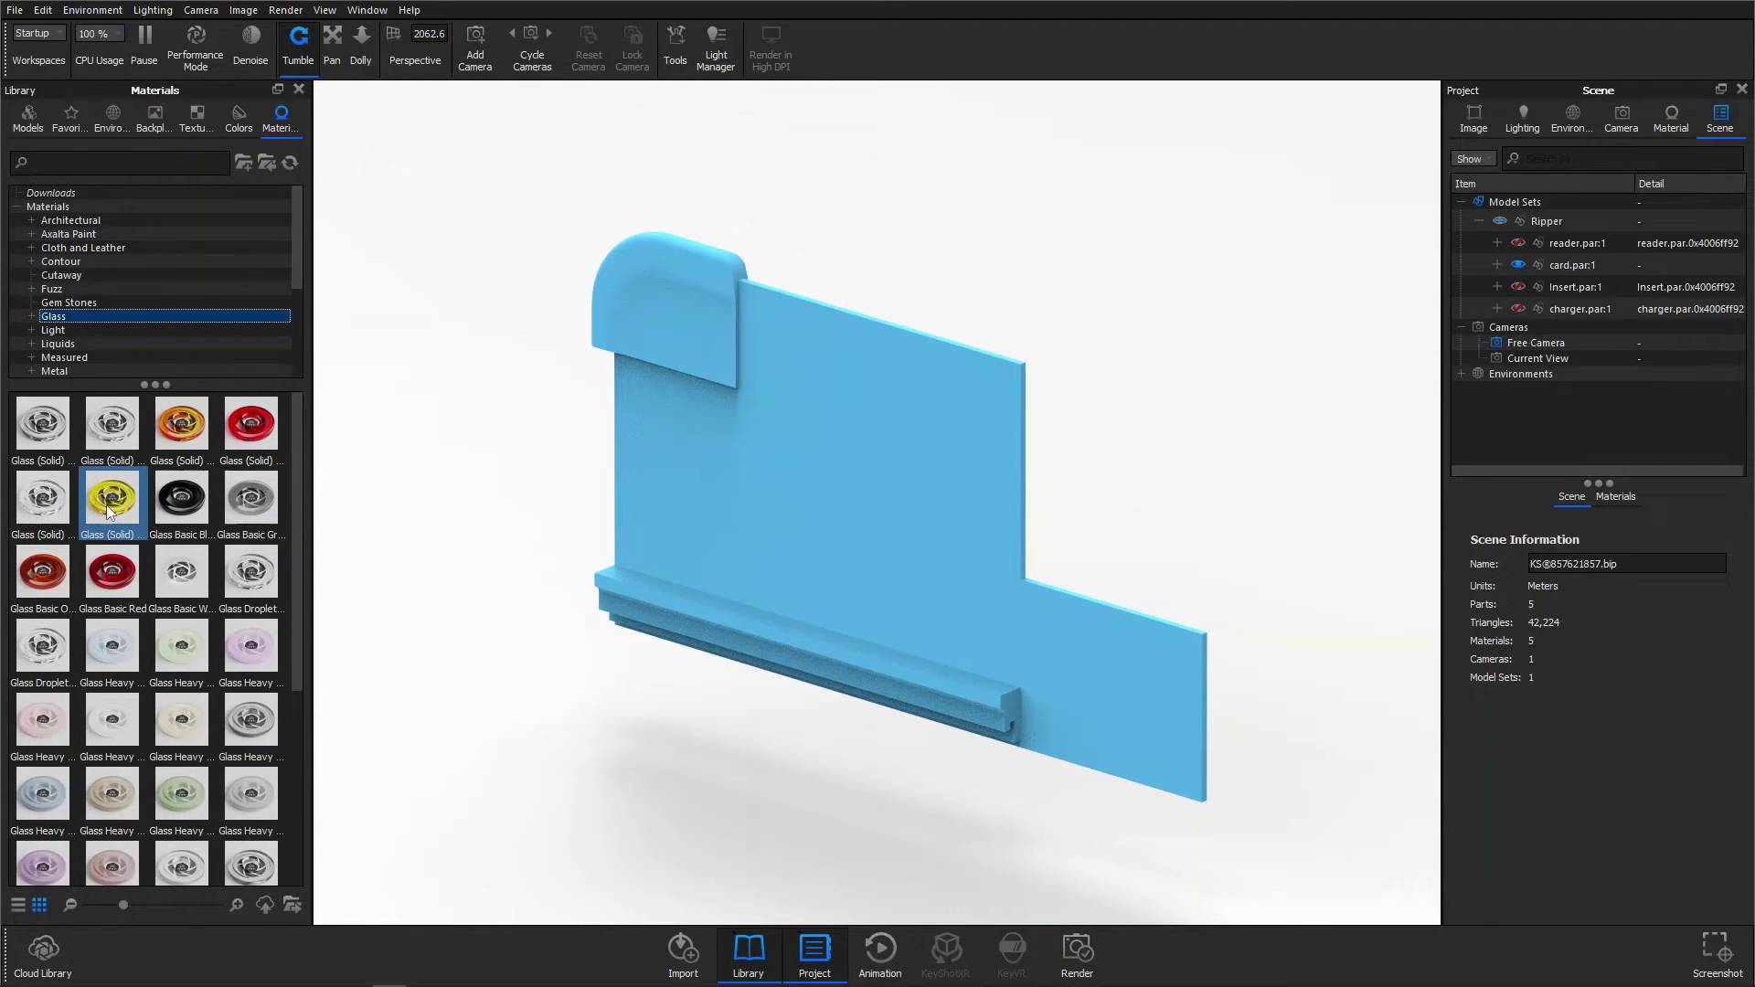
{"action": "left_click_drag", "start_coordinate": [108, 509], "coordinate": [841, 464]}
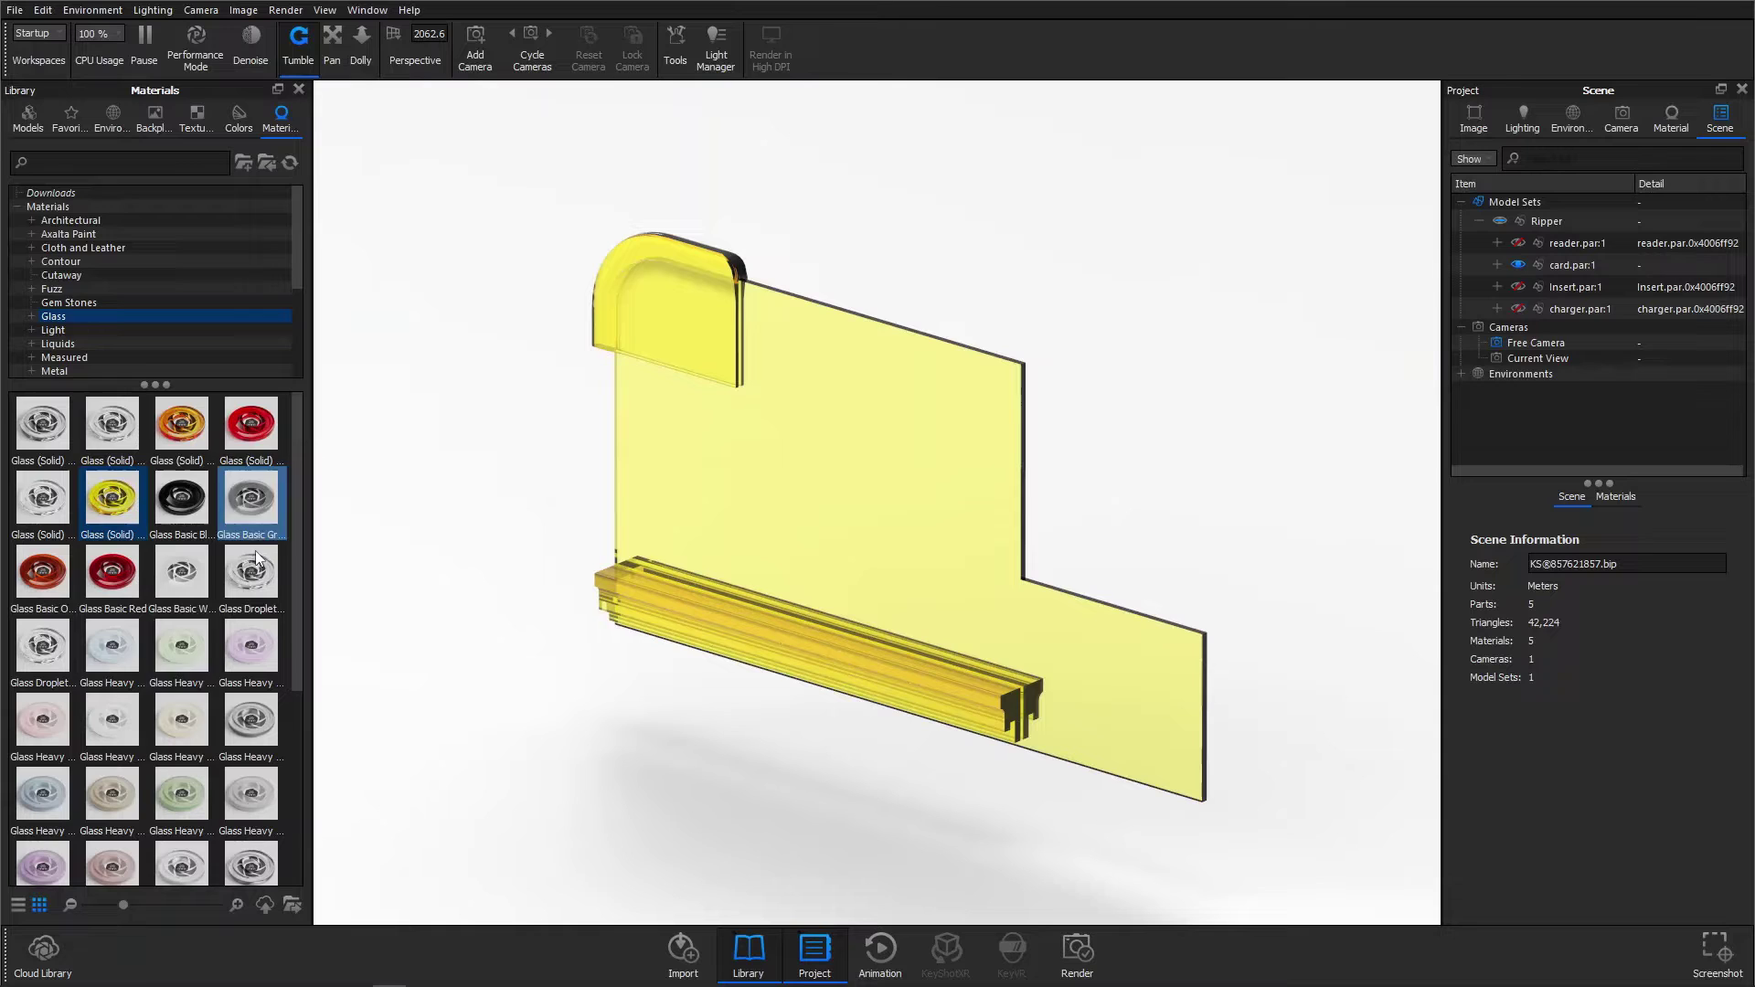
Step: Examine the remaining Glass materials and the Plastic materials for another finish for the card
{"action": "left_click_drag", "start_coordinate": [298, 418], "coordinate": [294, 654]}
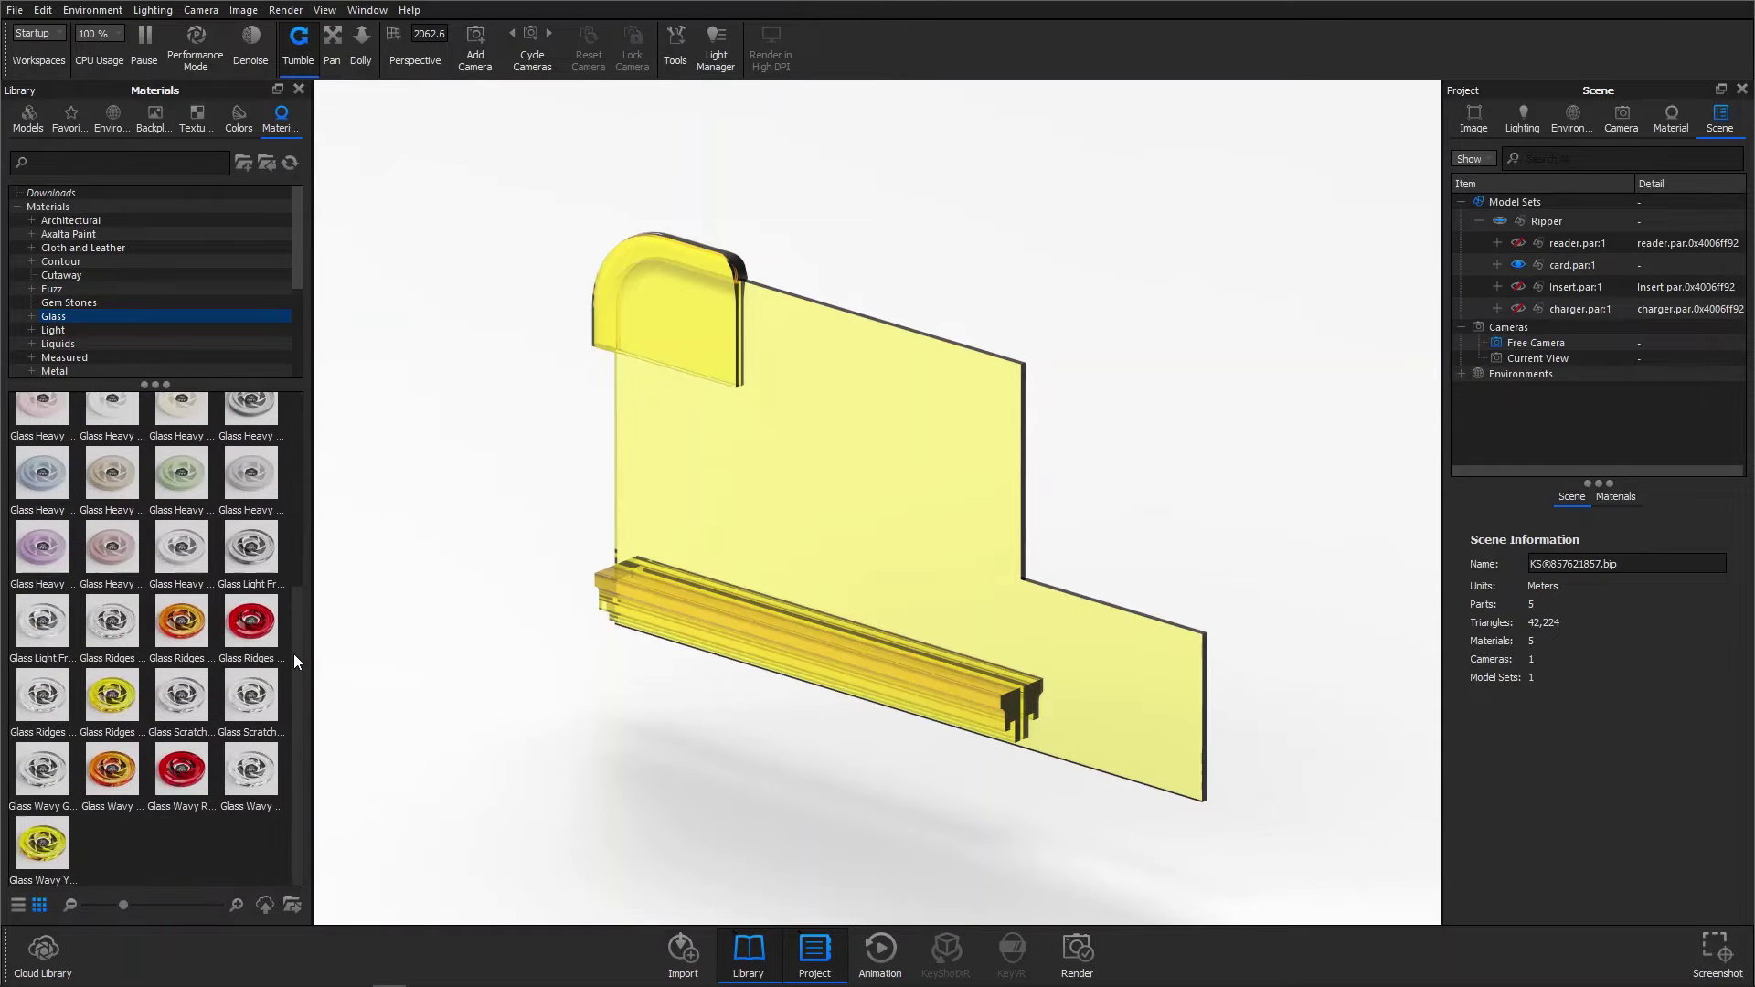
{"action": "scroll", "coordinate": [300, 610], "scroll_direction": "up", "scroll_amount": 6}
{"action": "scroll", "coordinate": [148, 254], "scroll_direction": "down", "scroll_amount": 5}
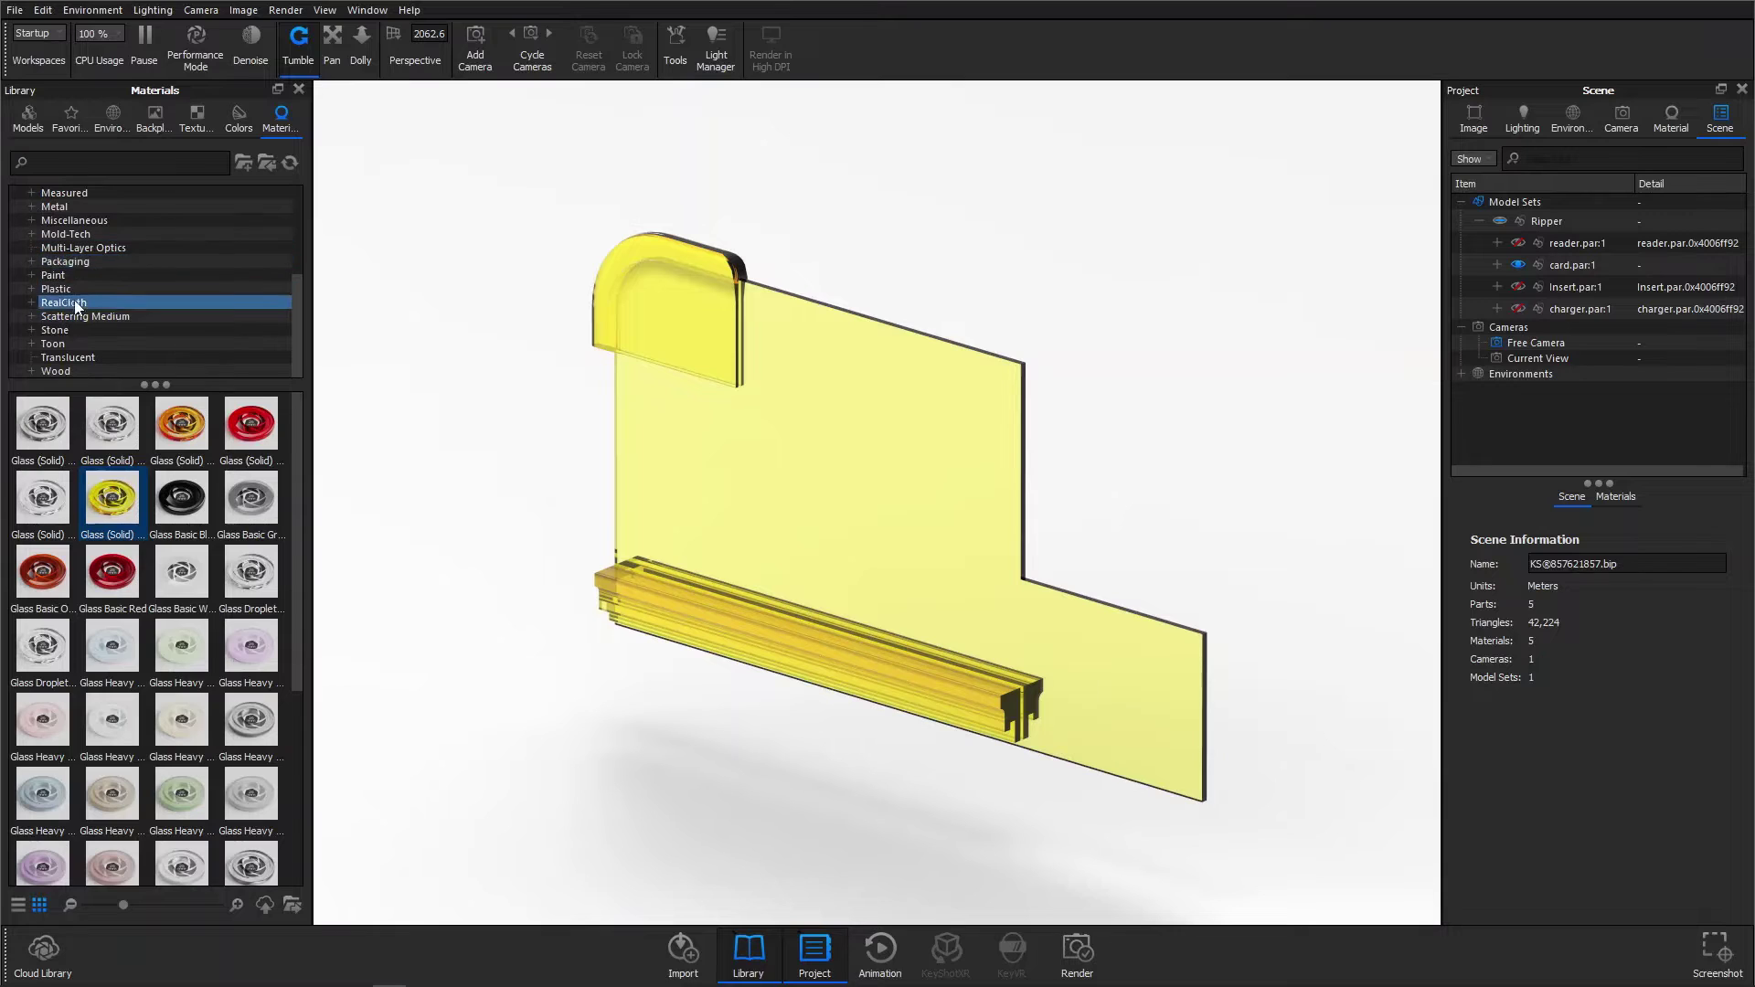
{"action": "scroll", "coordinate": [73, 303], "scroll_direction": "up", "scroll_amount": 1}
{"action": "scroll", "coordinate": [75, 267], "scroll_direction": "up", "scroll_amount": 3}
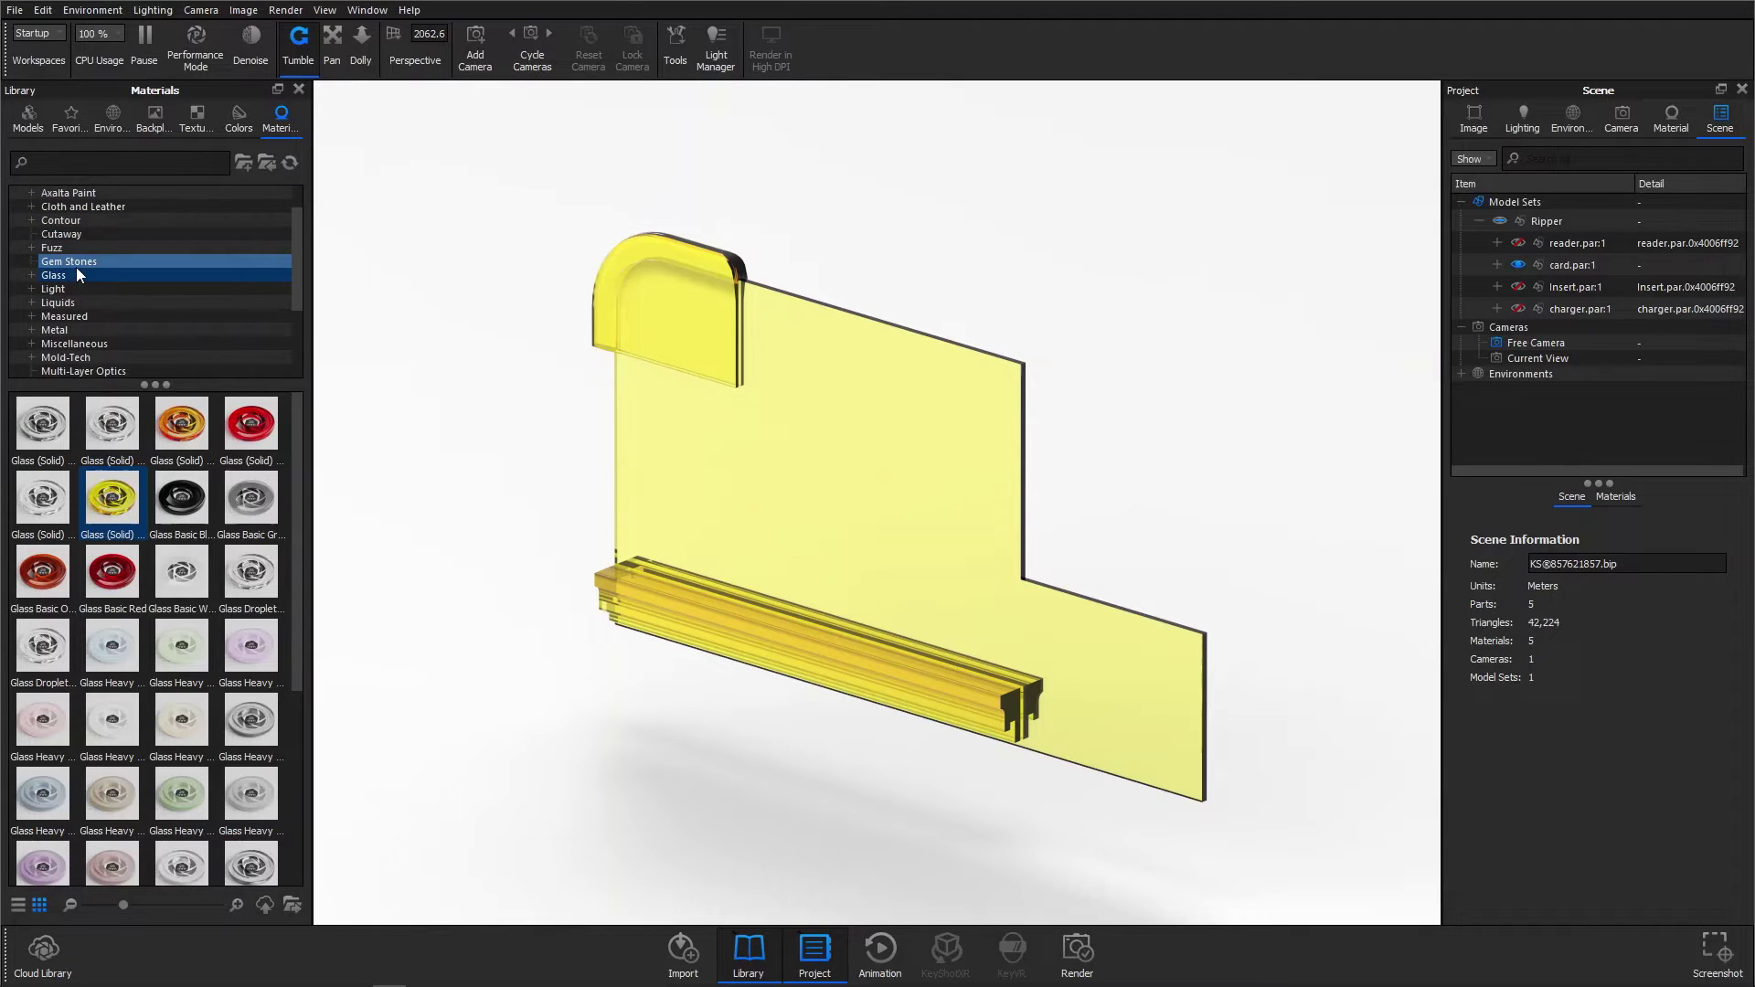
{"action": "scroll", "coordinate": [95, 340], "scroll_direction": "down", "scroll_amount": 2}
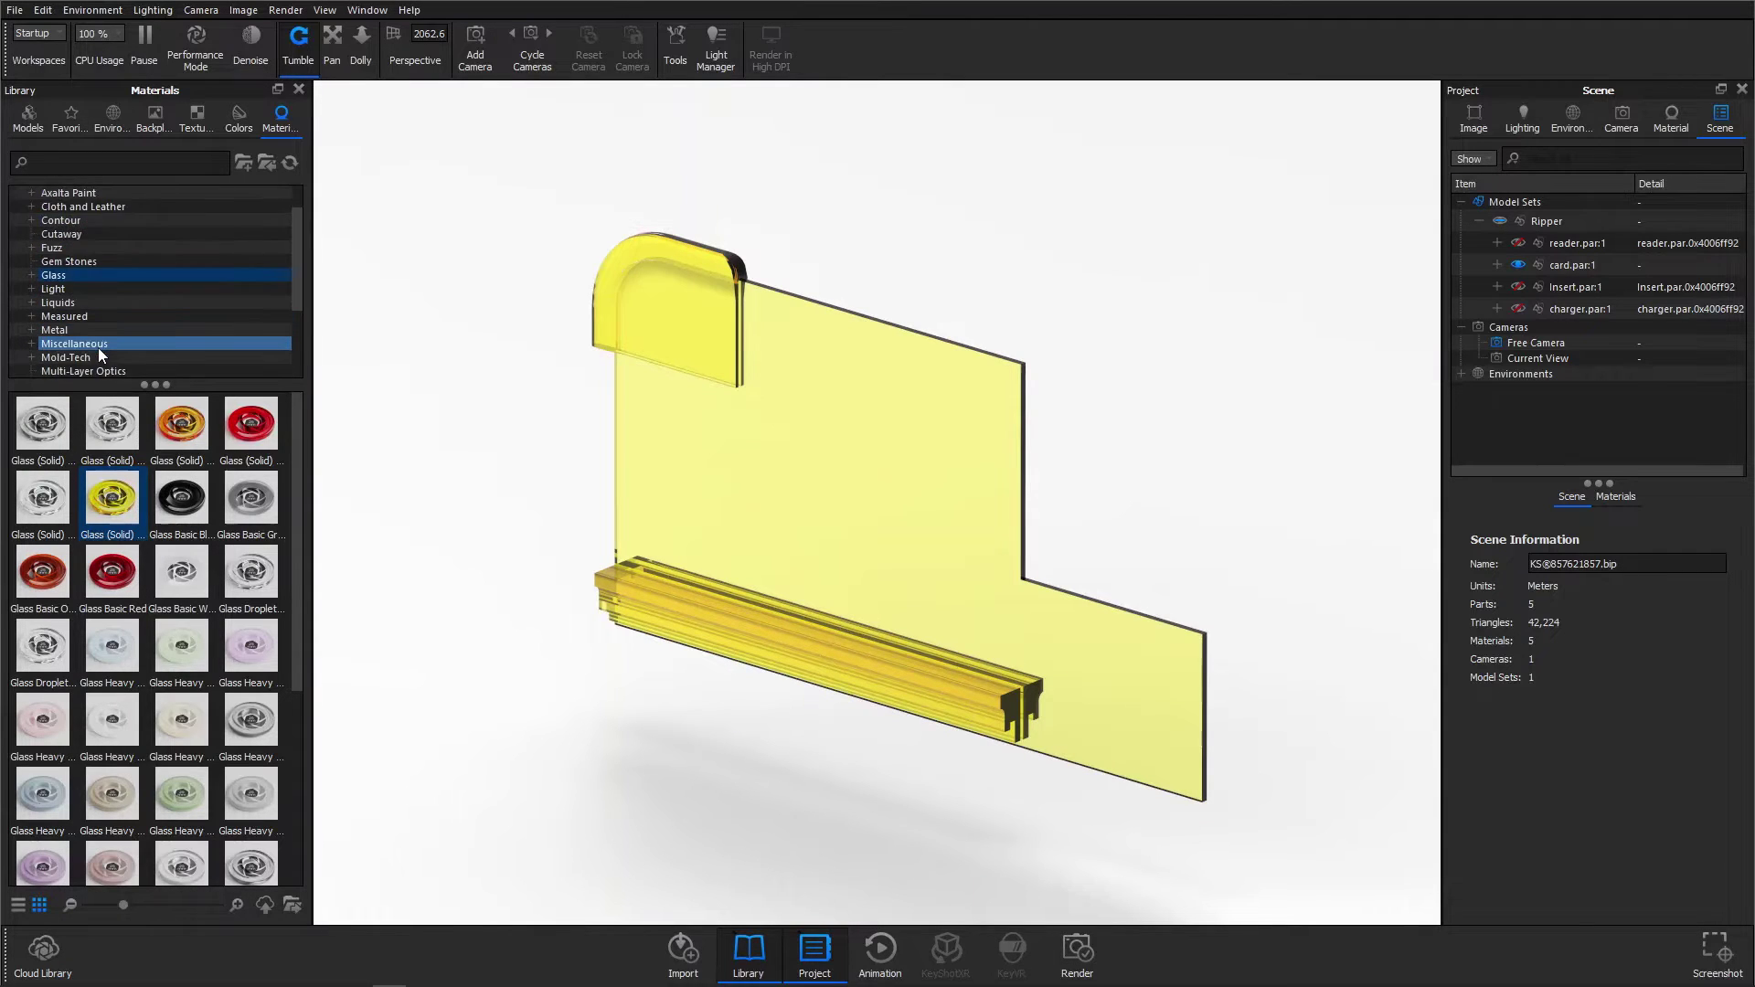
{"action": "left_click", "coordinate": [91, 368]}
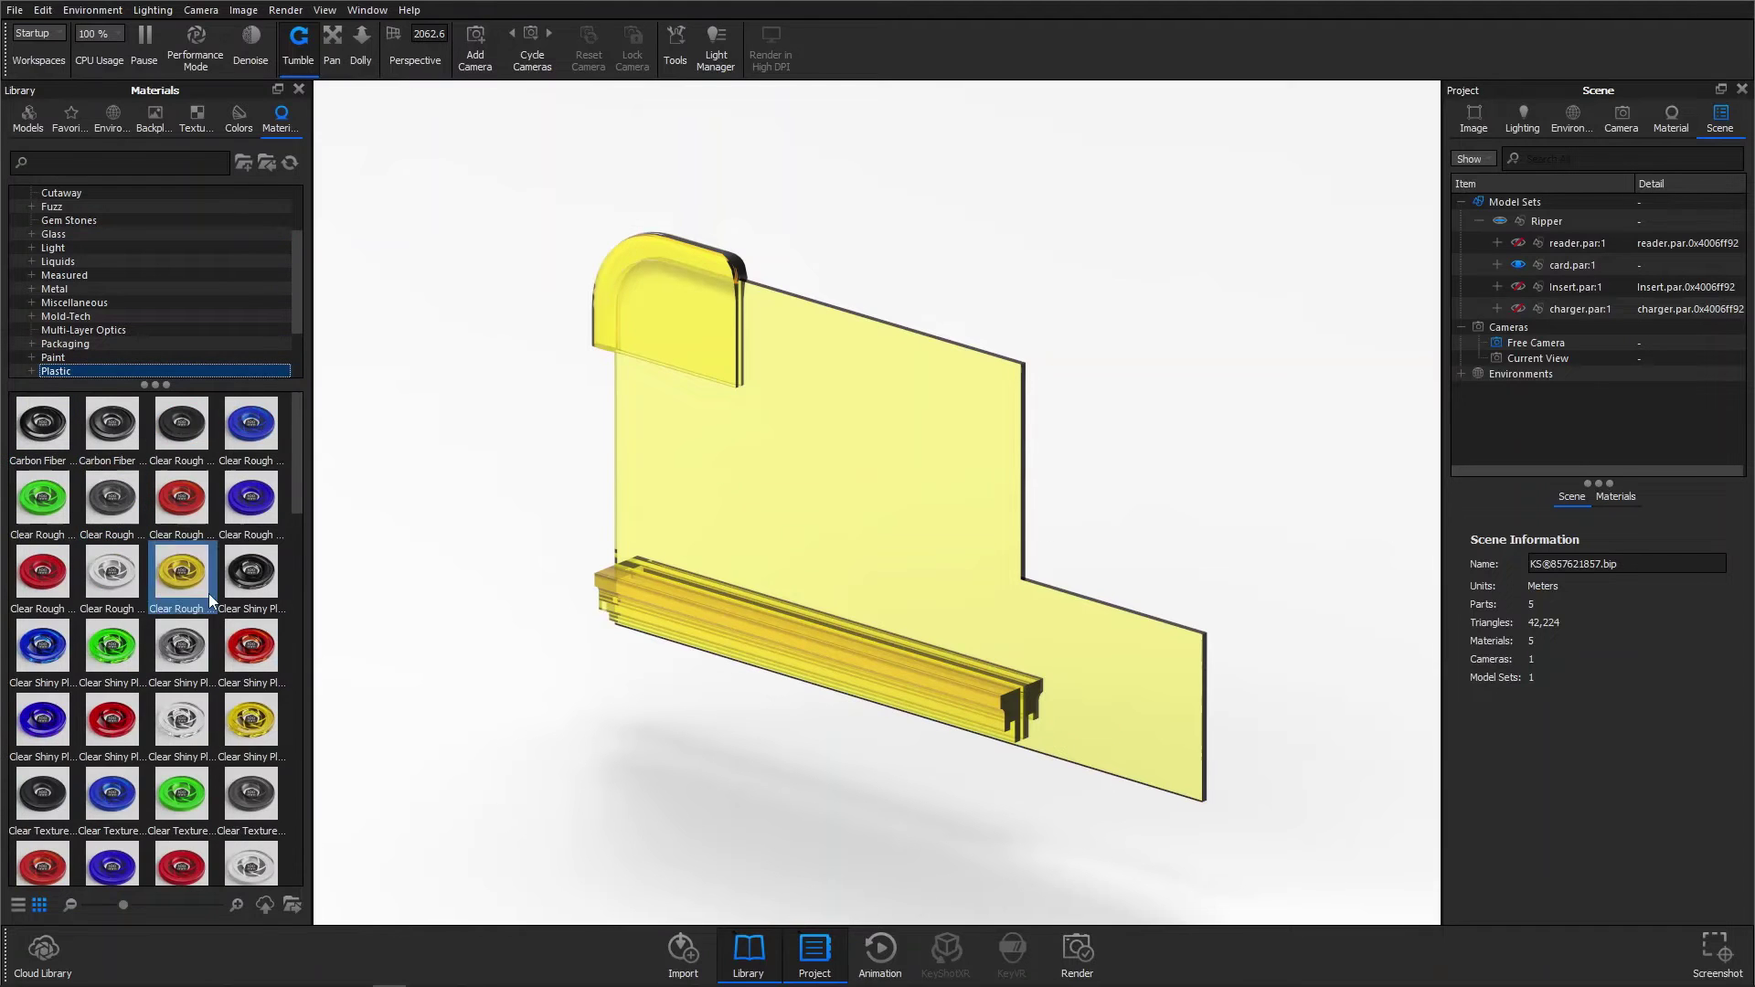
{"action": "mouse_move", "coordinate": [212, 669]}
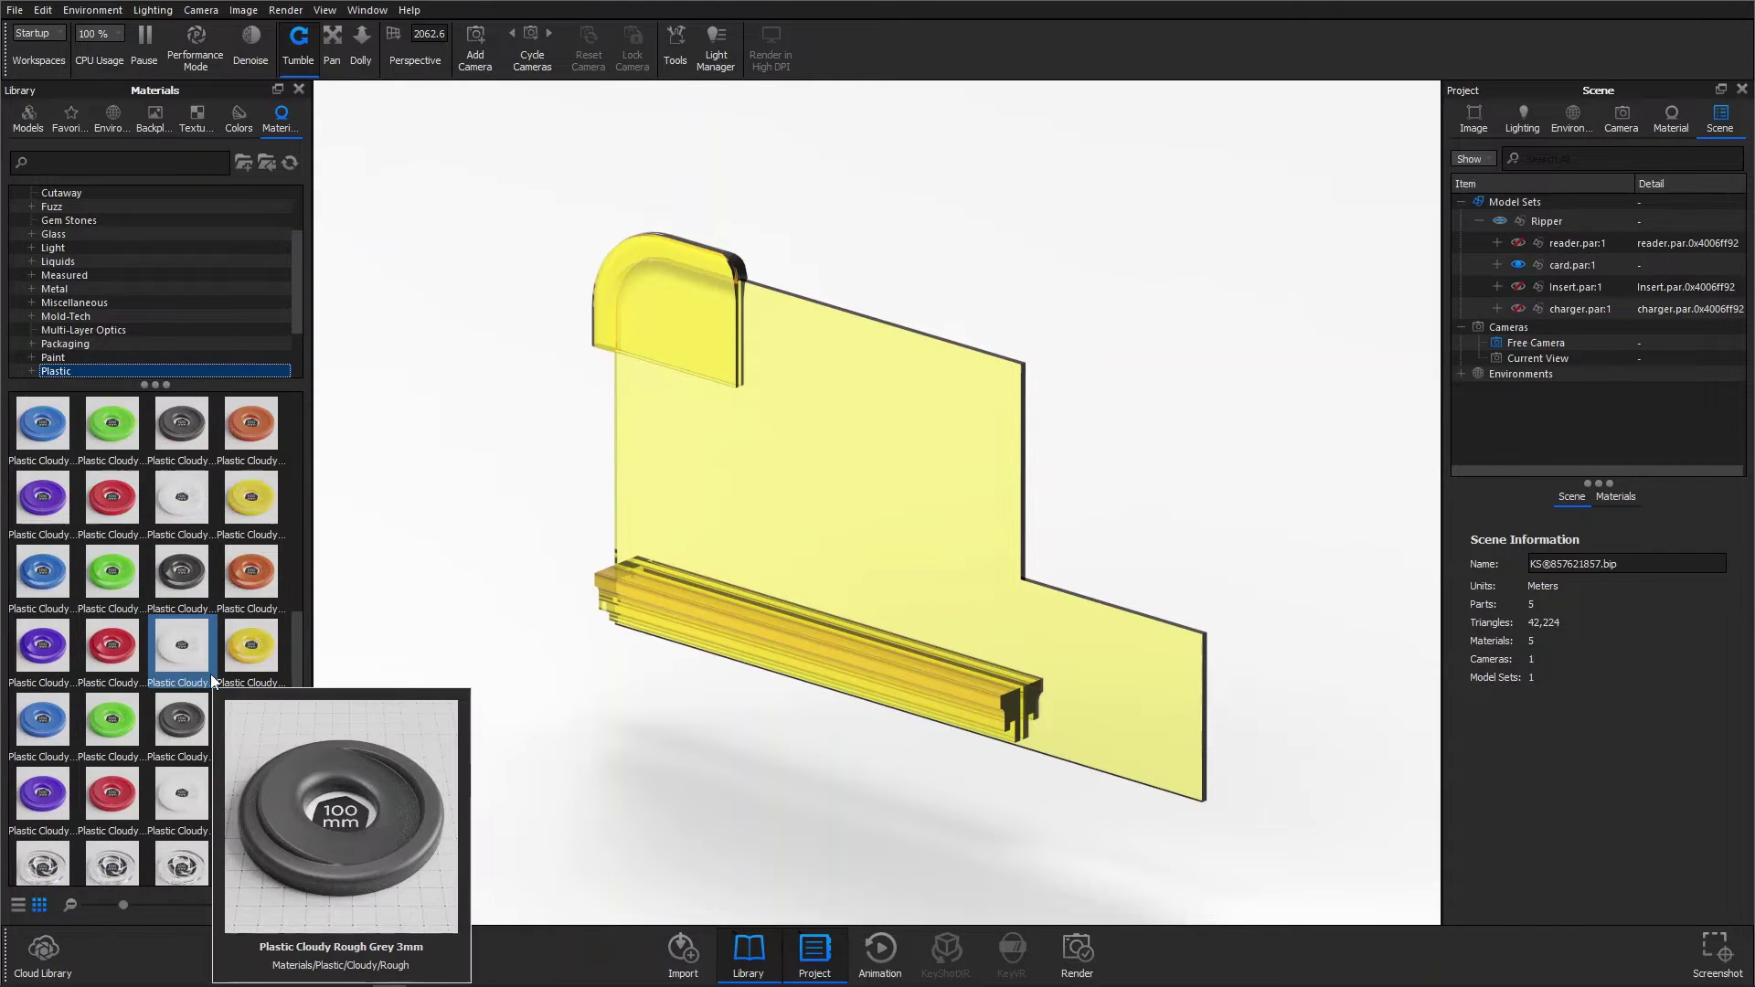
{"action": "left_click", "coordinate": [130, 585]}
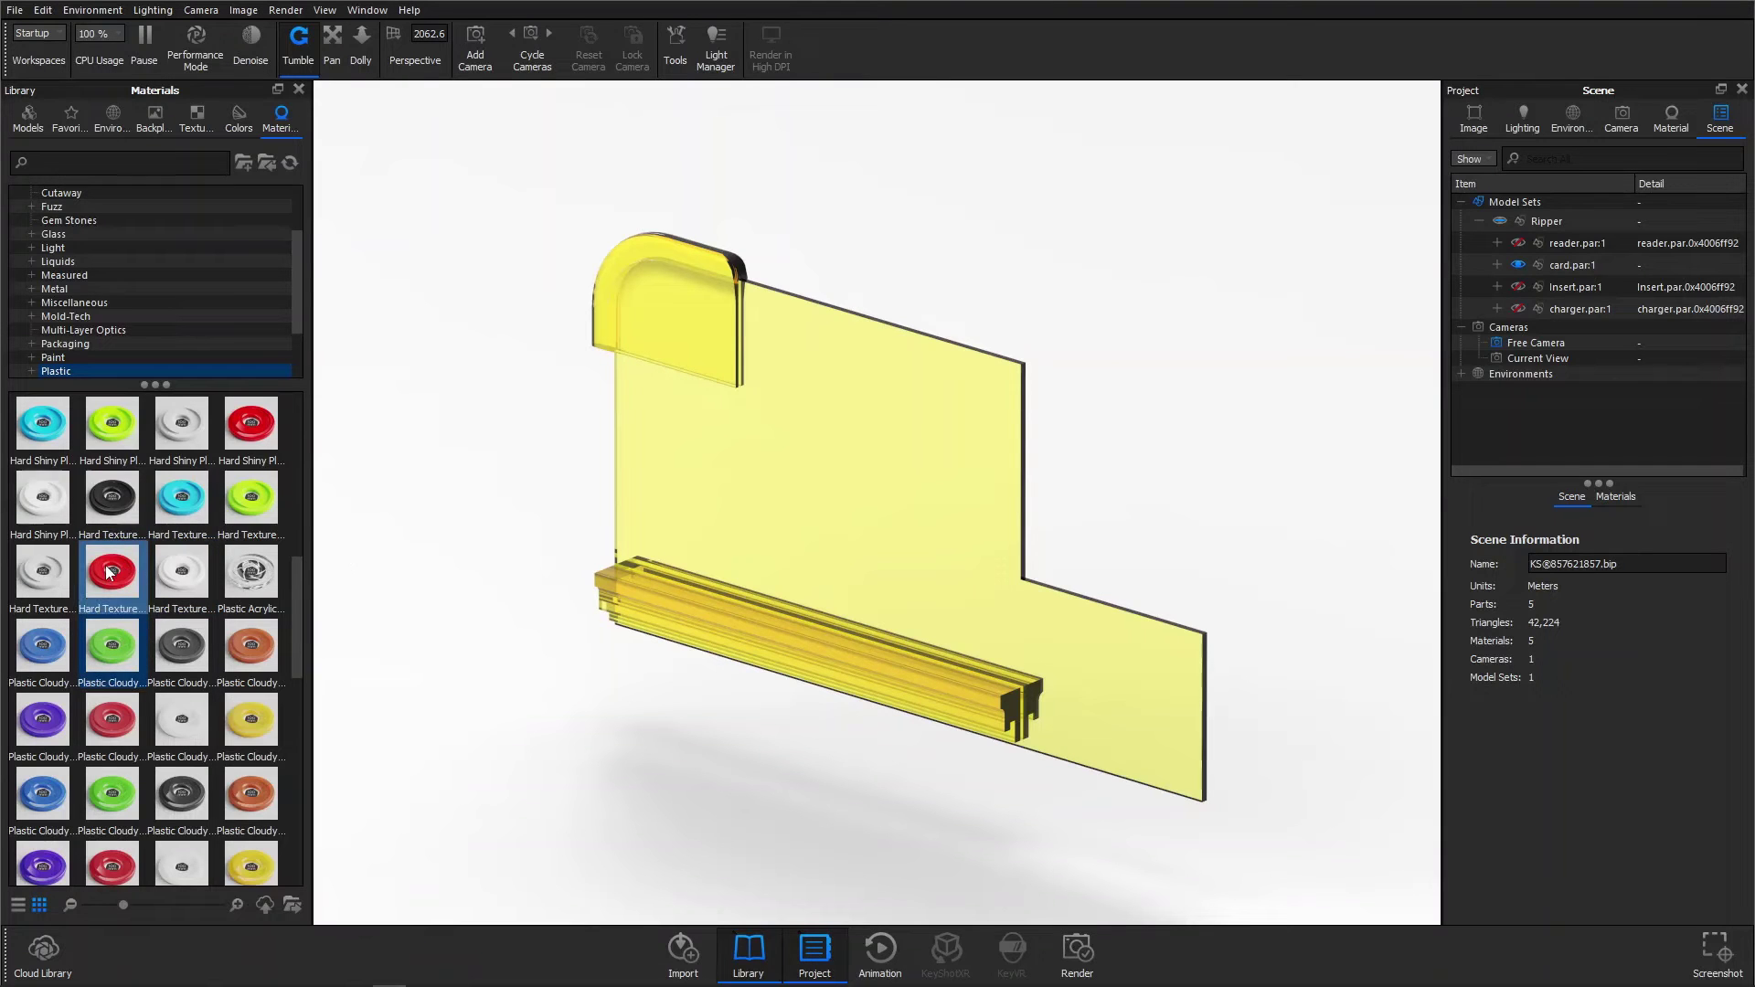
Step: Pick the red Hard Textured plastic, select card.par in the scene tree, and clear the part selection
{"action": "mouse_move", "coordinate": [110, 571]}
{"action": "mouse_move", "coordinate": [110, 571]}
{"action": "left_mouse_down"}
{"action": "mouse_move", "coordinate": [541, 353]}
{"action": "mouse_move", "coordinate": [636, 249]}
{"action": "mouse_move", "coordinate": [433, 438]}
{"action": "mouse_move", "coordinate": [626, 268]}
{"action": "mouse_move", "coordinate": [433, 436]}
{"action": "mouse_move", "coordinate": [101, 569]}
{"action": "left_mouse_up"}
{"action": "left_click", "coordinate": [1571, 266]}
{"action": "left_click", "coordinate": [1215, 187]}
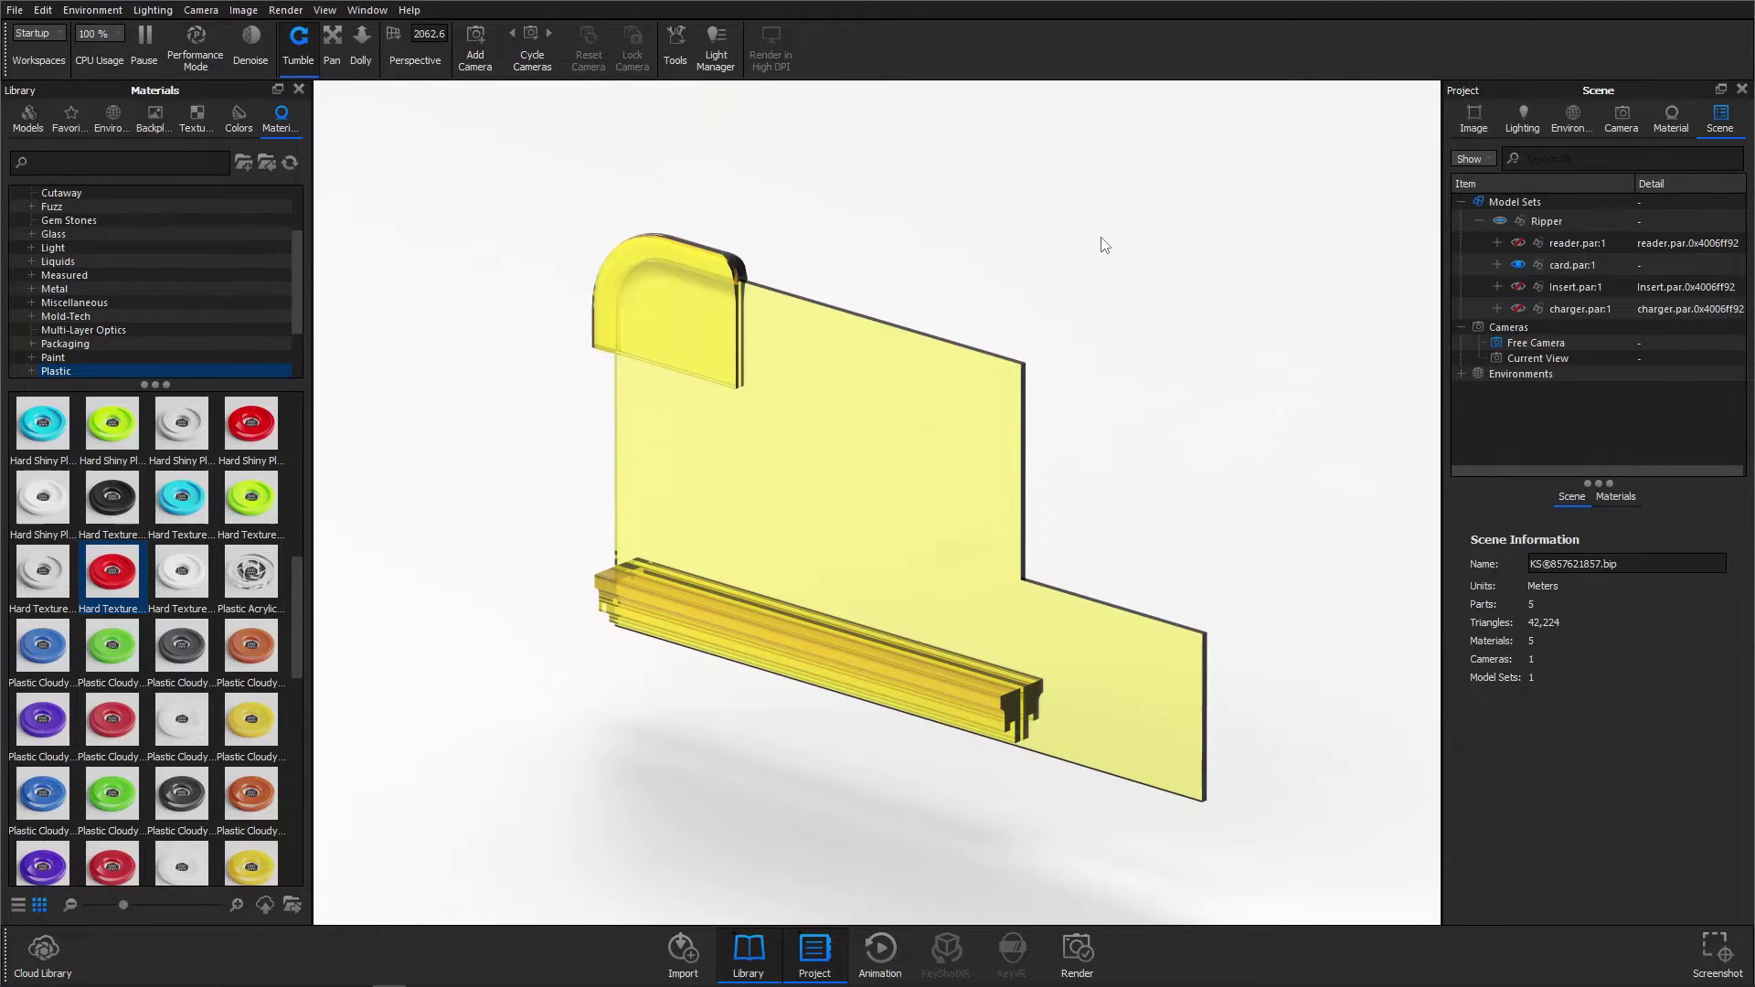
Step: Close the KeyShot project and return to the Ripper assembly in Solid Edge
{"action": "key", "text": "f"}
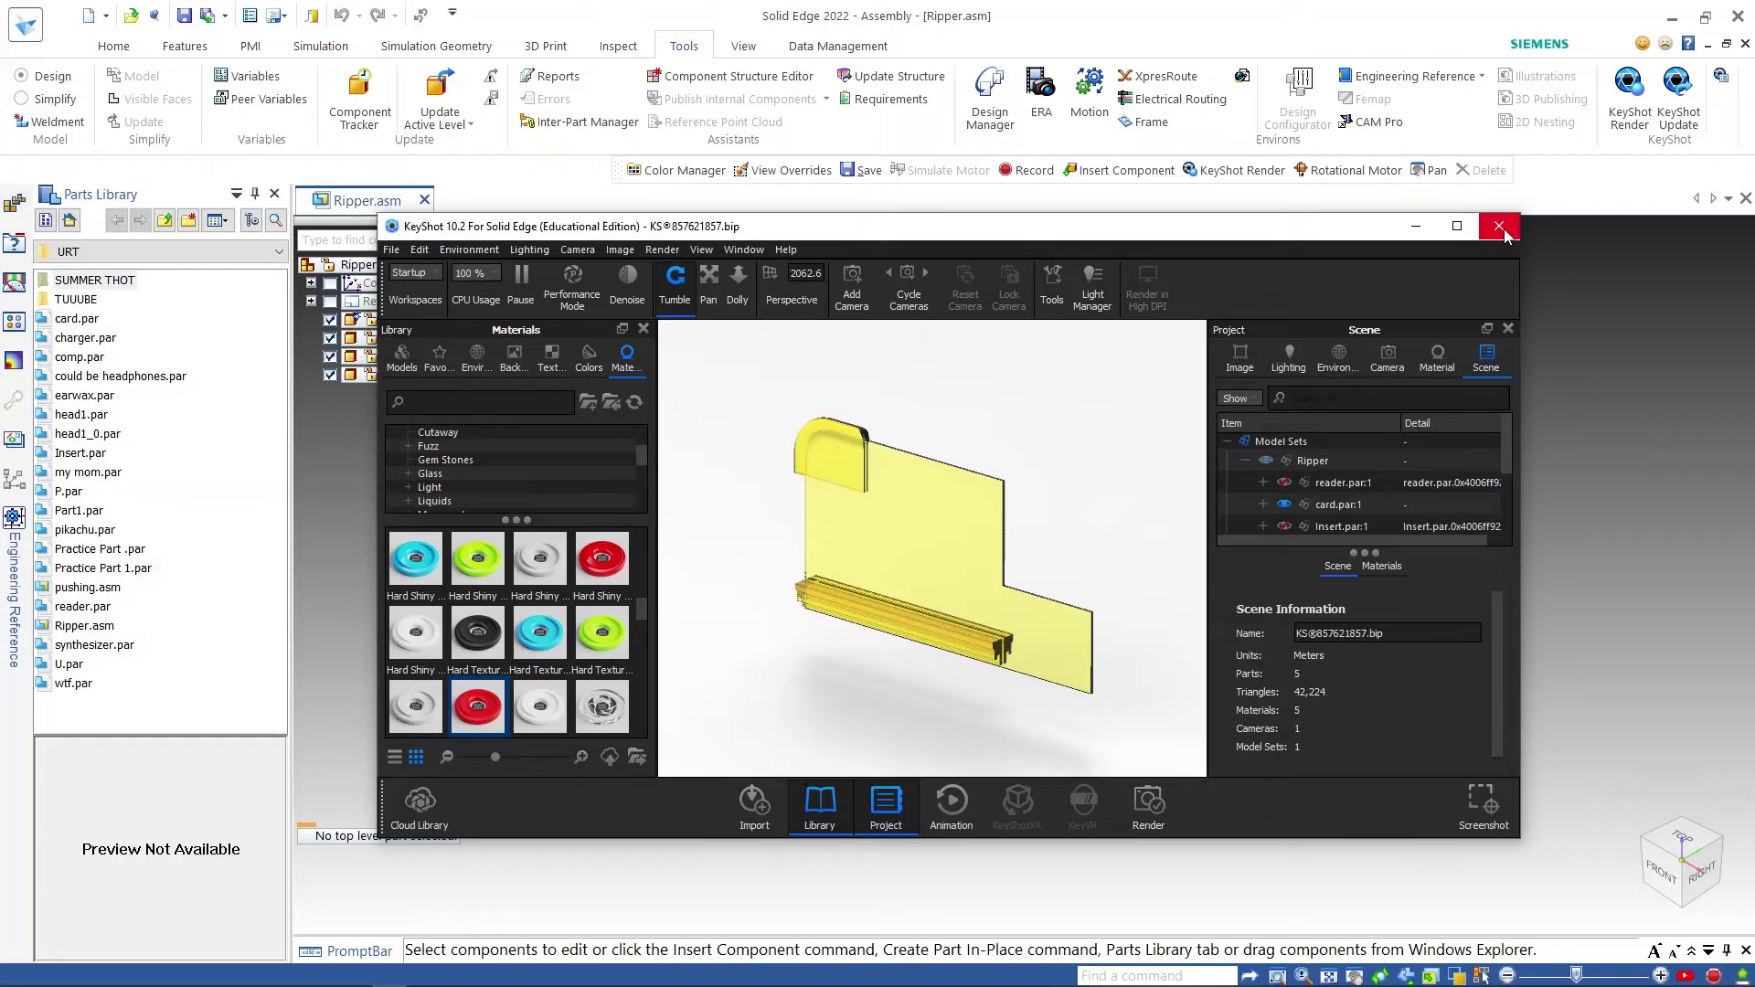
{"action": "left_click", "coordinate": [1506, 234]}
{"action": "left_click", "coordinate": [1000, 556]}
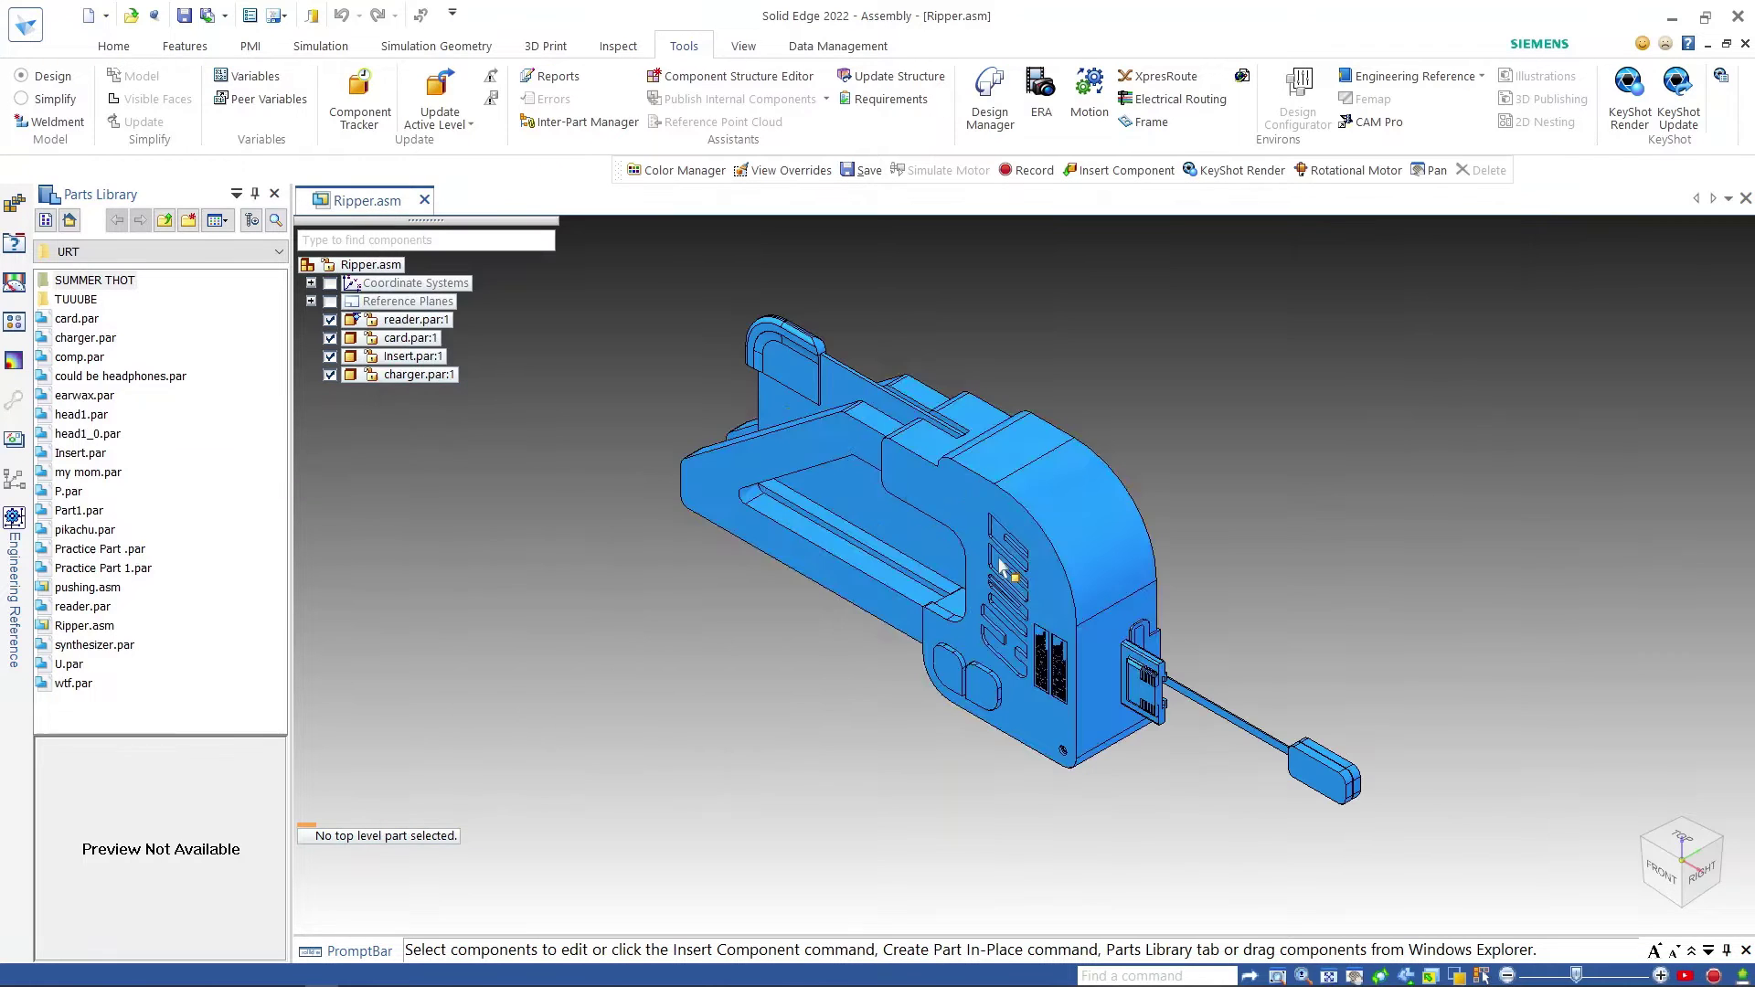
Step: Open the card part for in-place editing from the Ripper assembly
{"action": "left_click", "coordinate": [807, 366]}
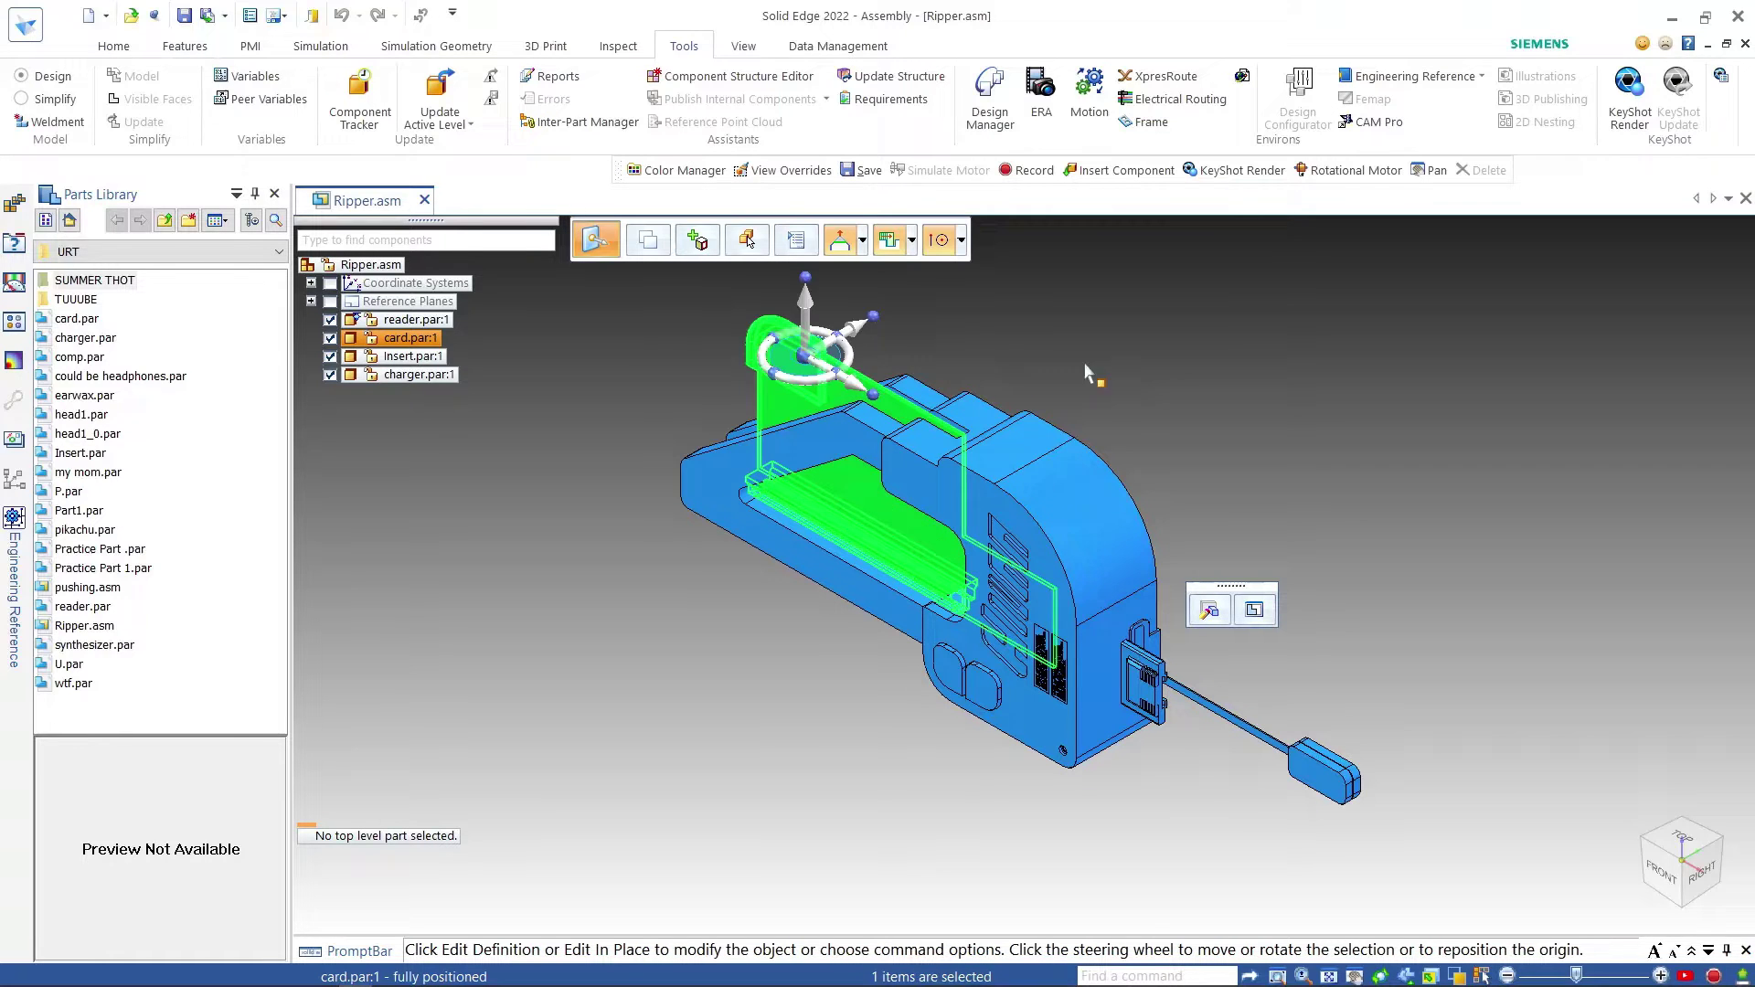
{"action": "right_click", "coordinate": [877, 380]}
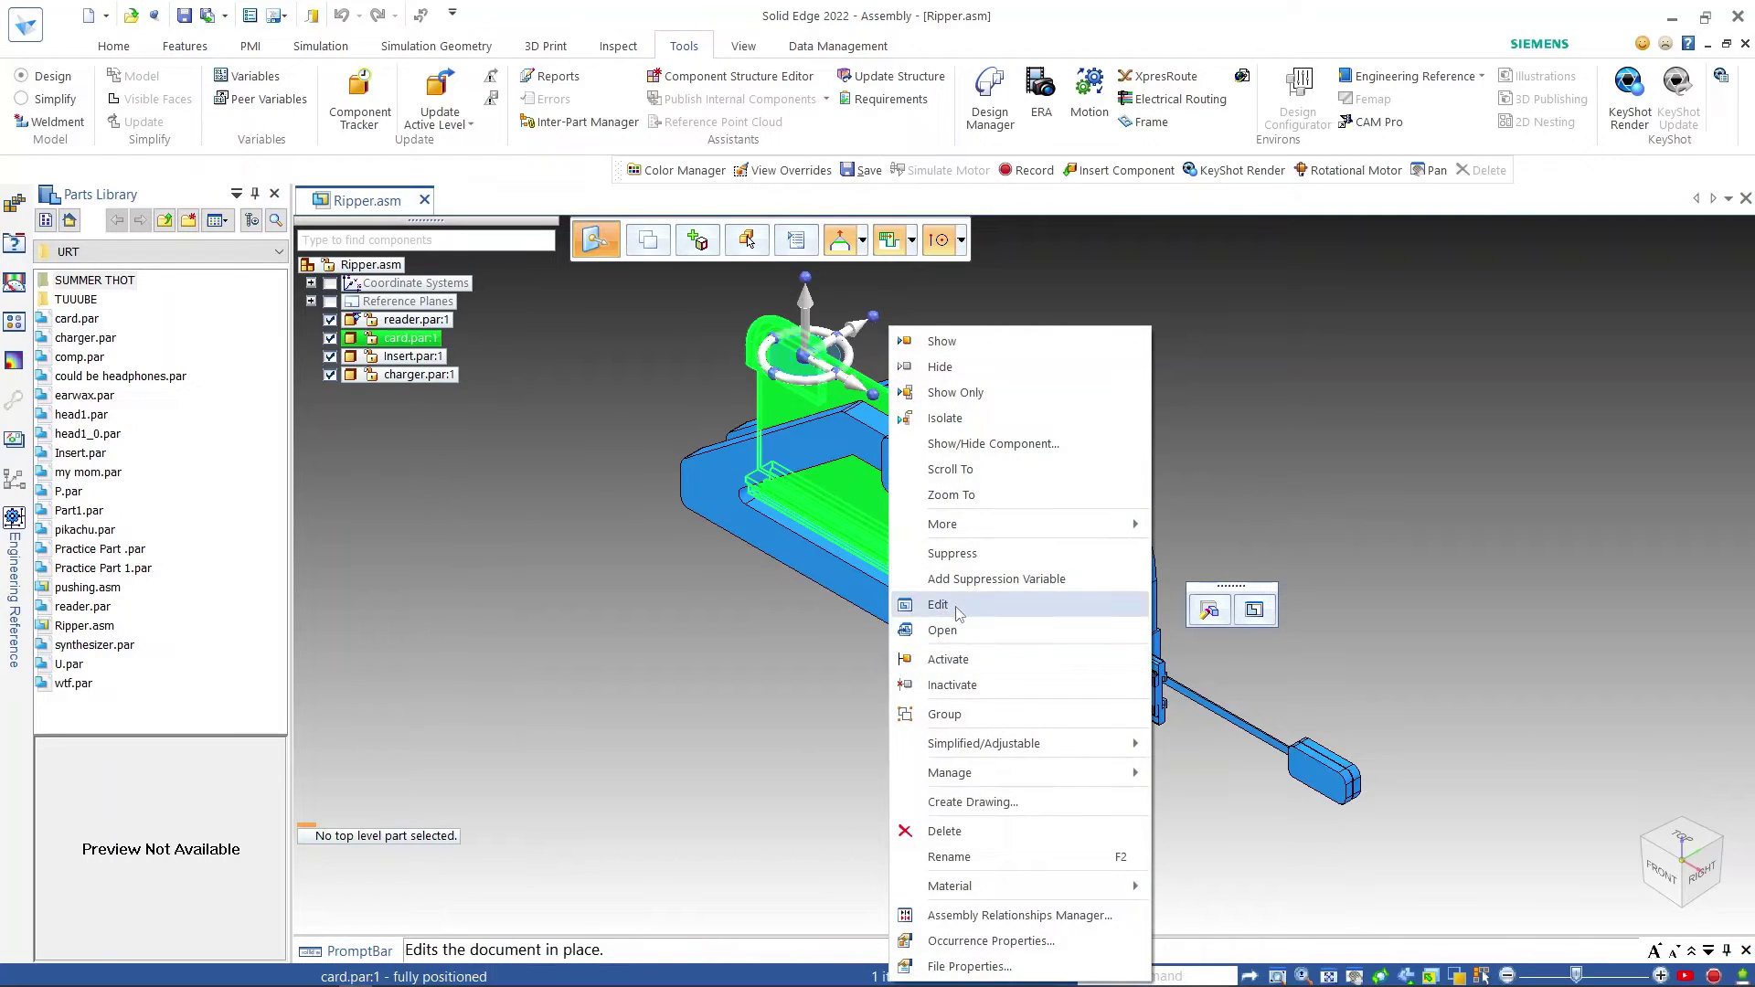
{"action": "left_click", "coordinate": [941, 605]}
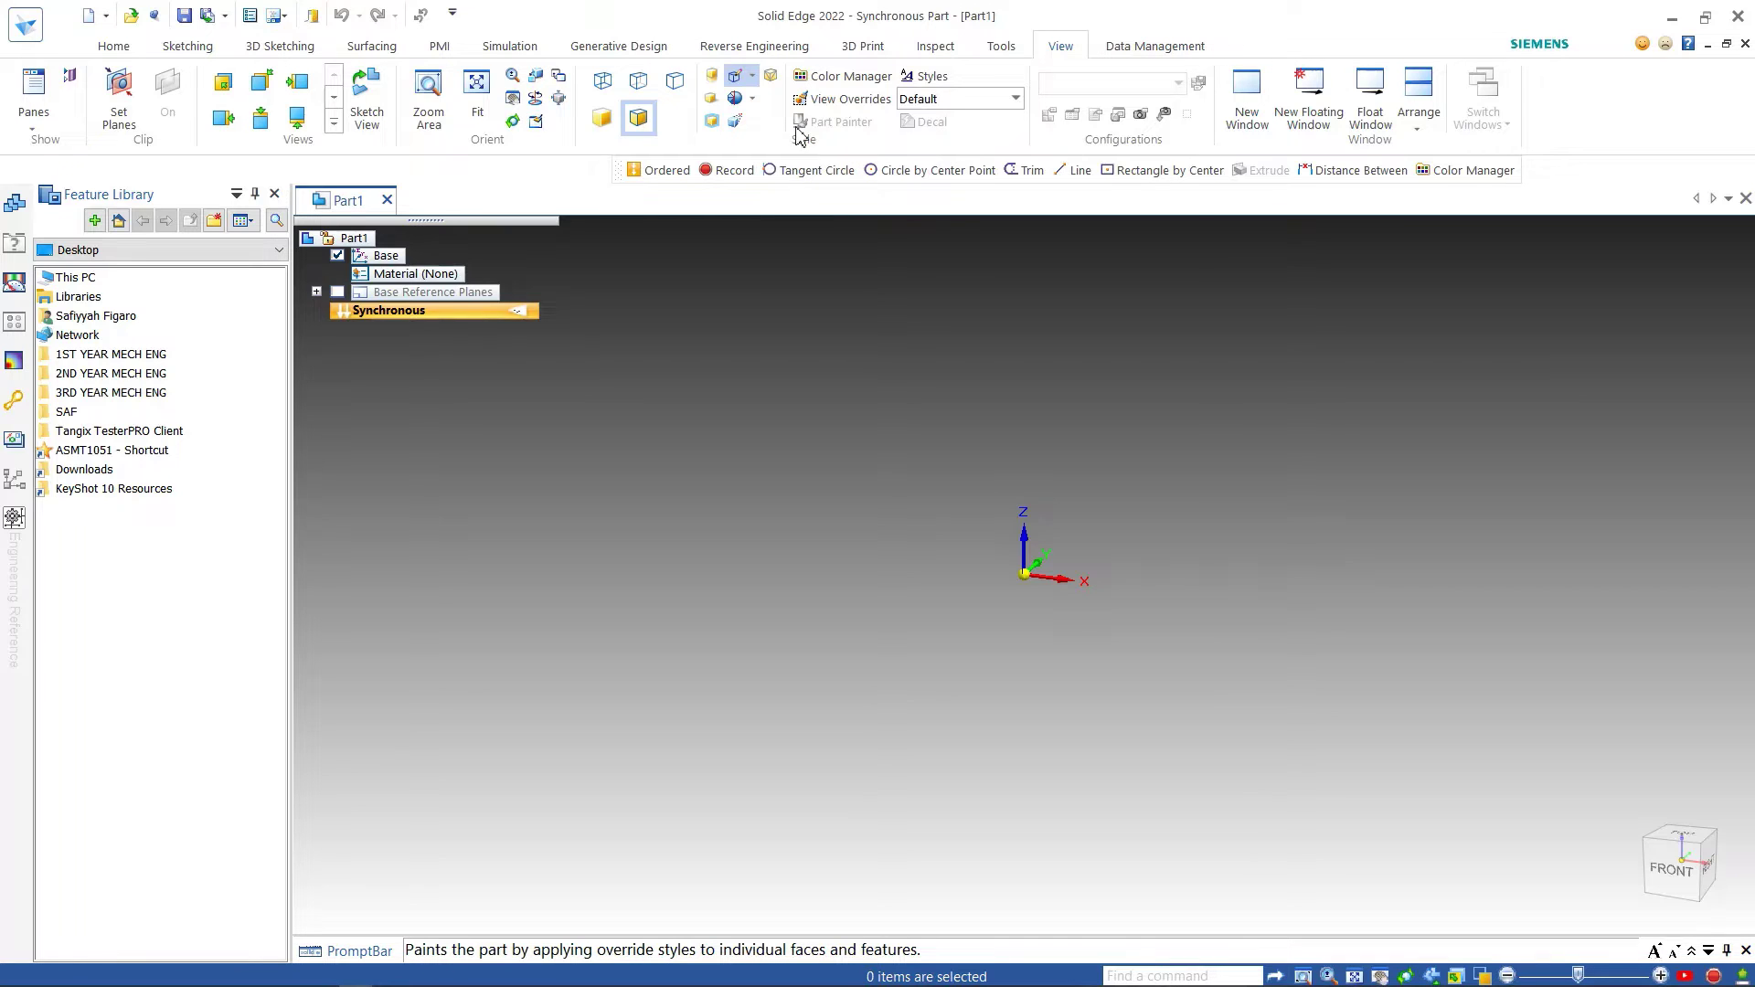
Step: Set the new part's Color Manager to use individual part styles
{"action": "left_click", "coordinate": [846, 77]}
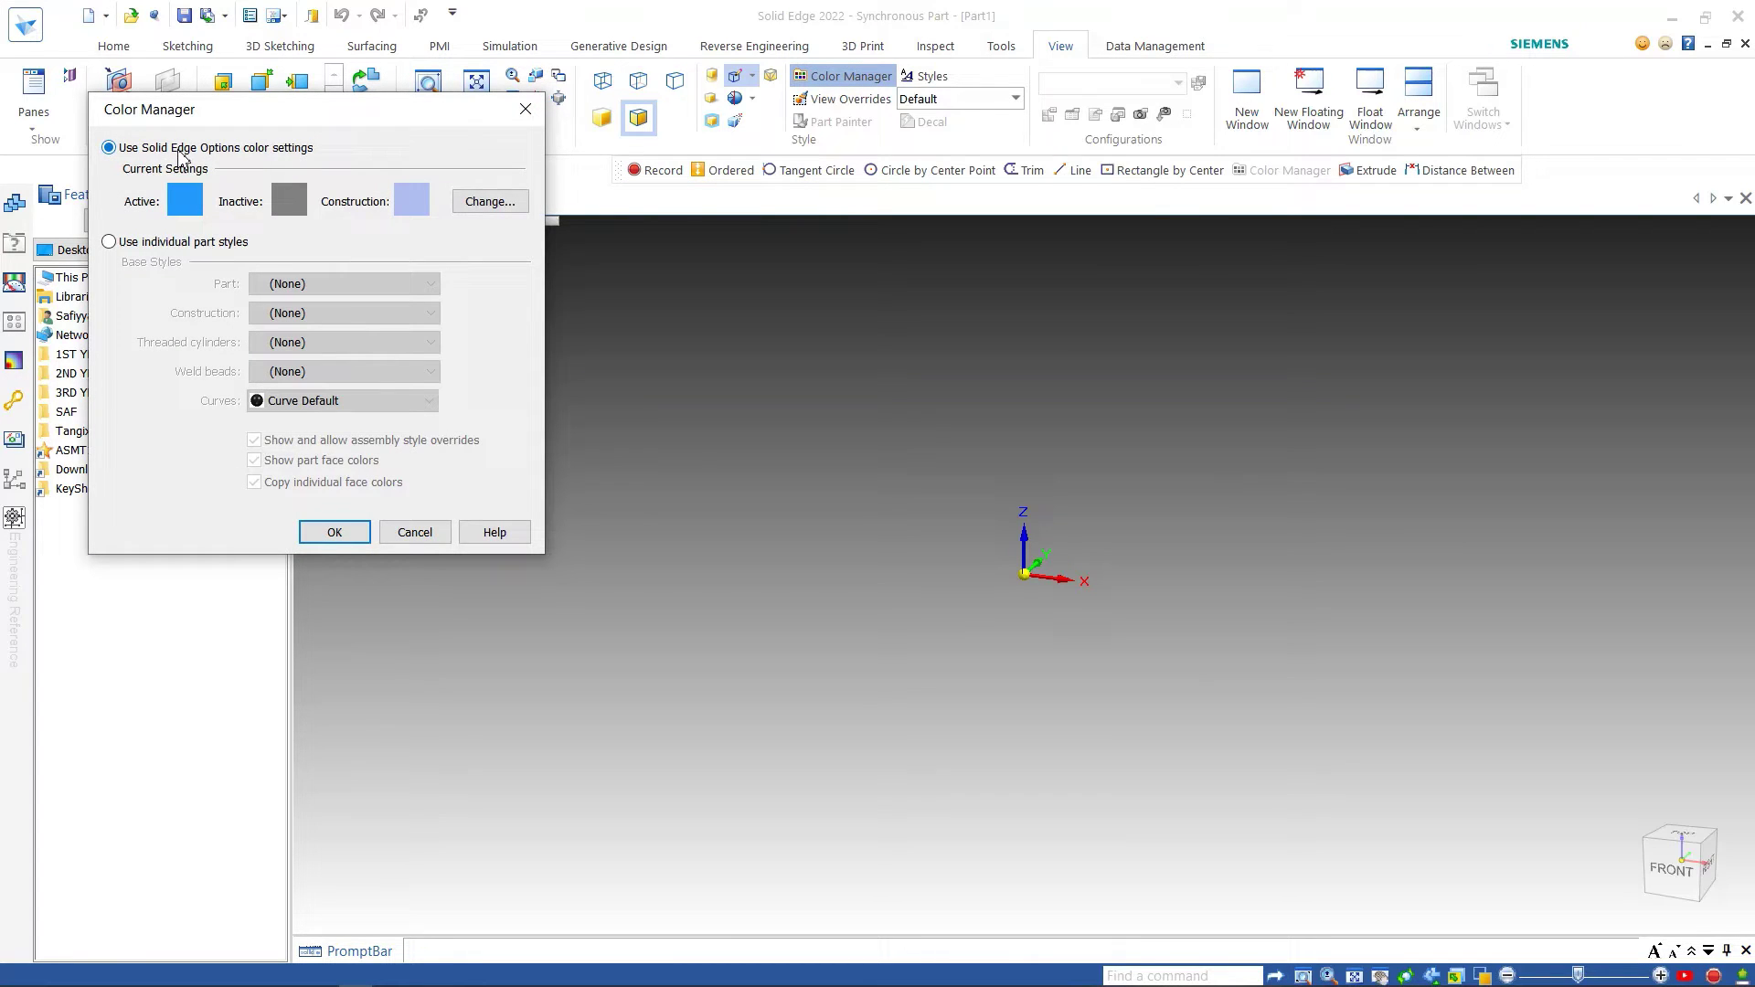
{"action": "left_click", "coordinate": [109, 242]}
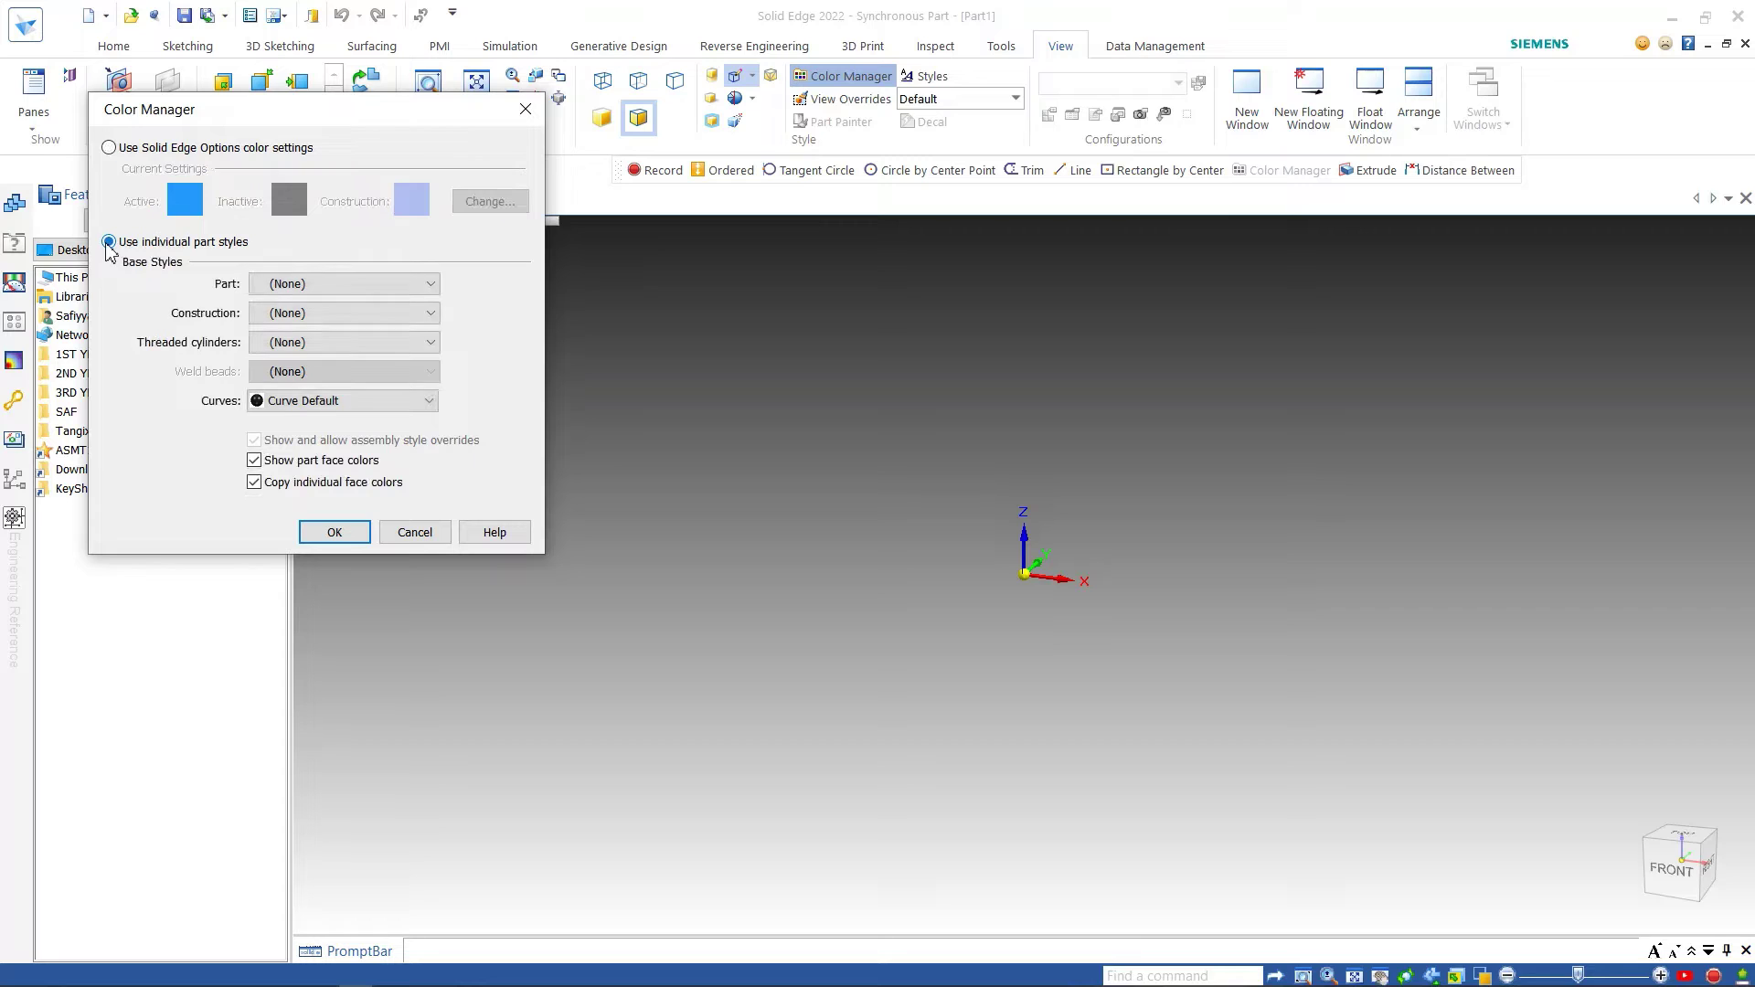
{"action": "left_click", "coordinate": [329, 532]}
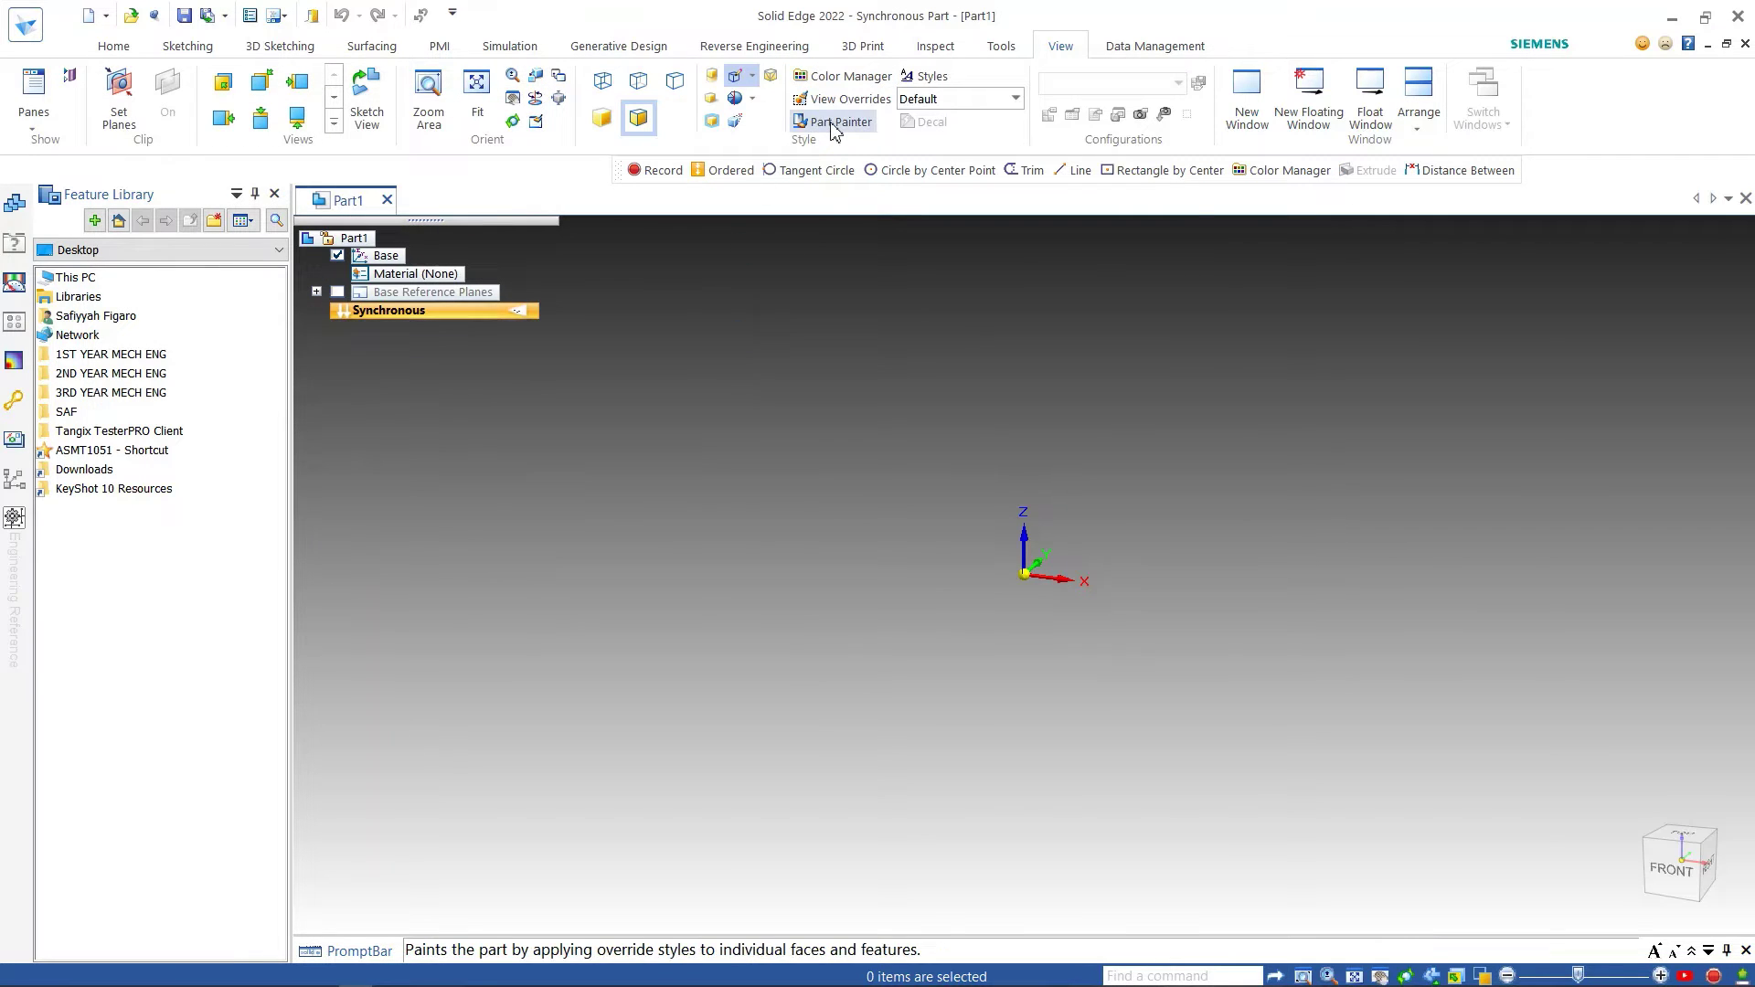
Step: Start Part Painter in the new part and look through the available paint styles
{"action": "left_click", "coordinate": [833, 123]}
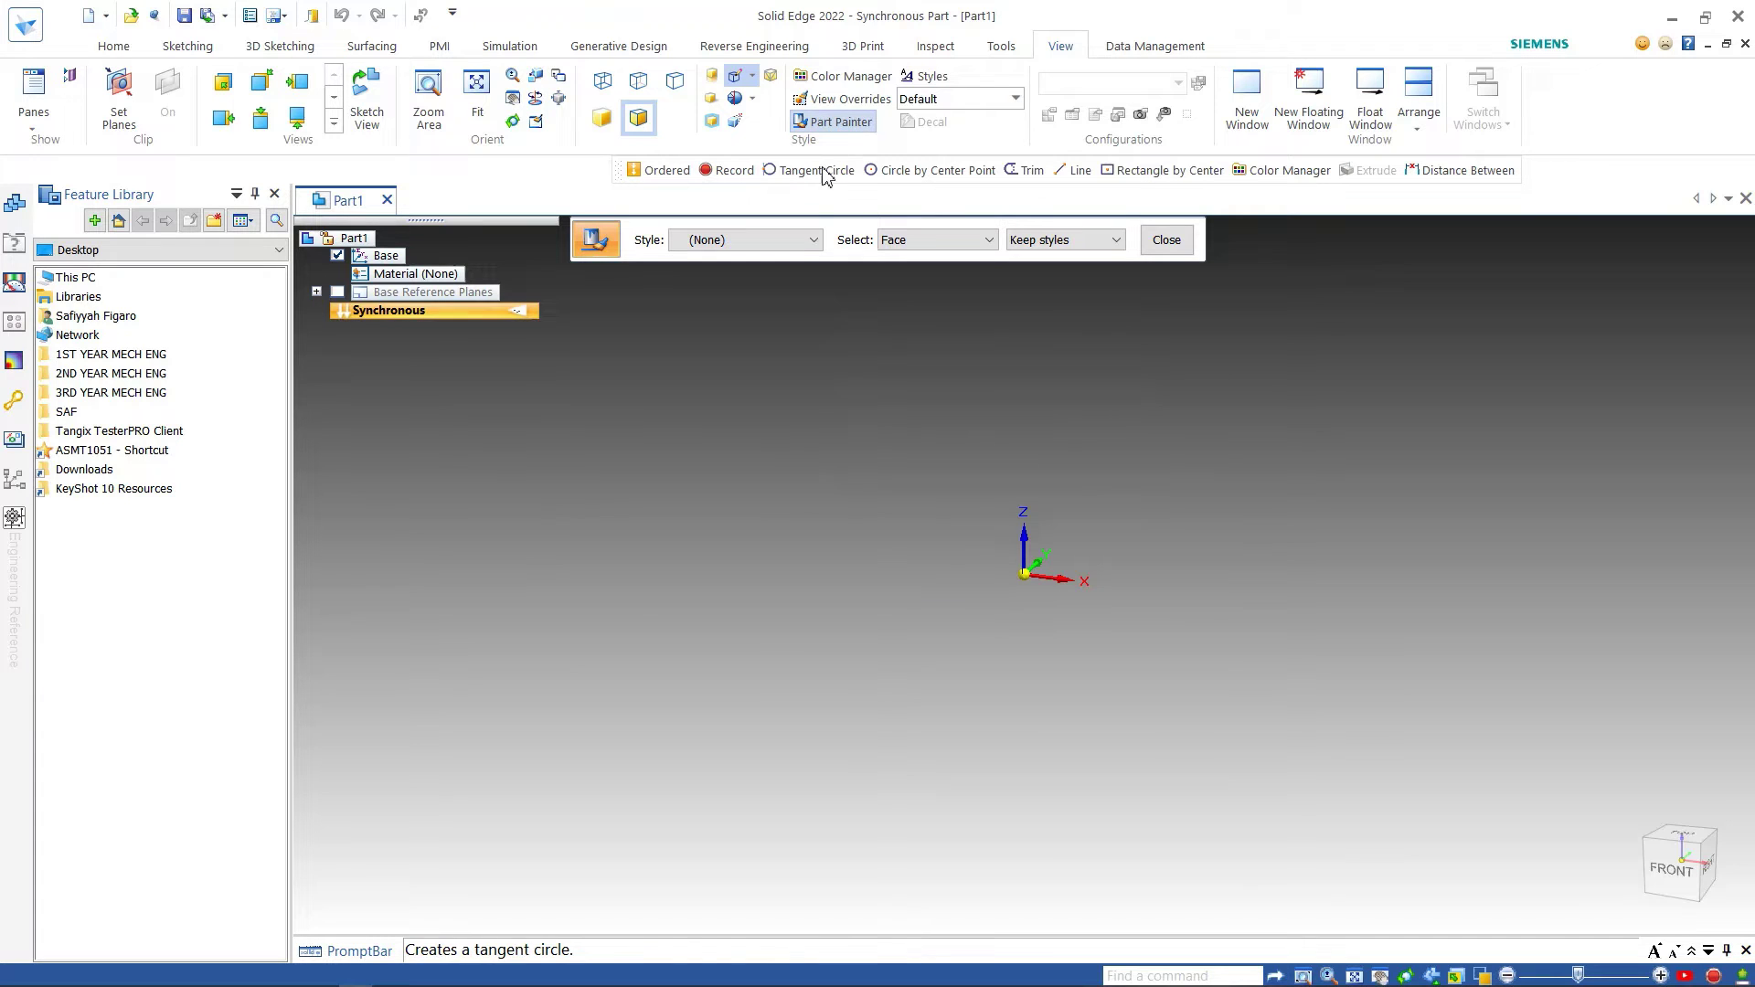
{"action": "left_click", "coordinate": [791, 243]}
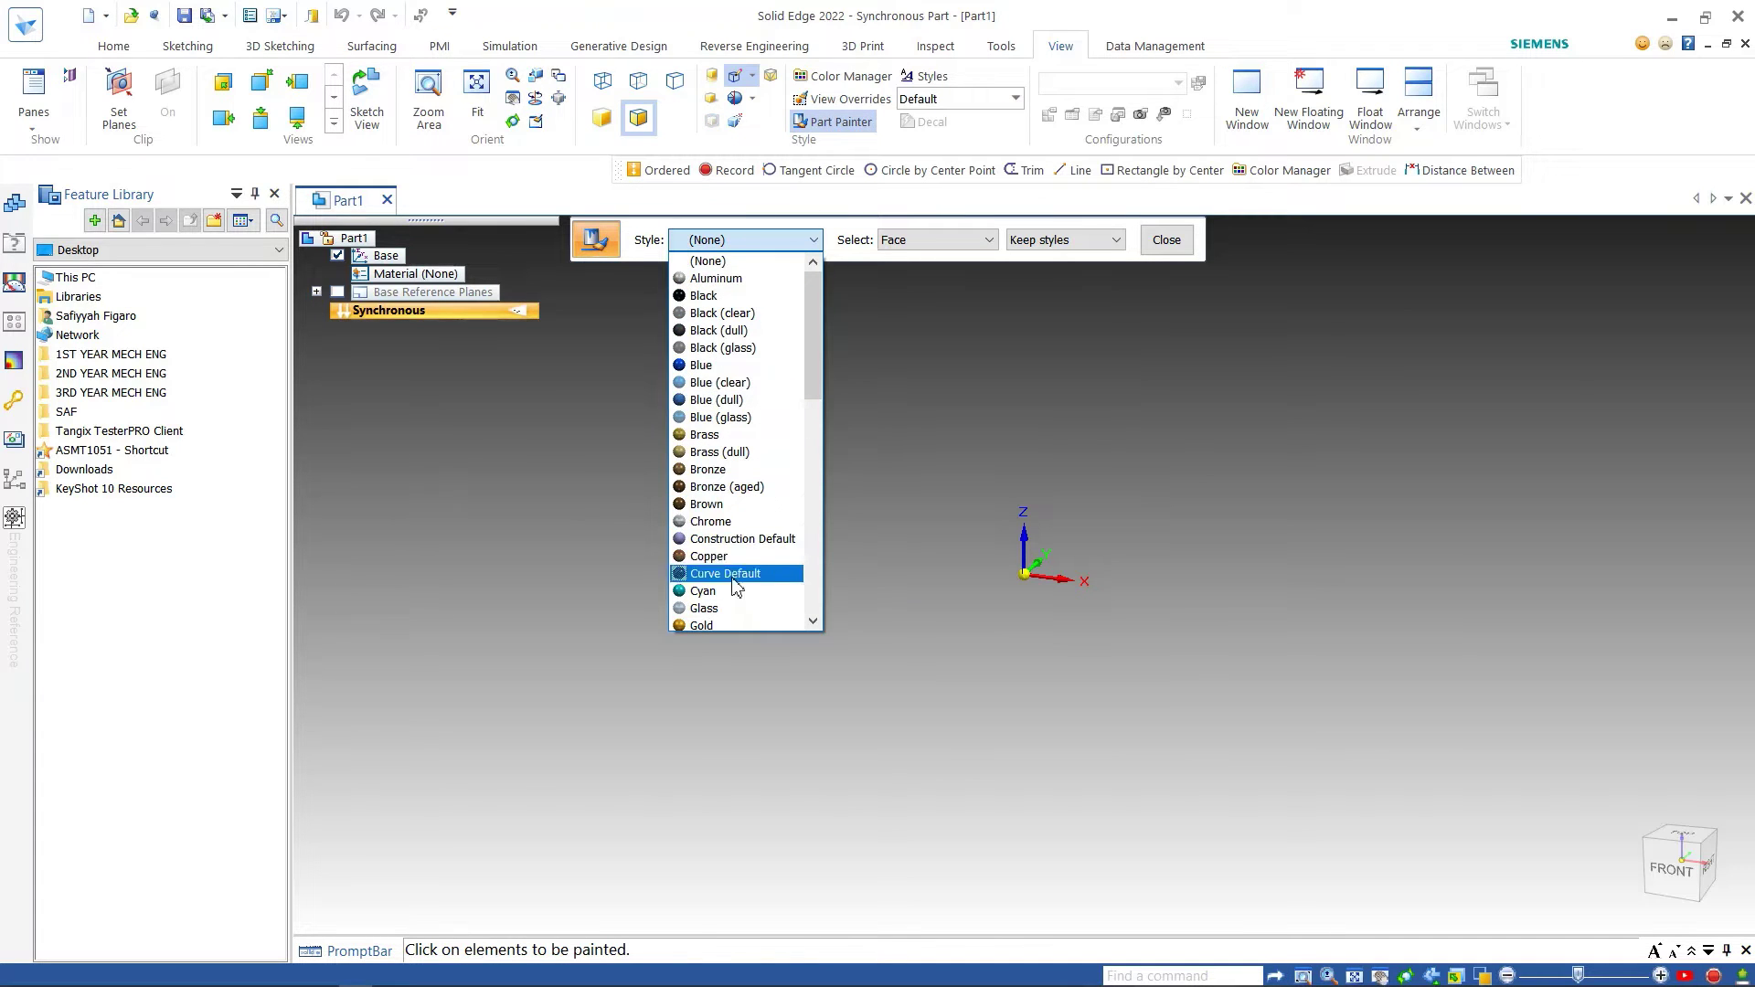
{"action": "left_click_drag", "start_coordinate": [811, 335], "coordinate": [804, 530]}
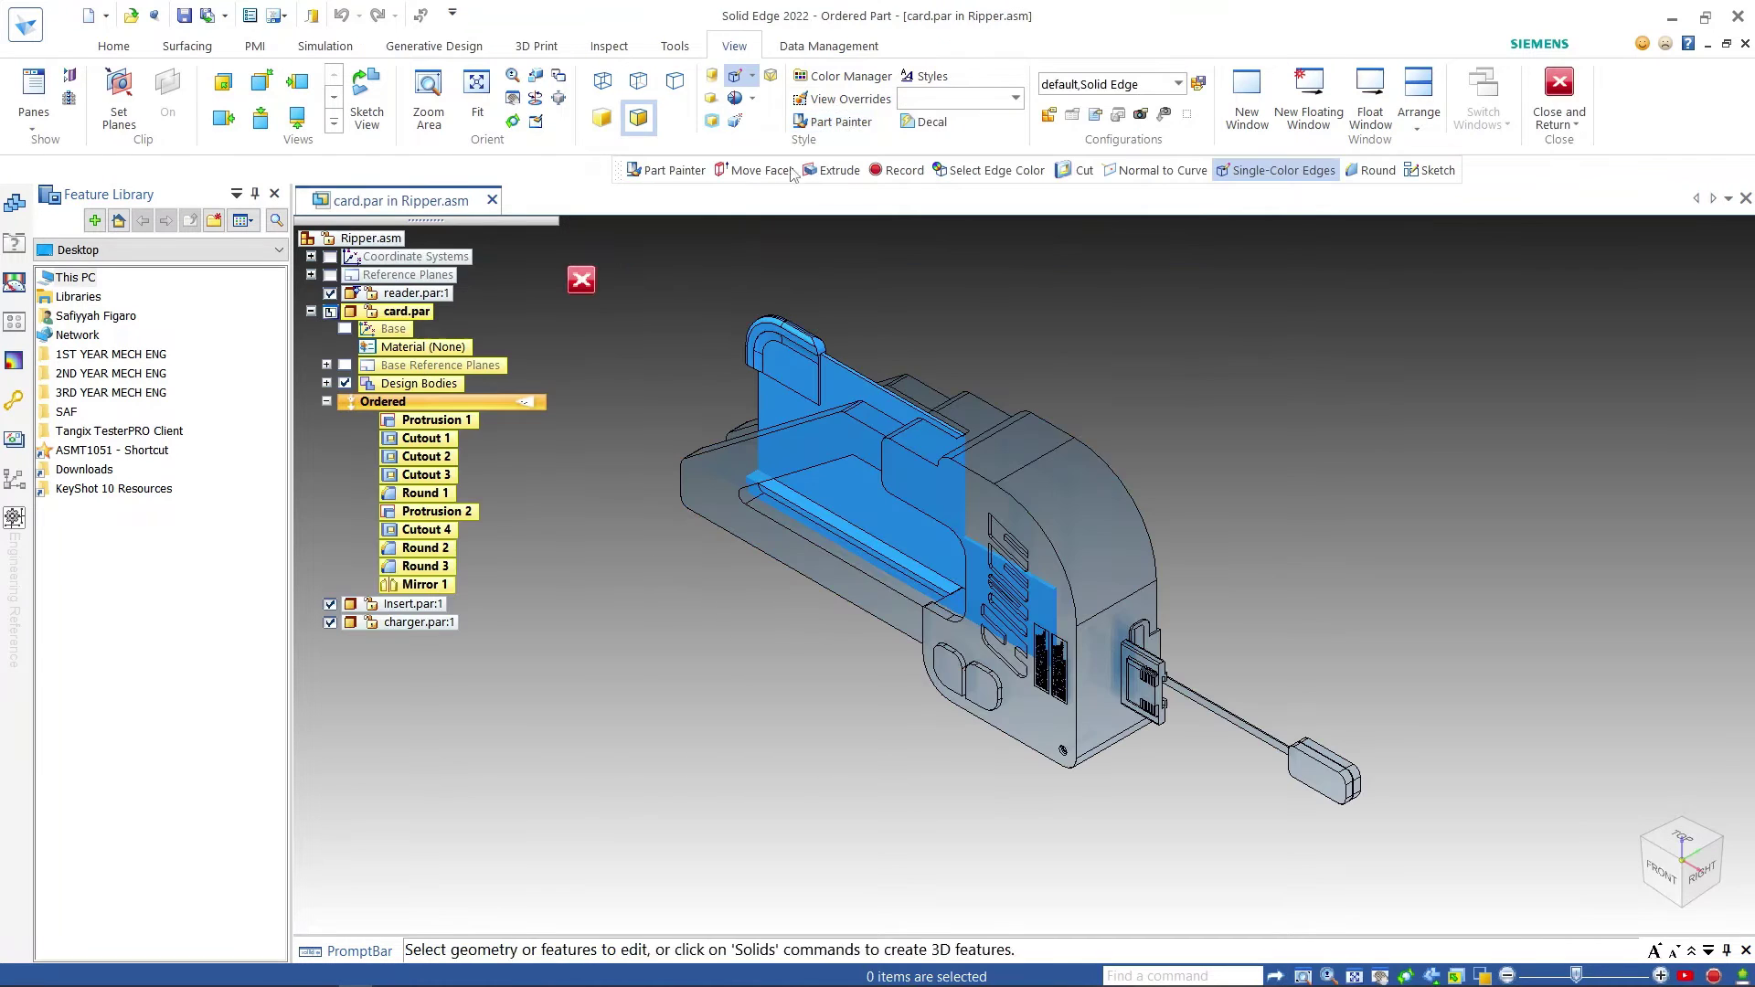
Step: Paint the card's corner grip and lower rail with the Blue plastic style, using Part Painter with feature selection
{"action": "left_click", "coordinate": [852, 128]}
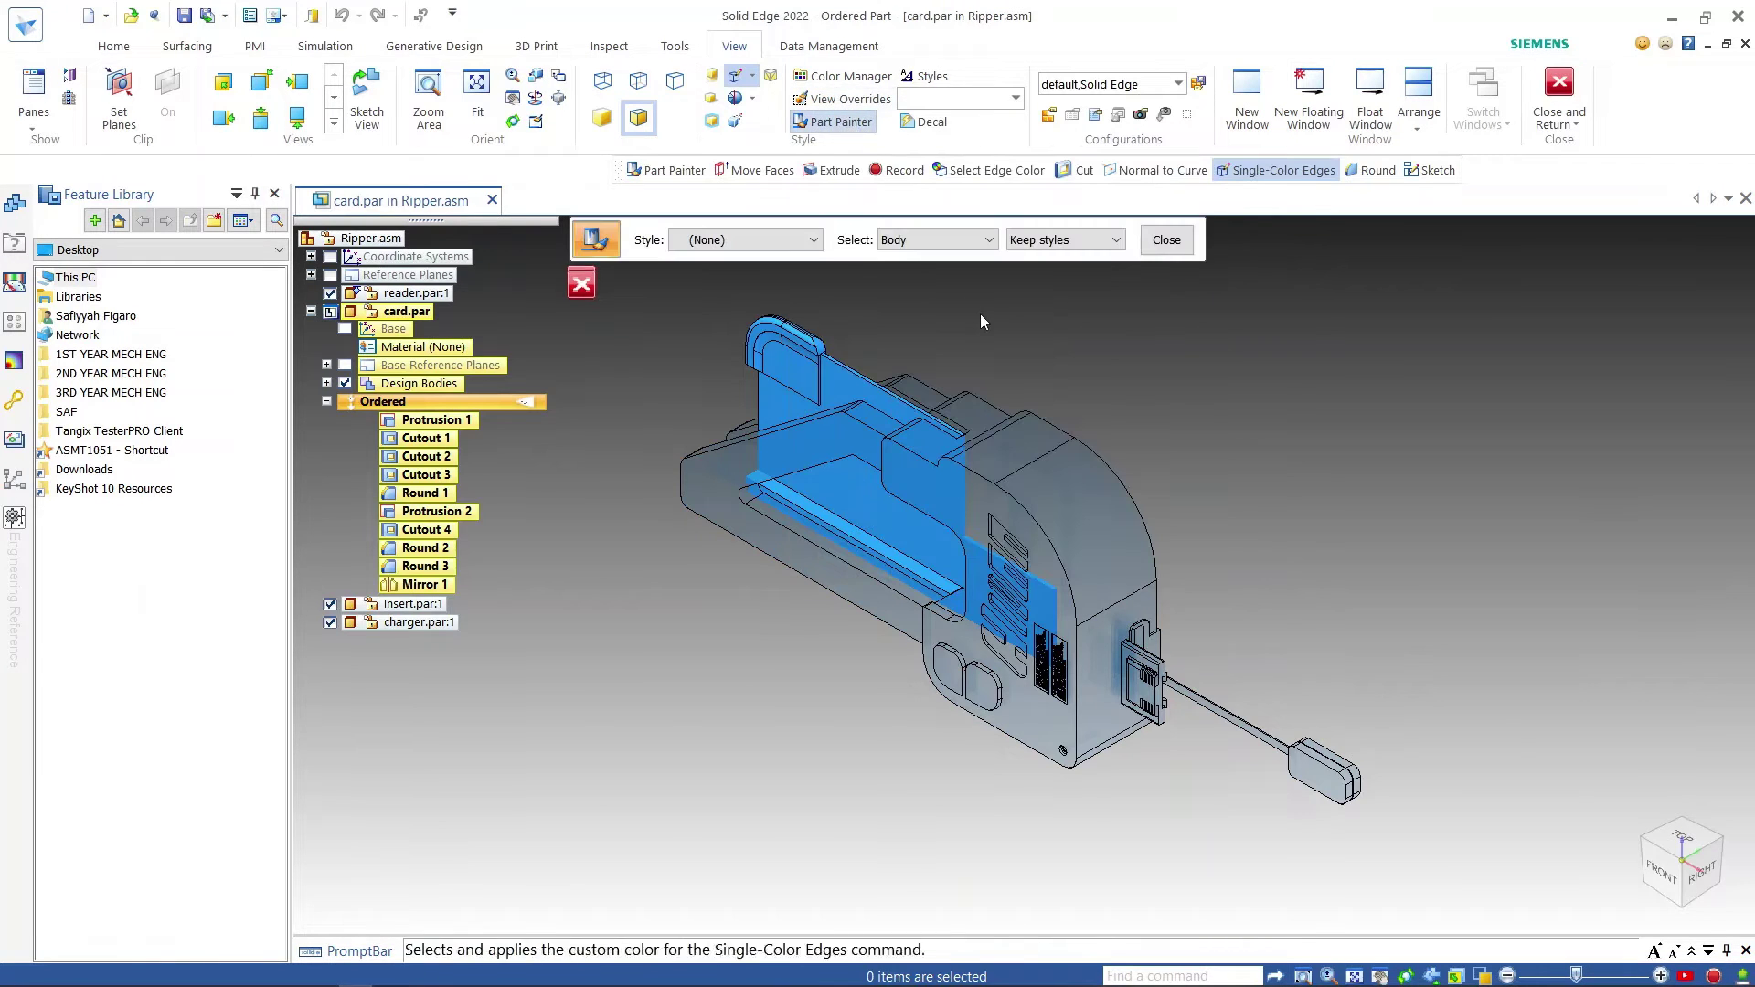
{"action": "left_click", "coordinate": [812, 242]}
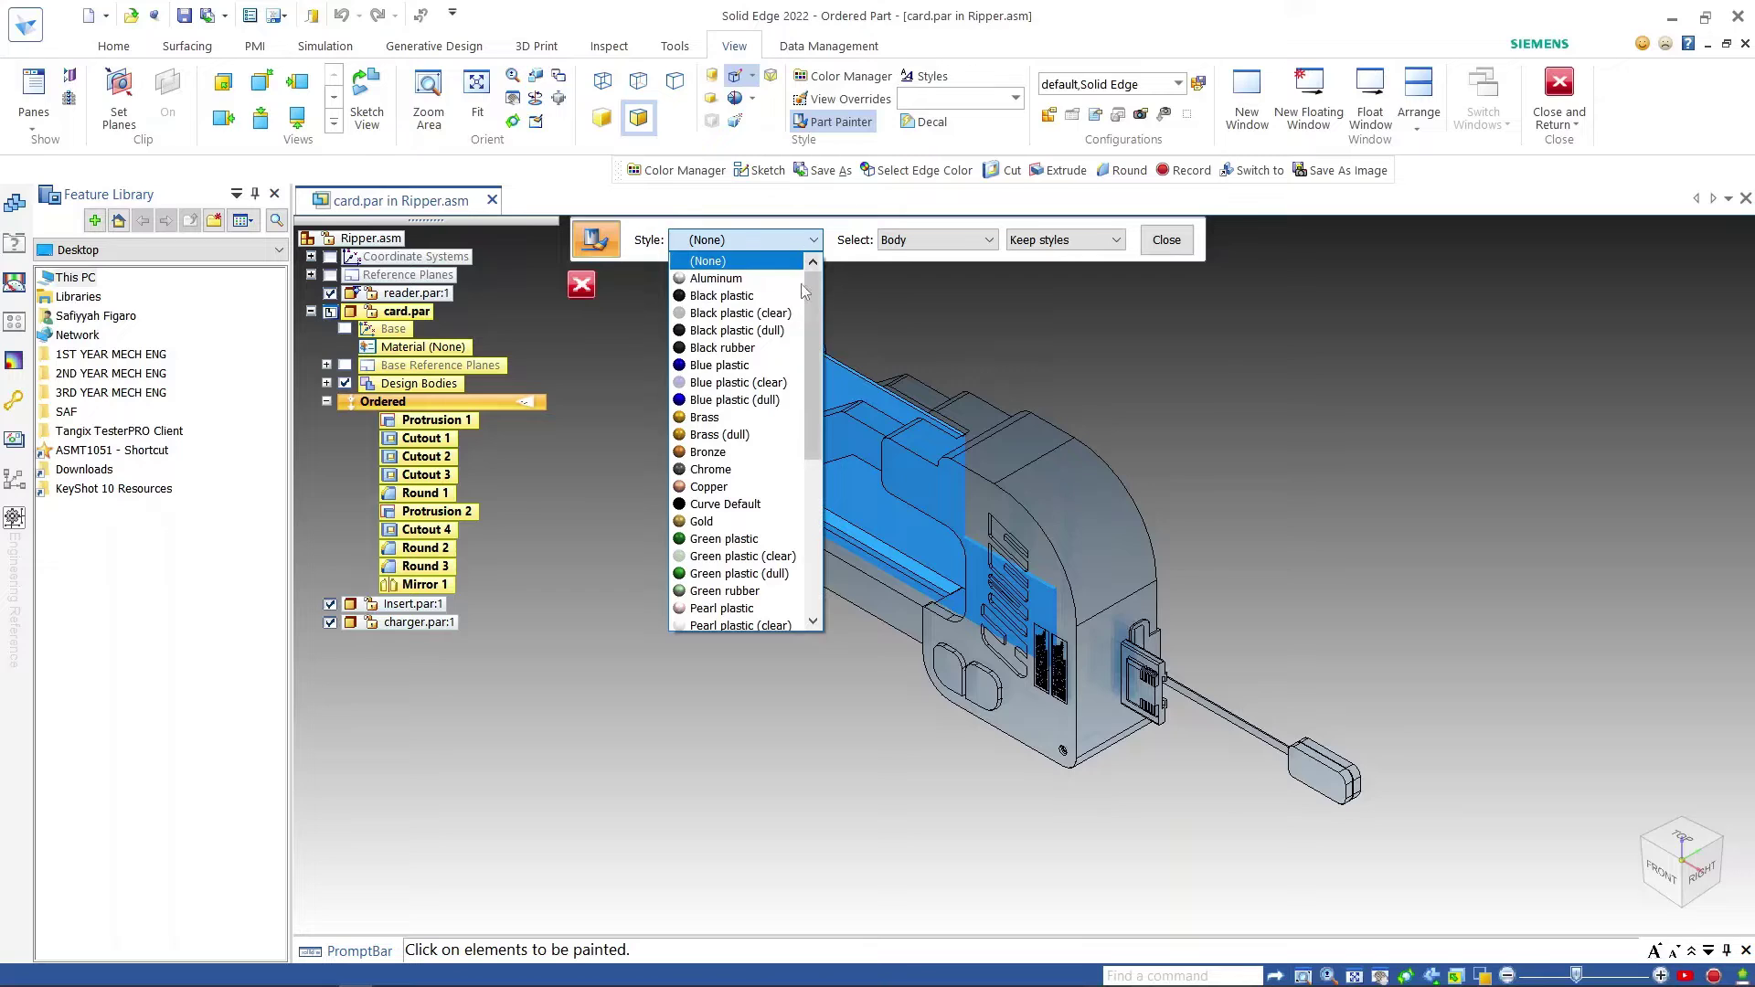
{"action": "left_click", "coordinate": [719, 364]}
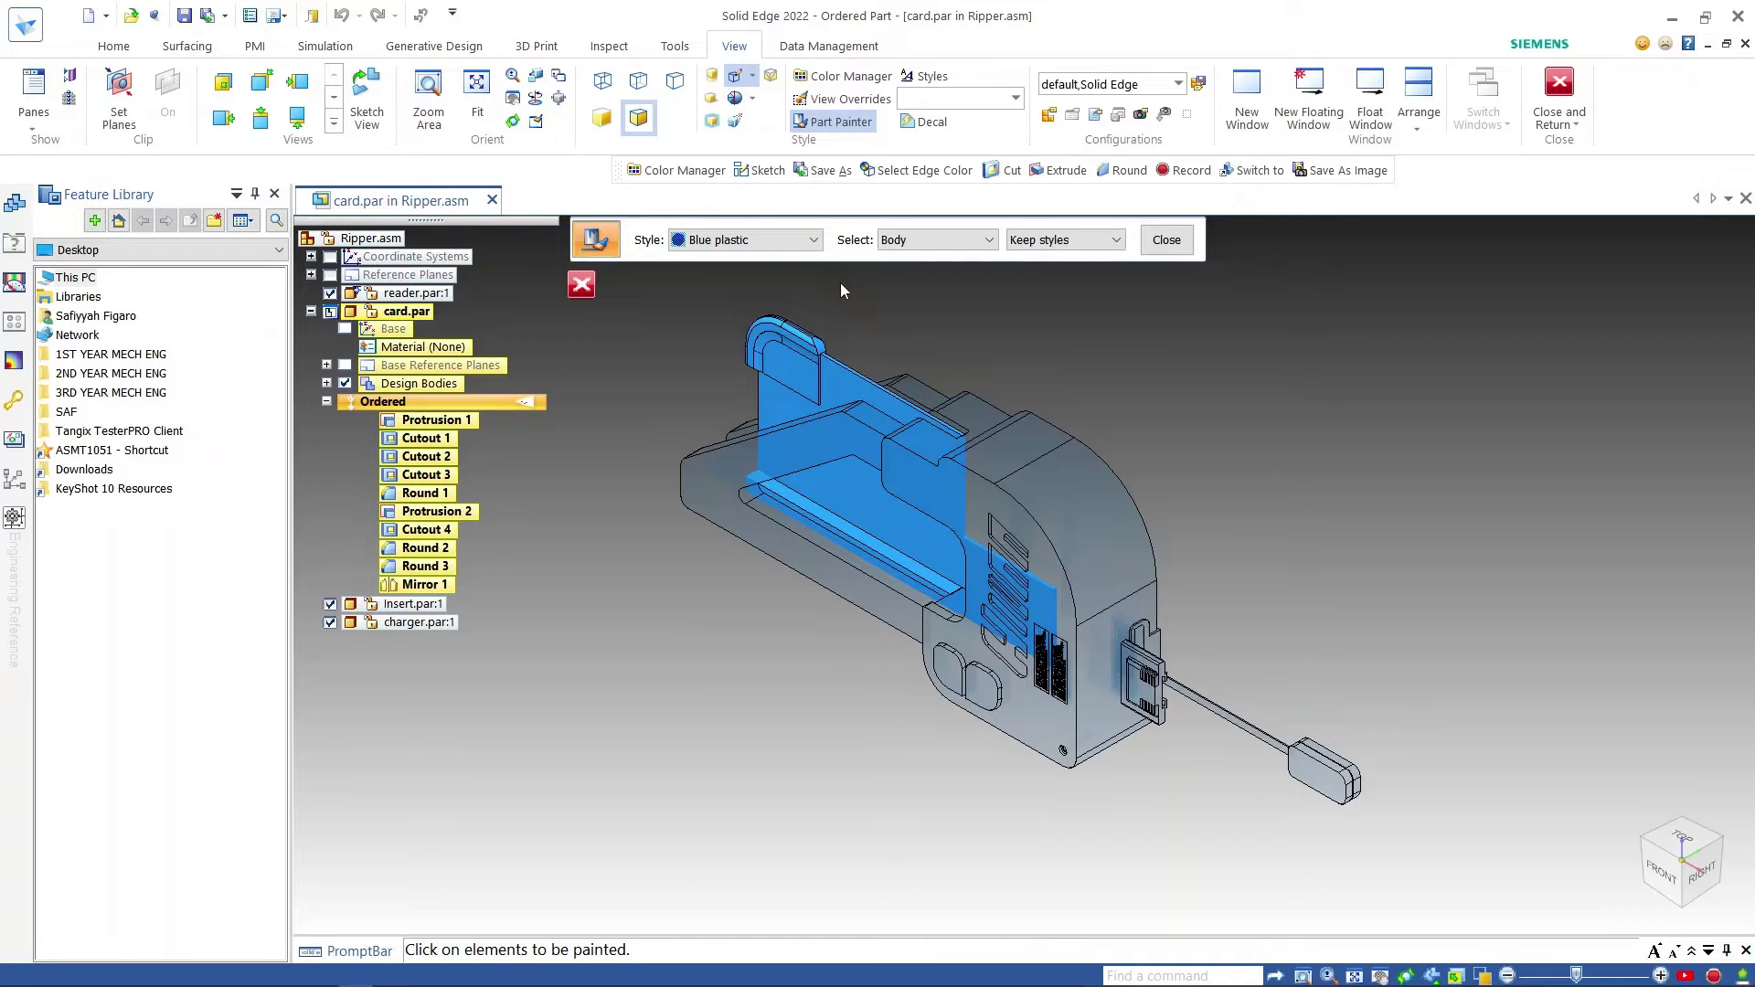
{"action": "scroll", "coordinate": [842, 286], "scroll_direction": "up", "scroll_amount": 3}
{"action": "left_click", "coordinate": [932, 239]}
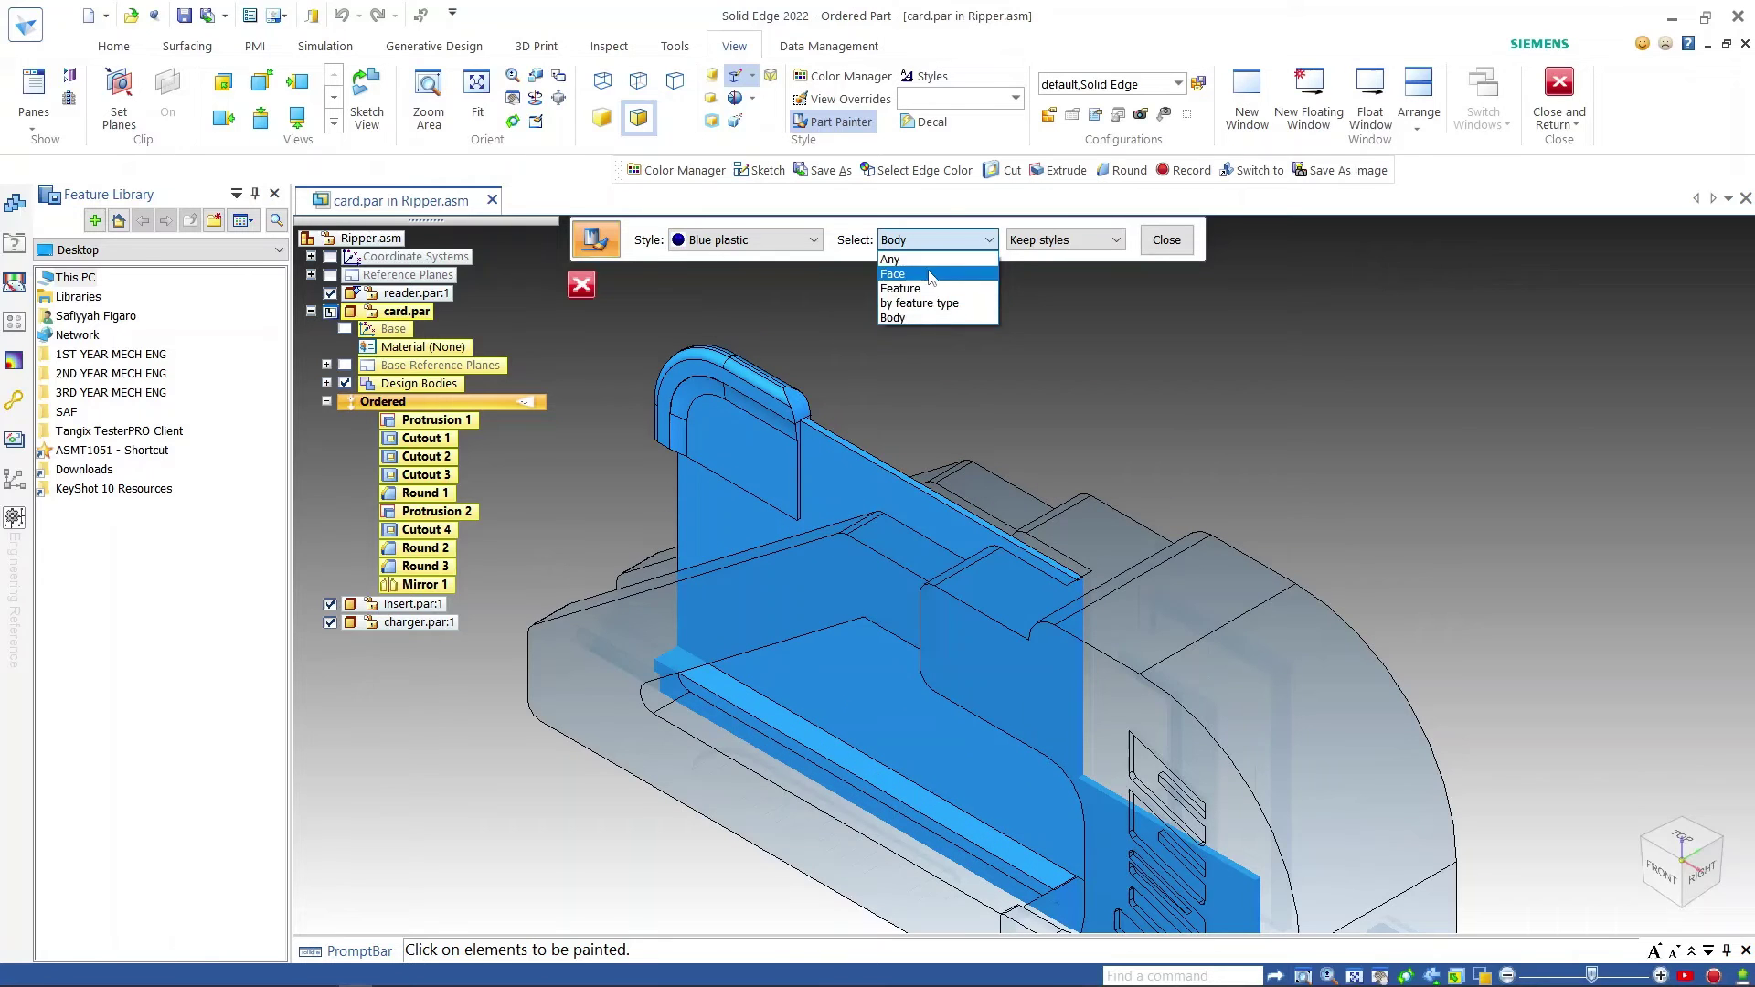
{"action": "left_click", "coordinate": [755, 388]}
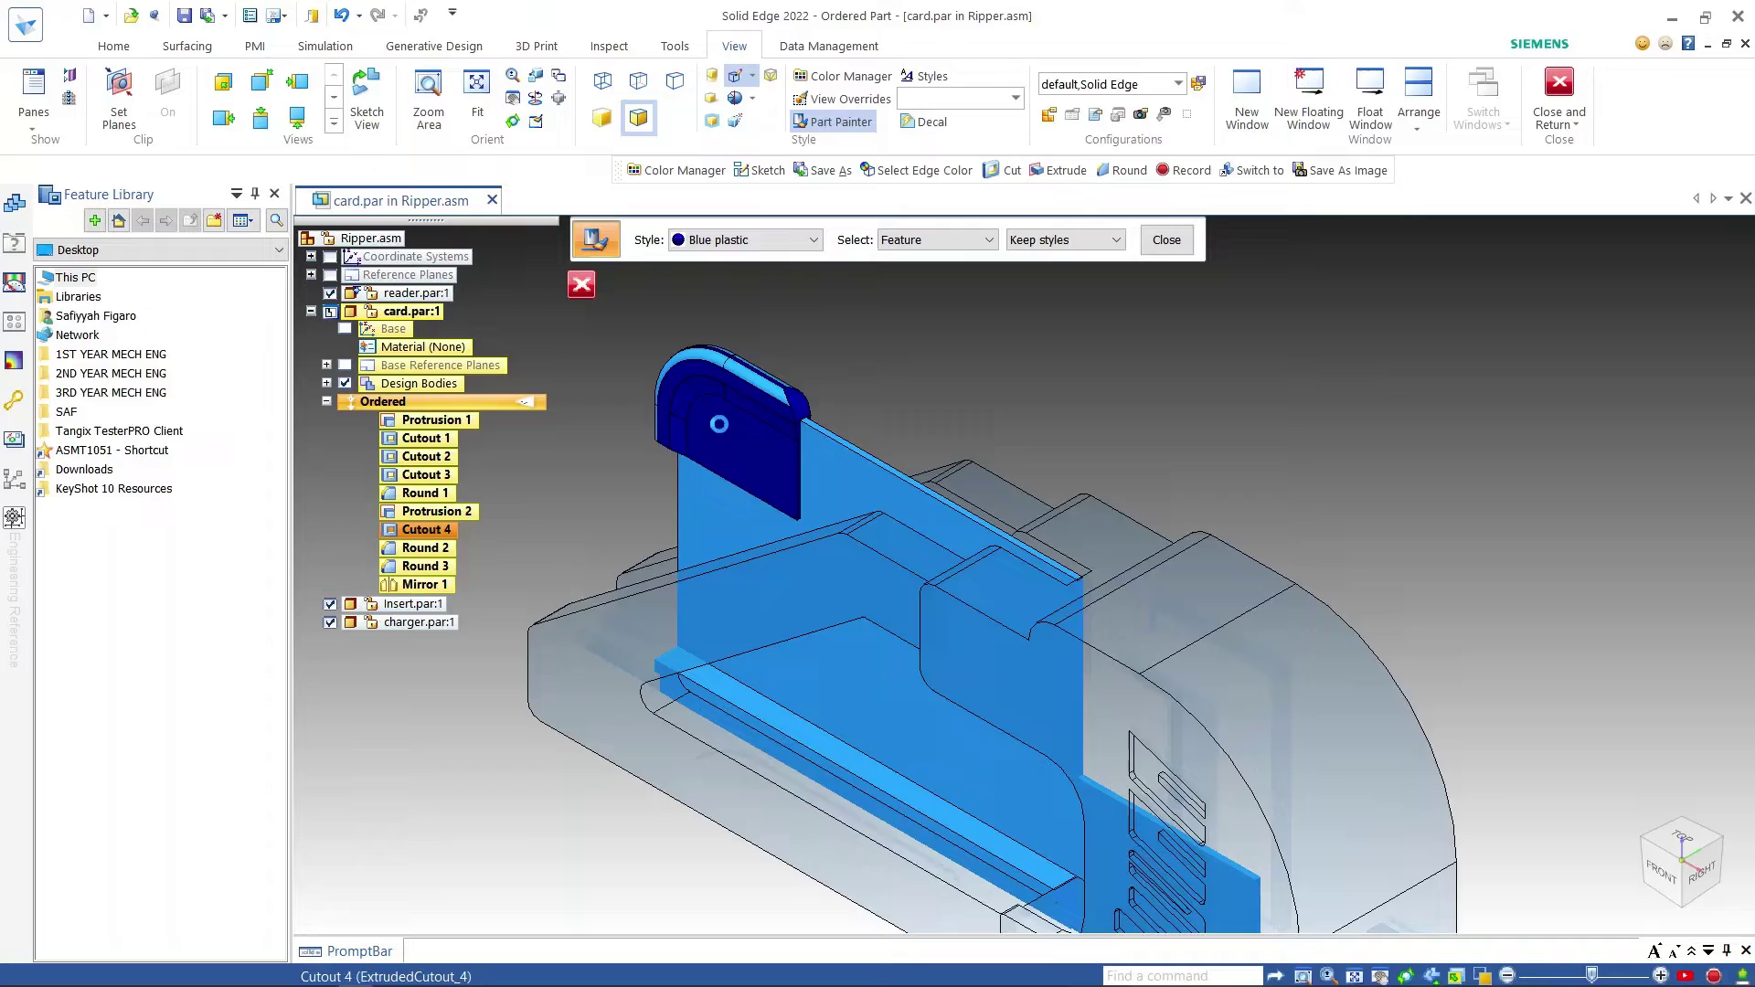
{"action": "mouse_move", "coordinate": [722, 425]}
{"action": "middle_mouse_down"}
{"action": "mouse_move", "coordinate": [1057, 568]}
{"action": "mouse_move", "coordinate": [1395, 667]}
{"action": "middle_mouse_up"}
{"action": "scroll", "coordinate": [1395, 667], "scroll_direction": "down", "scroll_amount": 3}
{"action": "middle_click_drag", "start_coordinate": [1188, 594], "coordinate": [1609, 498]}
{"action": "scroll", "coordinate": [1026, 743], "scroll_direction": "up", "scroll_amount": 3}
Step: Switch Part Painter to face selection and paint the remaining end faces of the card's rail Blue plastic
{"action": "left_click", "coordinate": [914, 241]}
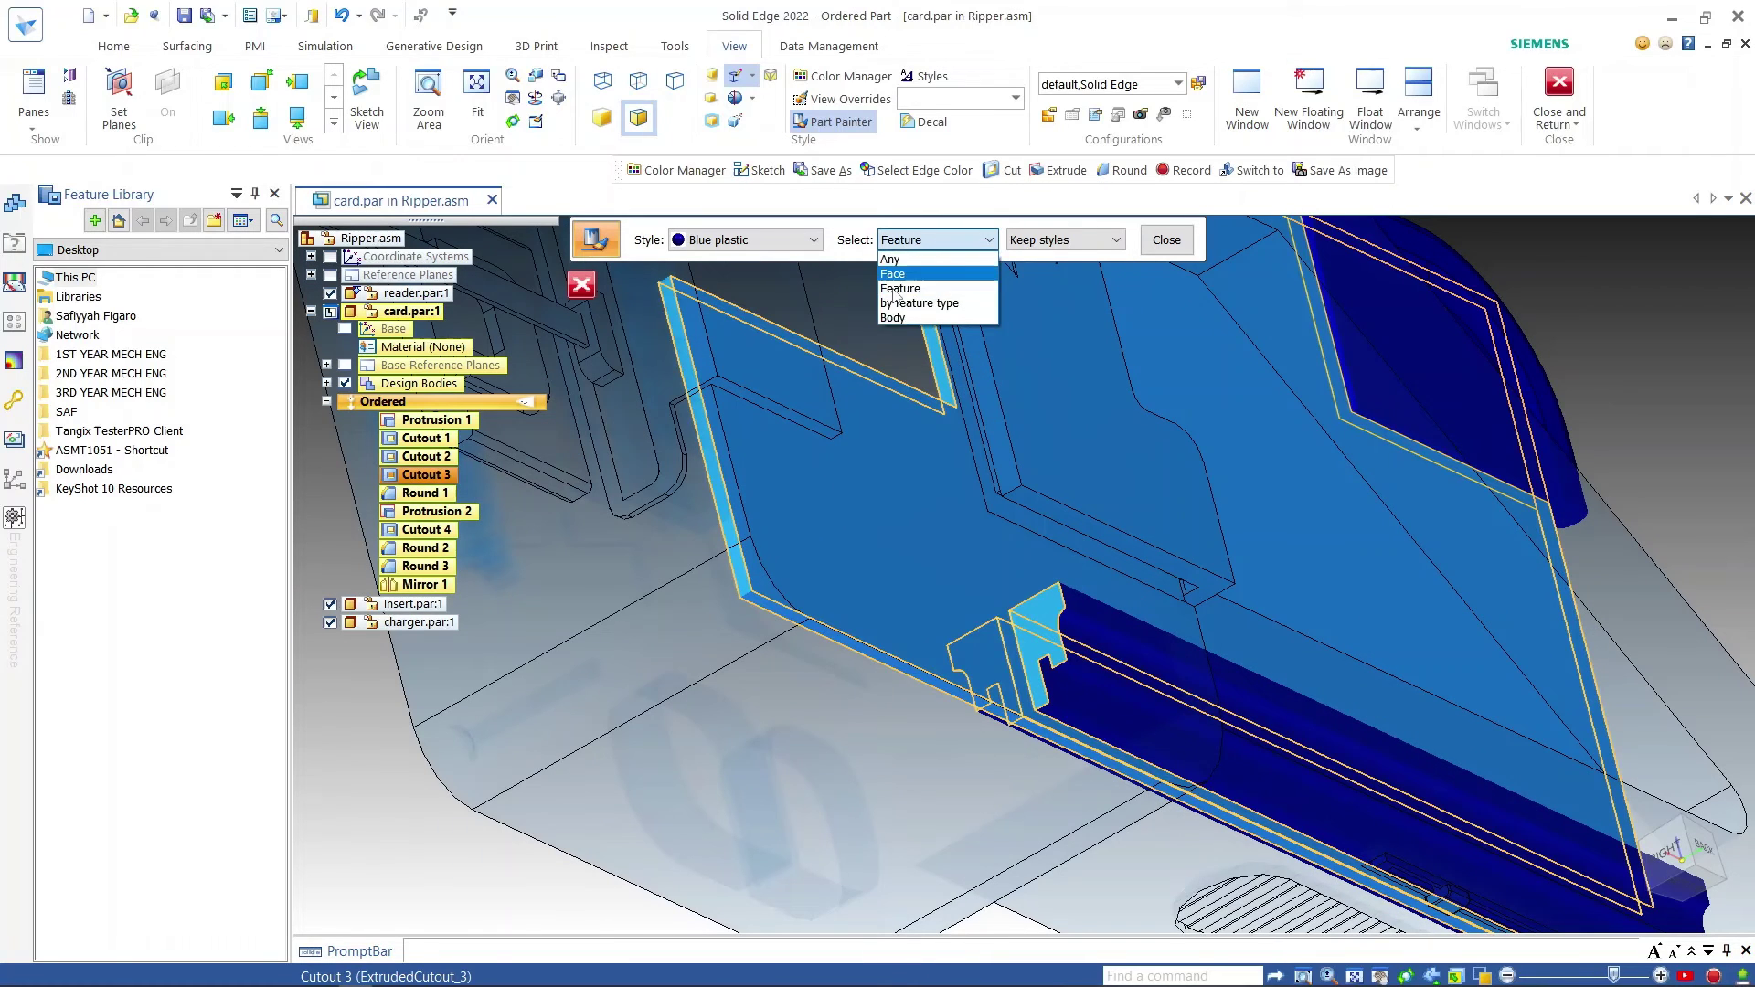
{"action": "left_click", "coordinate": [905, 260]}
{"action": "middle_click_drag", "start_coordinate": [1027, 660], "coordinate": [764, 704]}
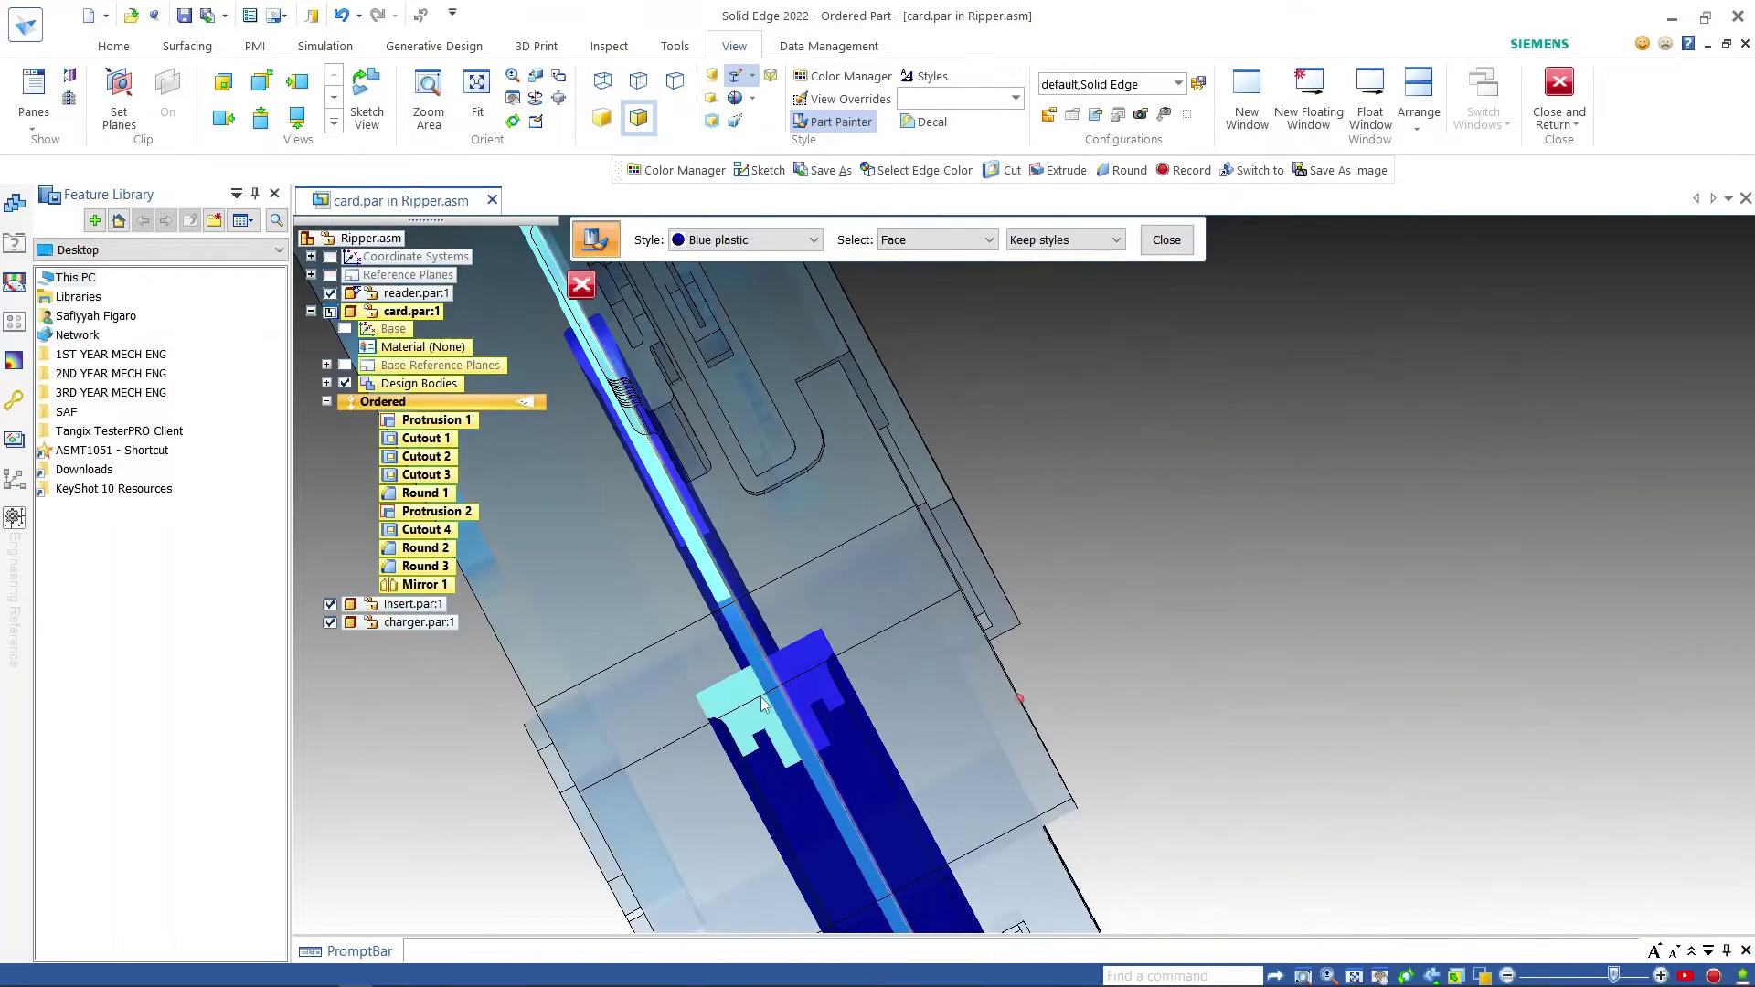
{"action": "scroll", "coordinate": [1177, 594], "scroll_direction": "down", "scroll_amount": 4}
{"action": "mouse_move", "coordinate": [1038, 665]}
{"action": "middle_mouse_down"}
{"action": "mouse_move", "coordinate": [838, 717]}
{"action": "mouse_move", "coordinate": [823, 598]}
{"action": "mouse_move", "coordinate": [690, 685]}
{"action": "mouse_move", "coordinate": [1142, 603]}
{"action": "mouse_move", "coordinate": [1320, 594]}
{"action": "mouse_move", "coordinate": [963, 663]}
{"action": "mouse_move", "coordinate": [1147, 530]}
{"action": "mouse_move", "coordinate": [813, 562]}
{"action": "mouse_move", "coordinate": [914, 620]}
{"action": "middle_mouse_up"}
{"action": "scroll", "coordinate": [905, 548], "scroll_direction": "down", "scroll_amount": 4}
{"action": "scroll", "coordinate": [1062, 617], "scroll_direction": "up", "scroll_amount": 4}
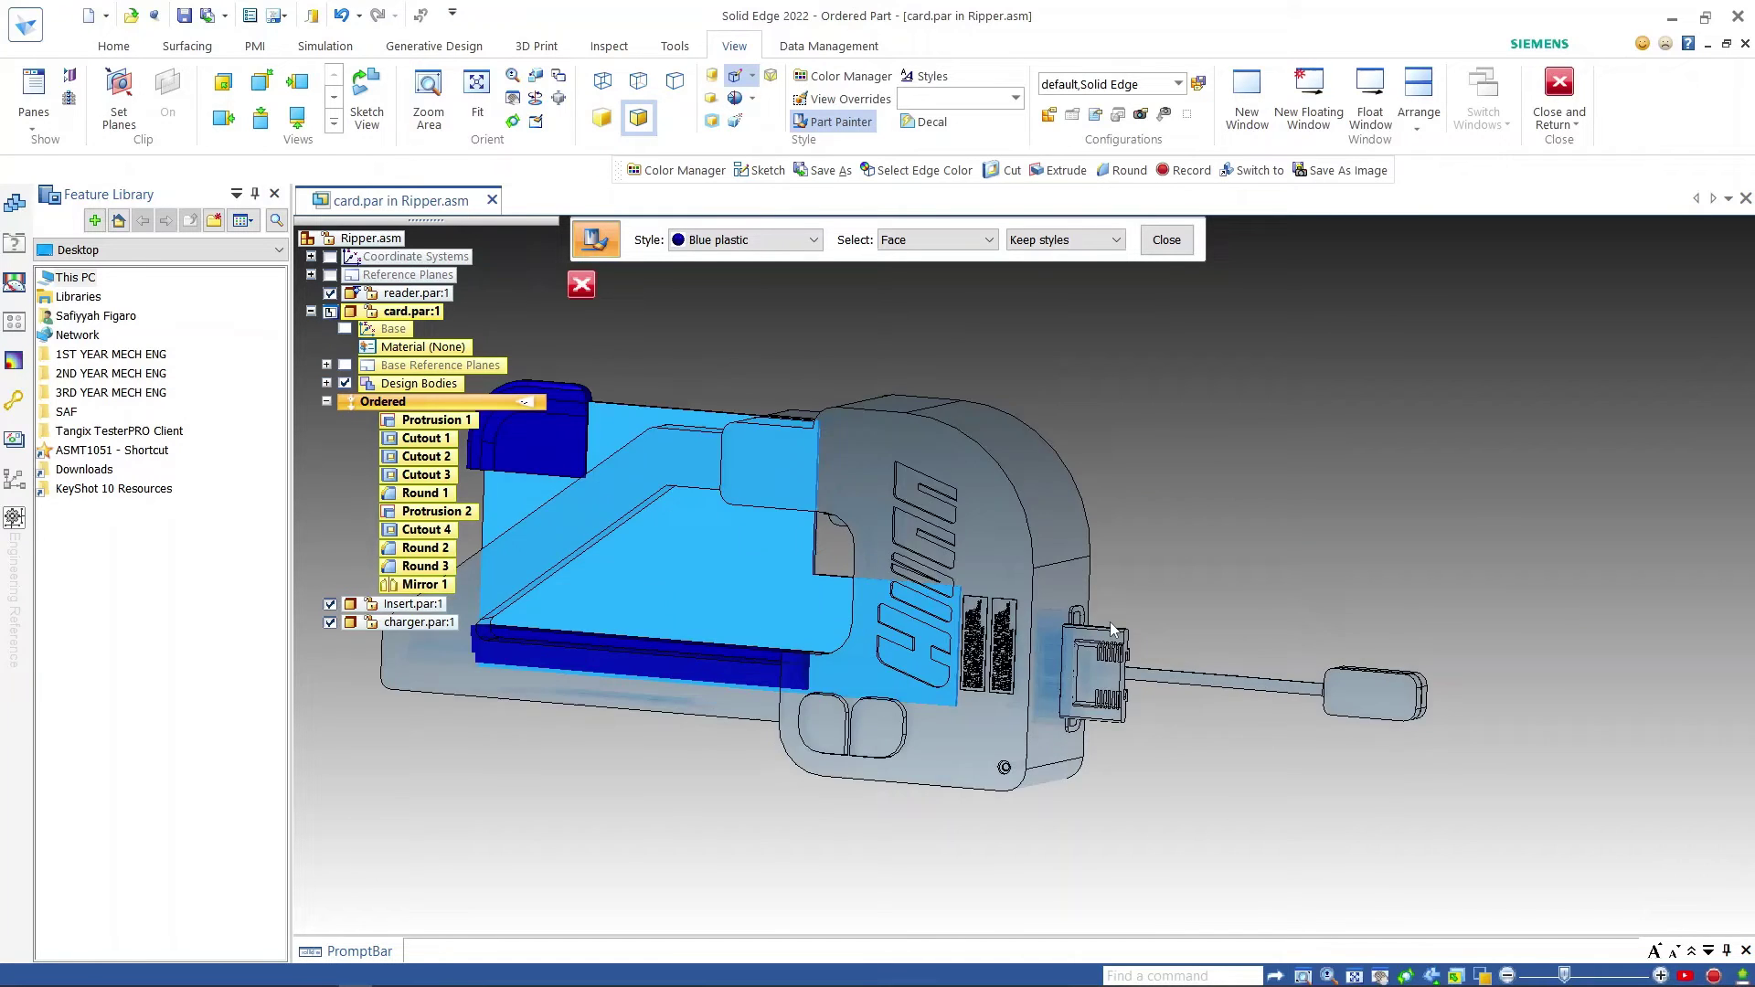
{"action": "scroll", "coordinate": [1174, 592], "scroll_direction": "down", "scroll_amount": 2}
{"action": "scroll", "coordinate": [912, 638], "scroll_direction": "up", "scroll_amount": 2}
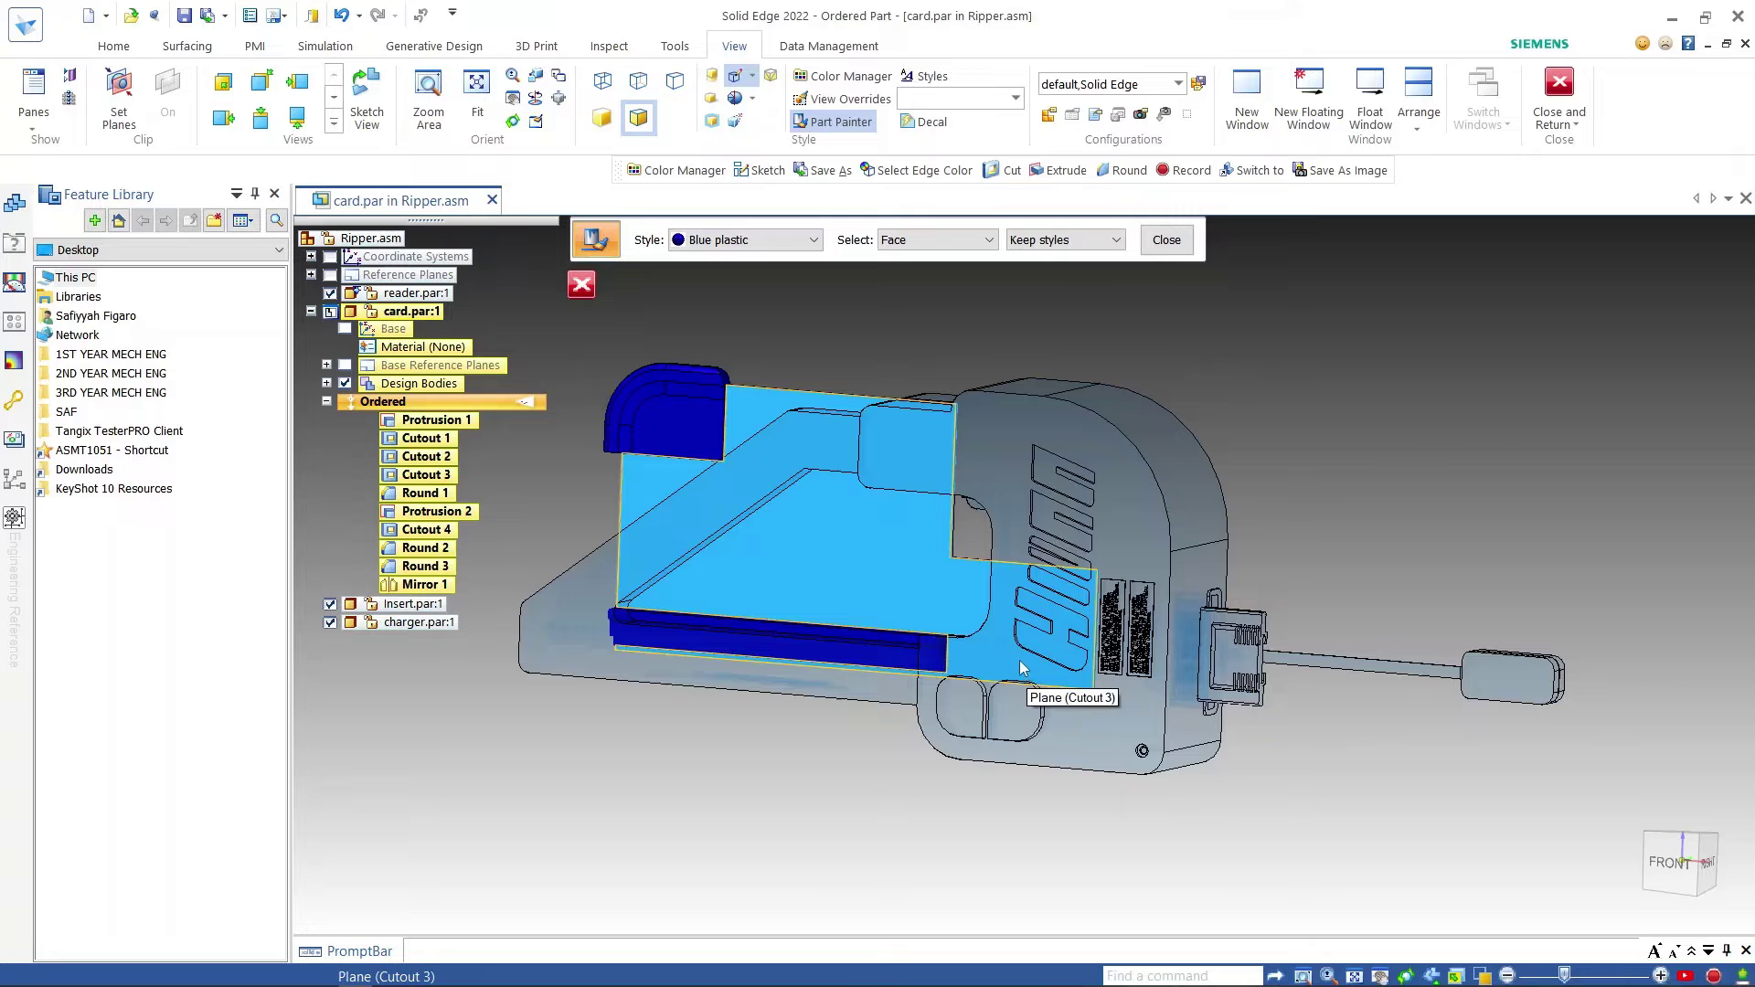
{"action": "middle_click_drag", "start_coordinate": [1068, 464], "coordinate": [1119, 298]}
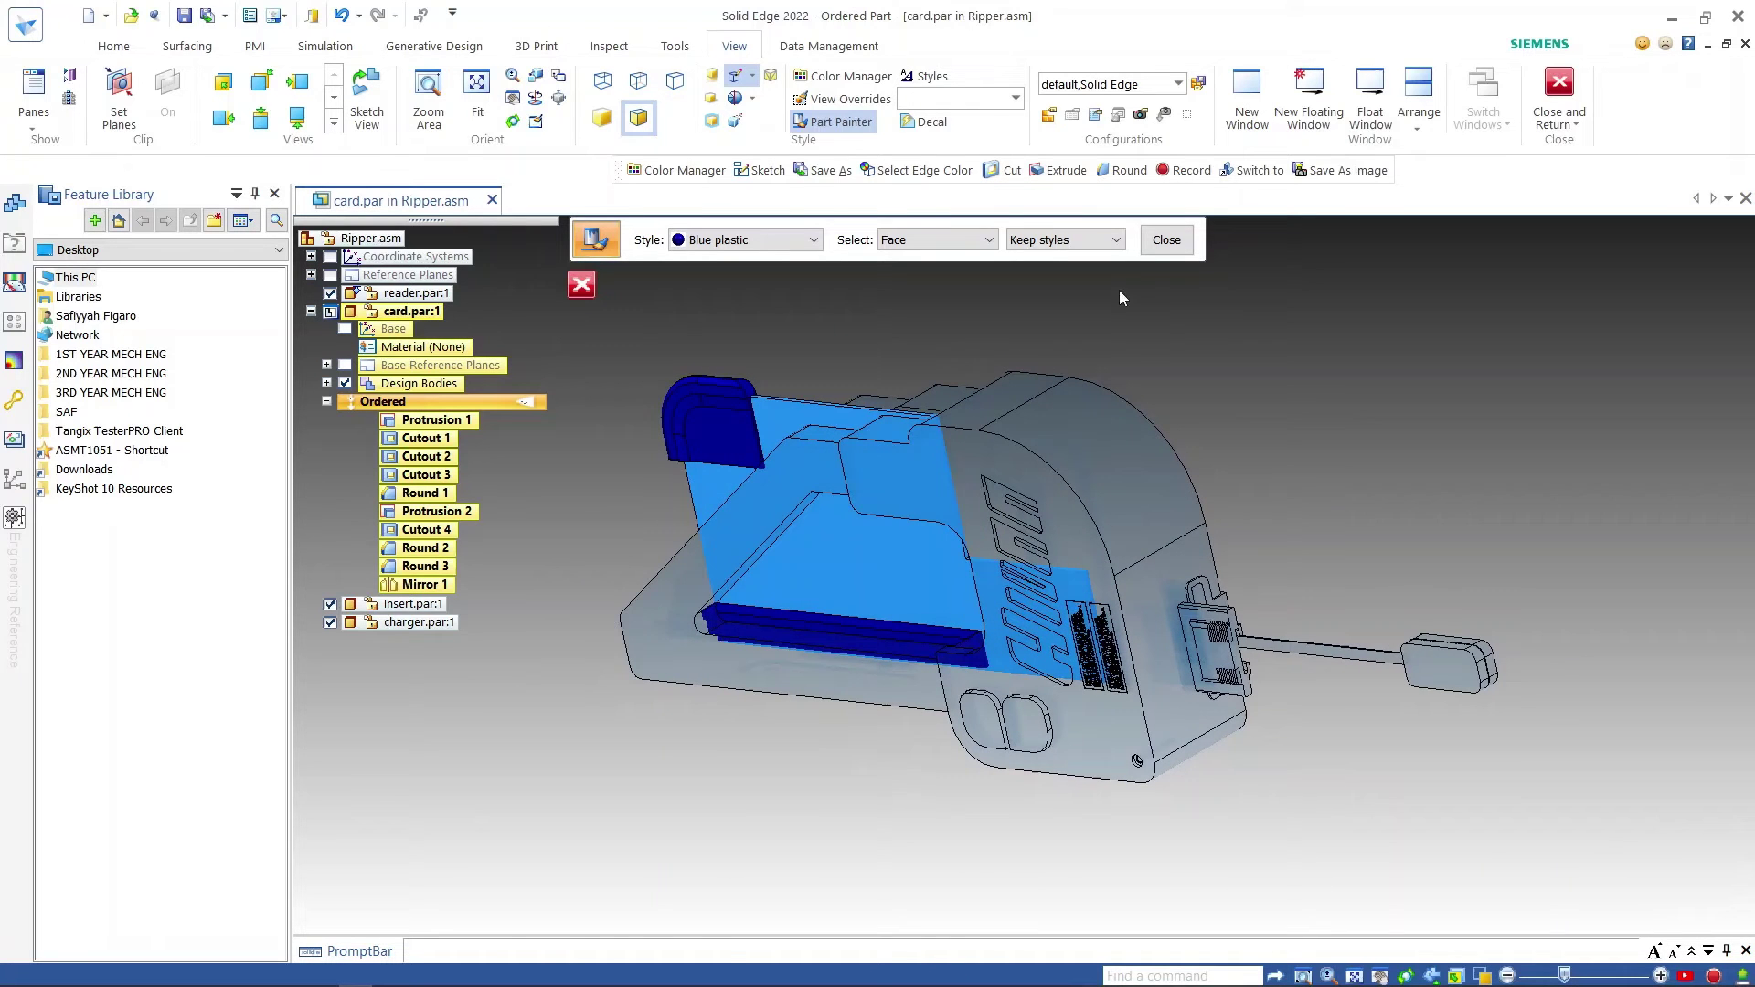
Step: End Part Painter and close the in-place card edit to return to the Ripper assembly
{"action": "left_click", "coordinate": [1166, 240]}
{"action": "right_click", "coordinate": [727, 315]}
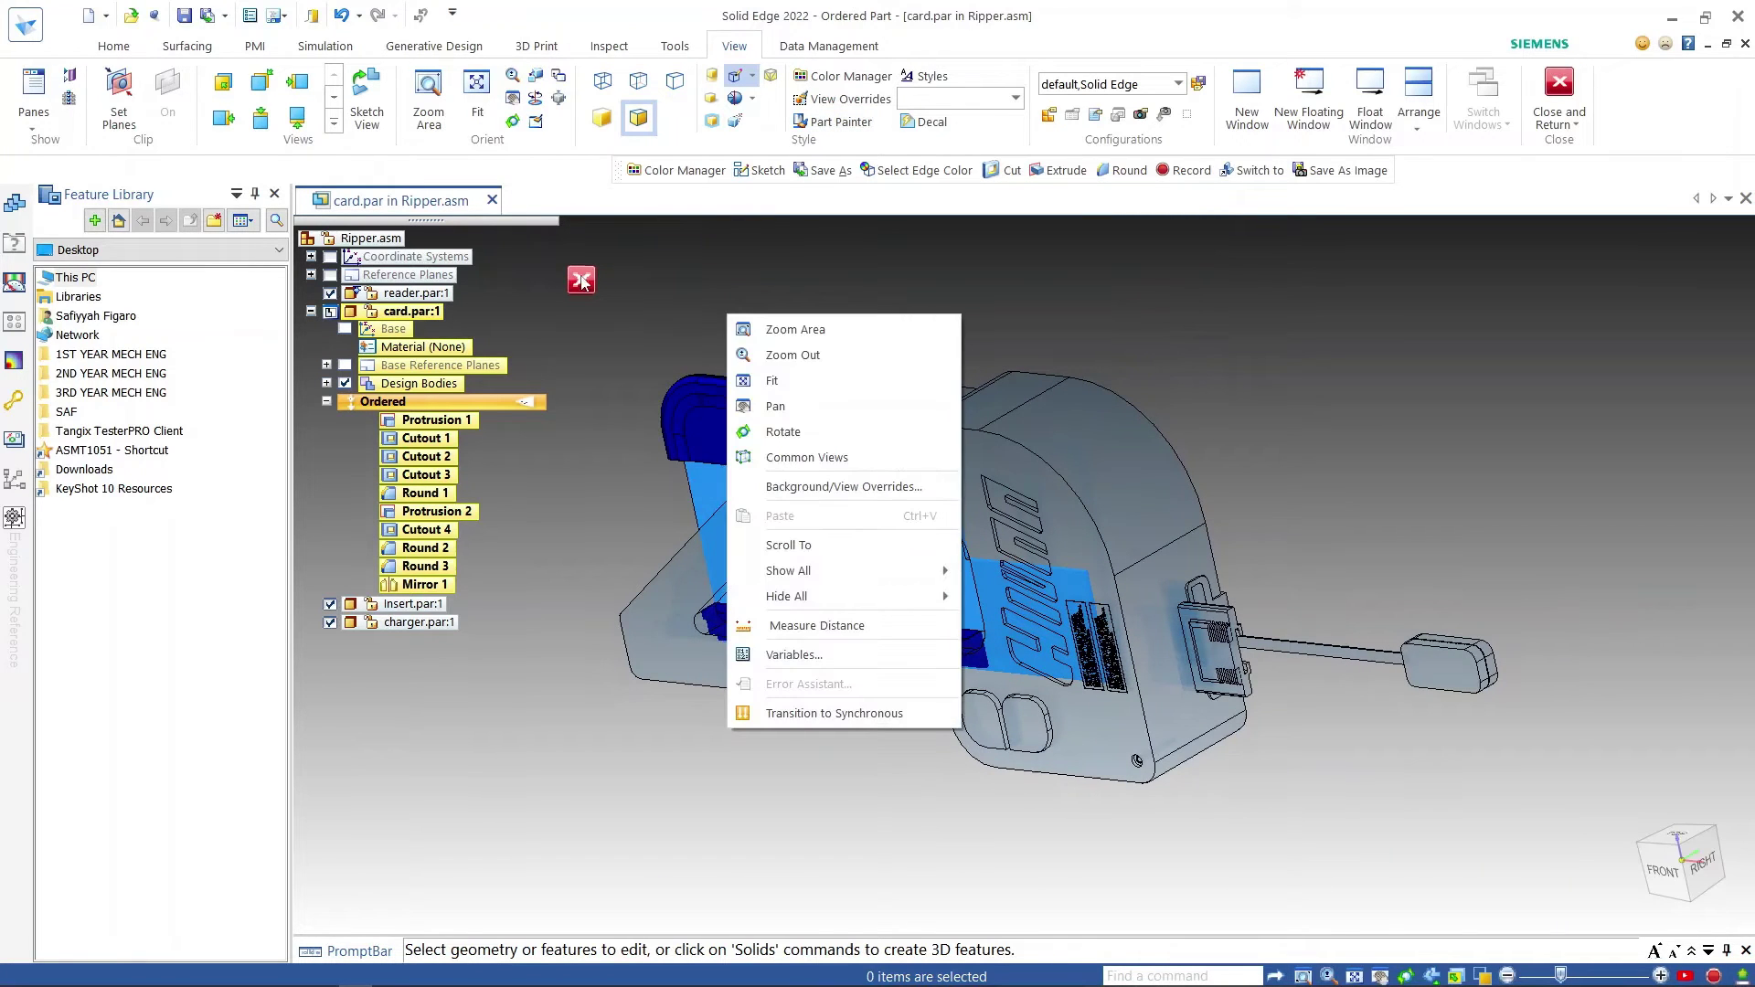
{"action": "left_click", "coordinate": [708, 319]}
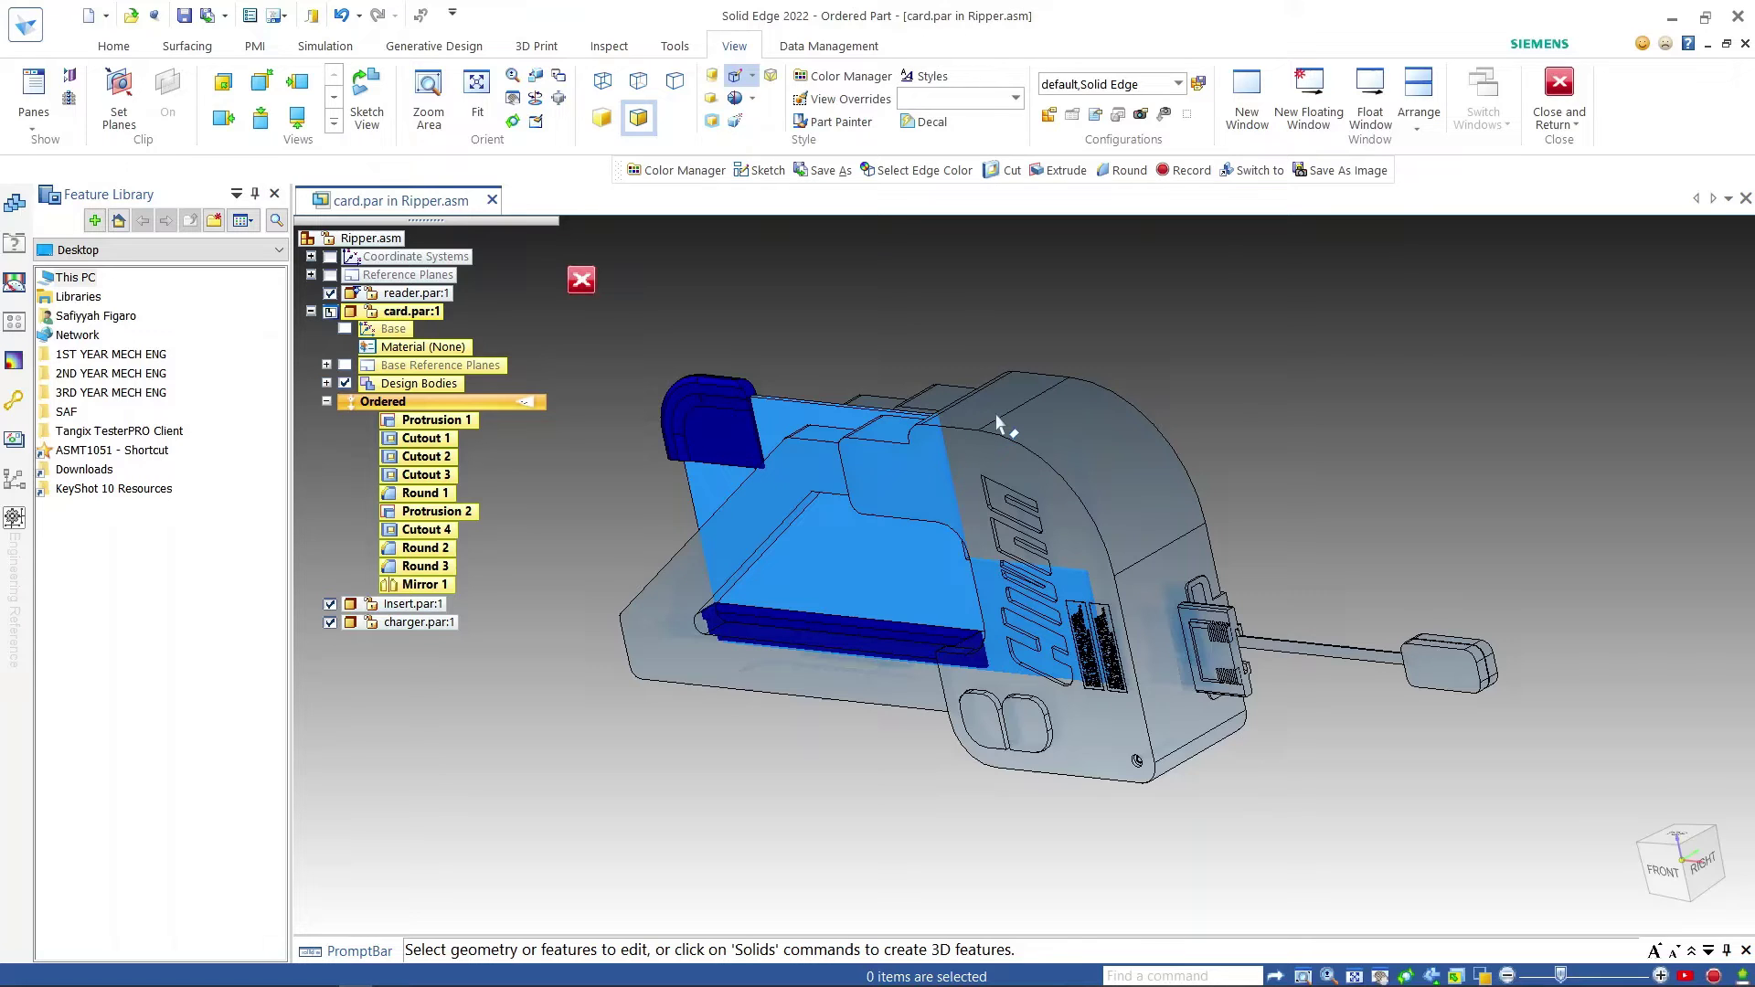
{"action": "left_click", "coordinate": [582, 279]}
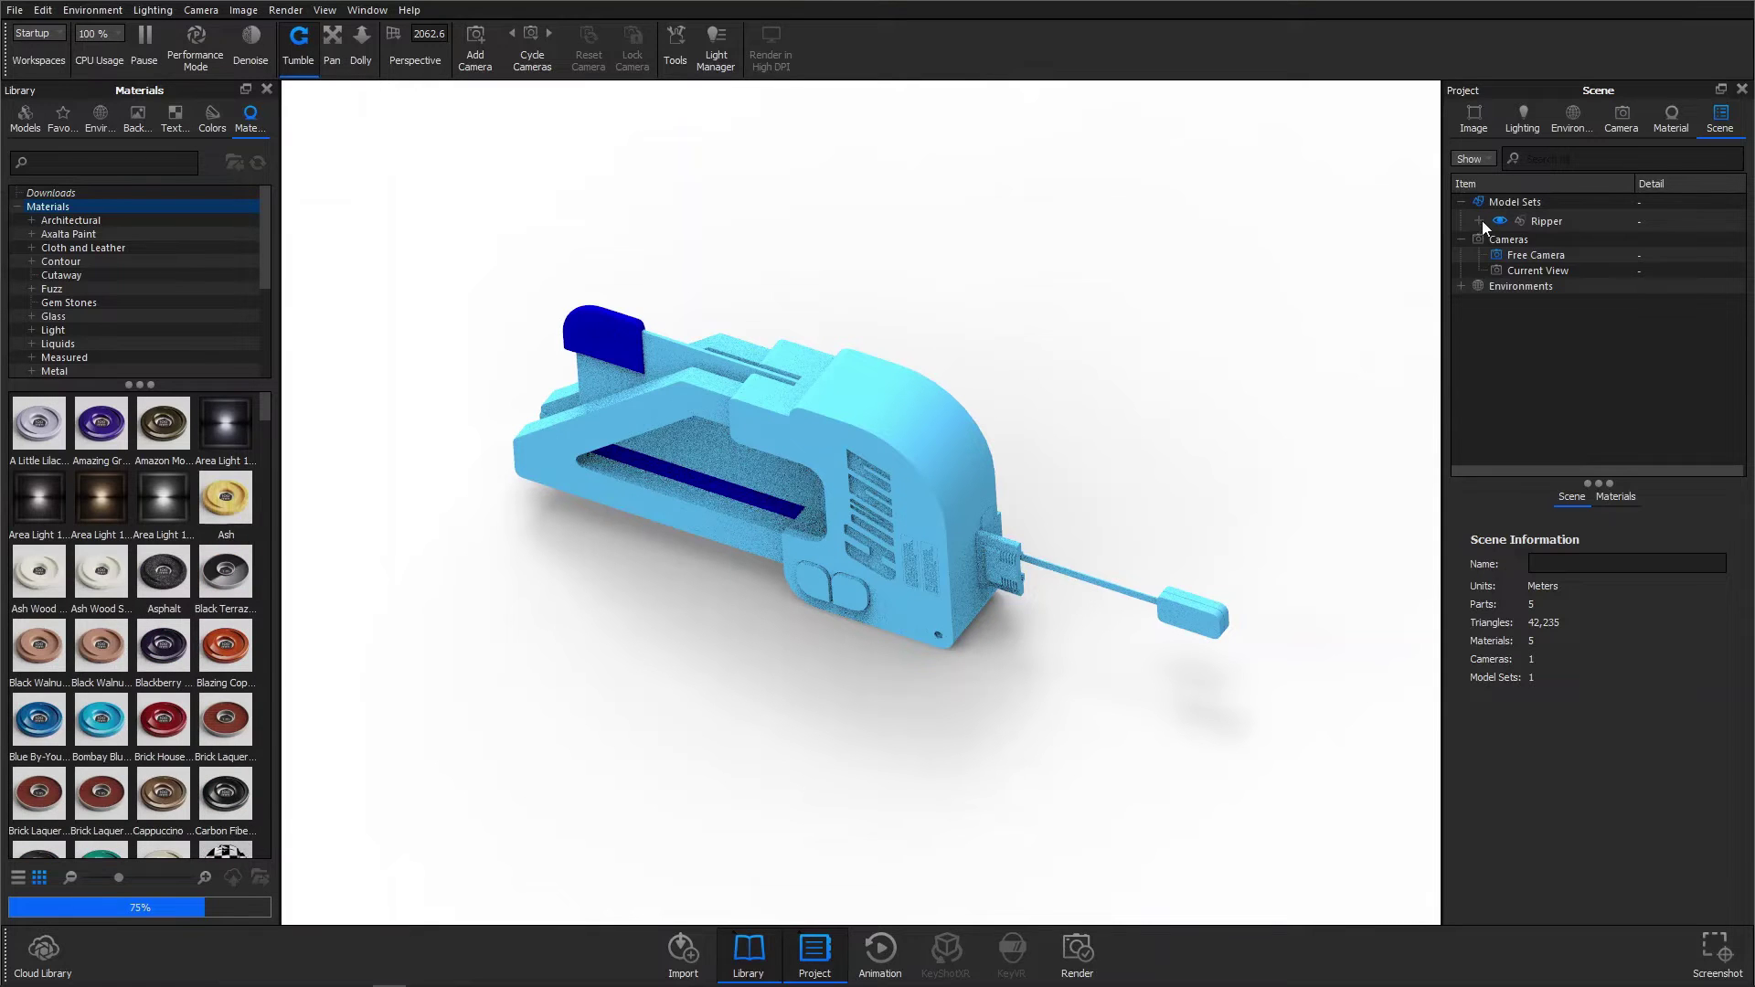
Step: Open the assembly in KeyShot and hide the reader, insert and charger parts so only the card is shown
{"action": "left_click", "coordinate": [1479, 221]}
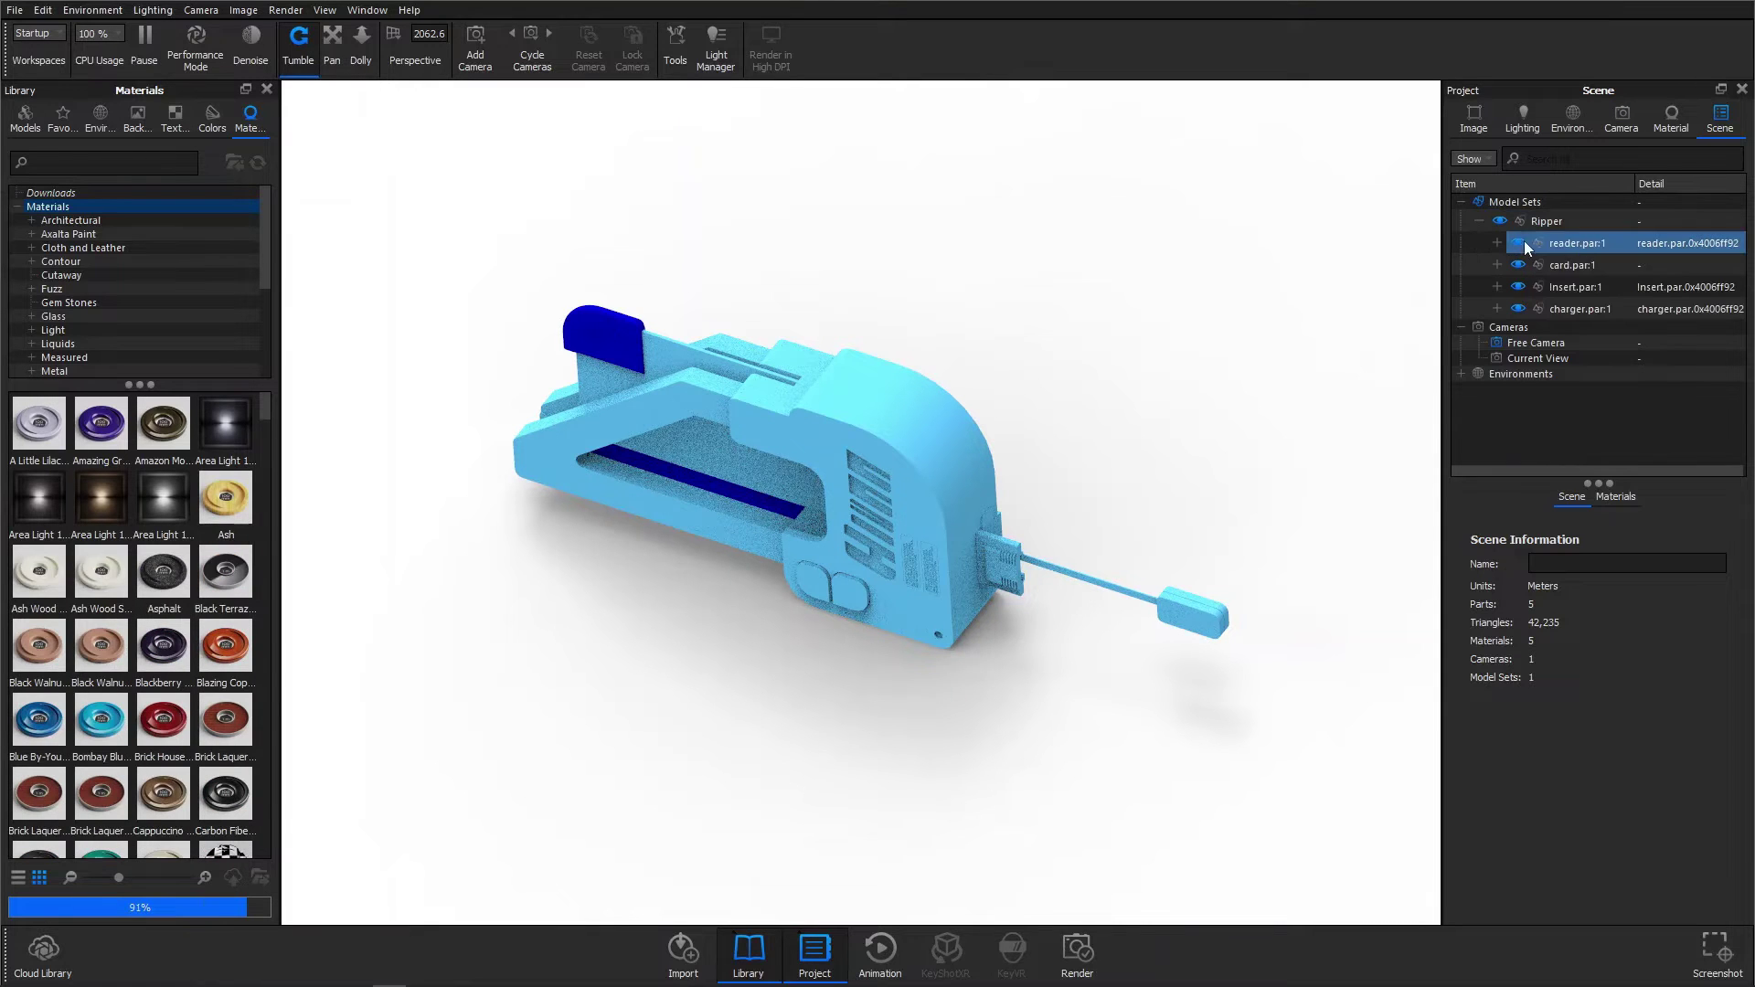
{"action": "left_click", "coordinate": [1517, 287]}
{"action": "left_click", "coordinate": [1517, 308]}
{"action": "left_click_drag", "start_coordinate": [560, 380], "coordinate": [820, 757]}
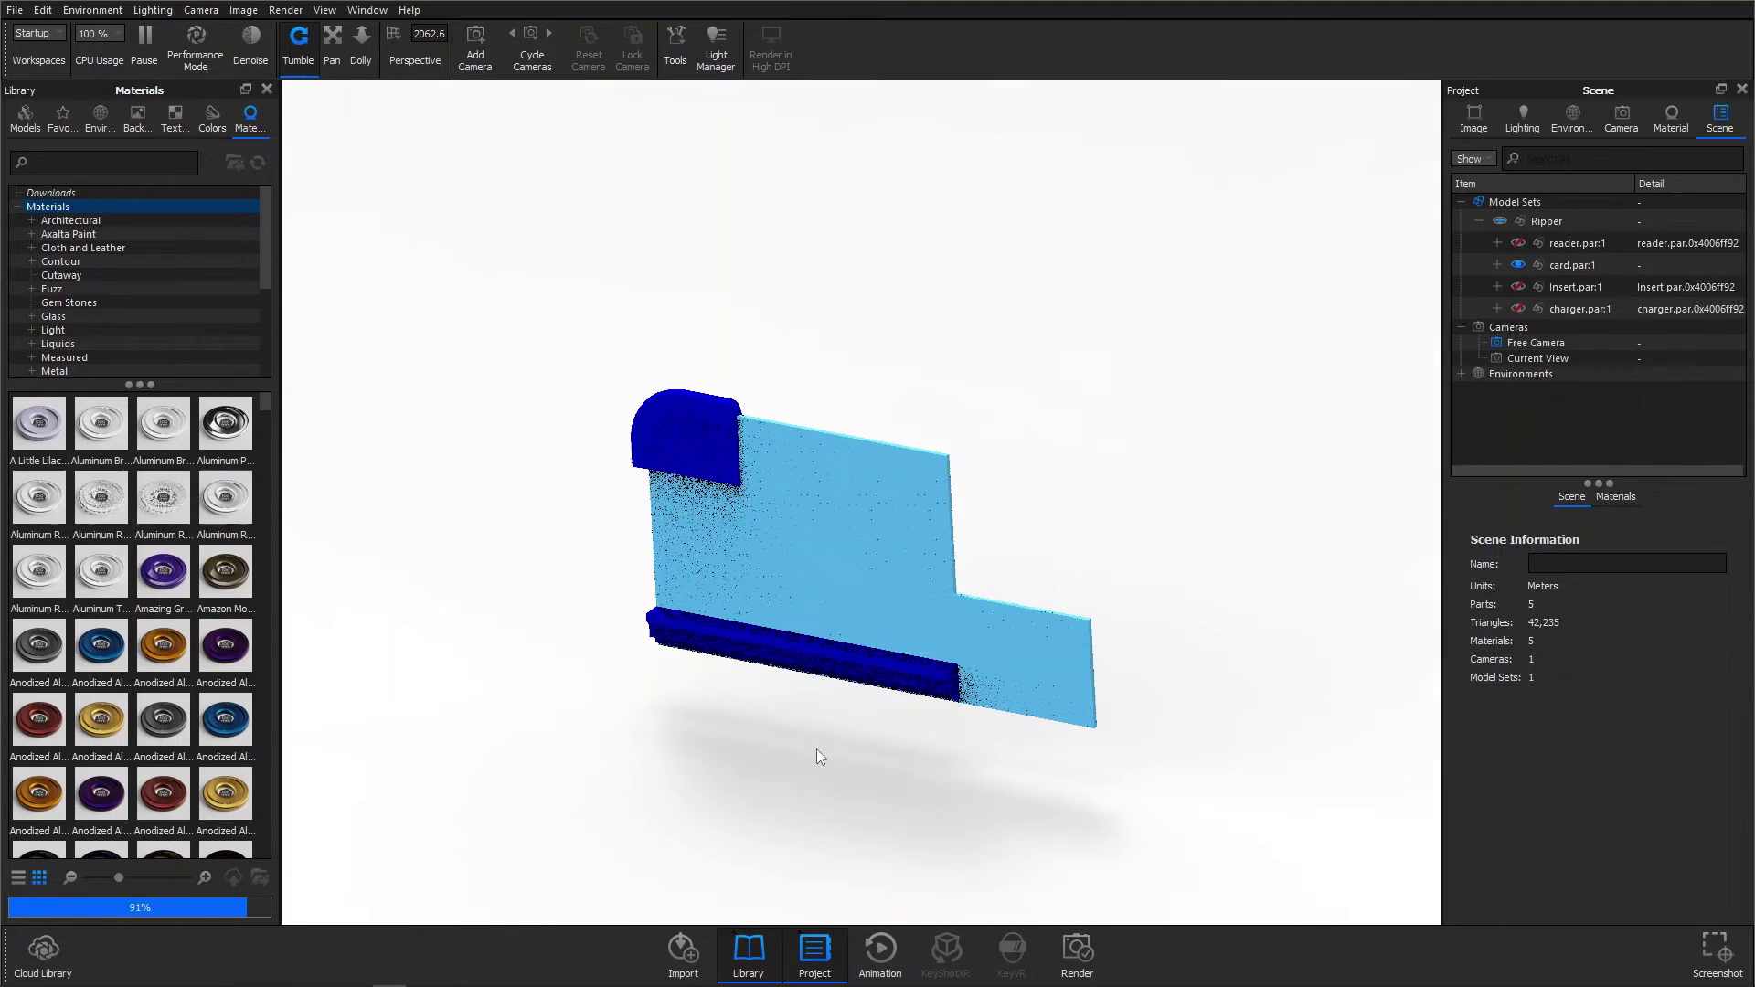
{"action": "scroll", "coordinate": [818, 752], "scroll_direction": "up", "scroll_amount": 3}
Step: Assign the Glass (Solid) Yellow #1 material to the card's flat plate
{"action": "left_click", "coordinate": [846, 600]}
{"action": "middle_click_drag", "start_coordinate": [847, 599], "coordinate": [848, 523]}
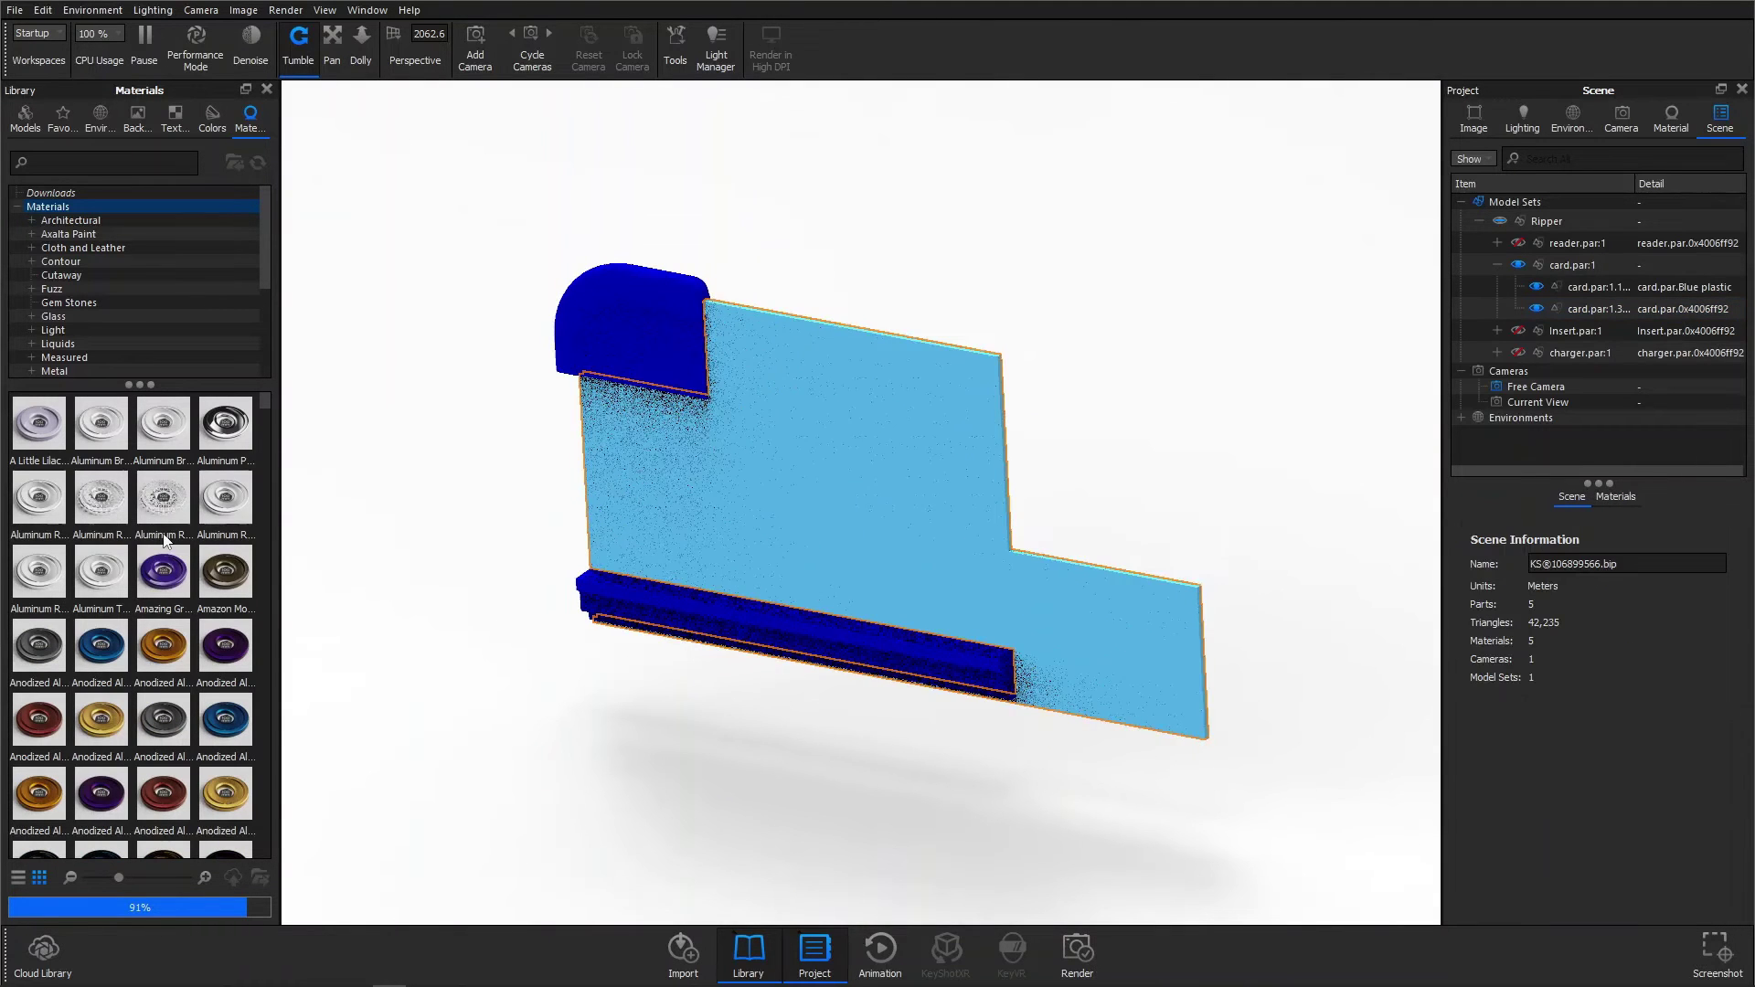
{"action": "scroll", "coordinate": [96, 329], "scroll_direction": "down", "scroll_amount": 2}
{"action": "left_click", "coordinate": [55, 370]}
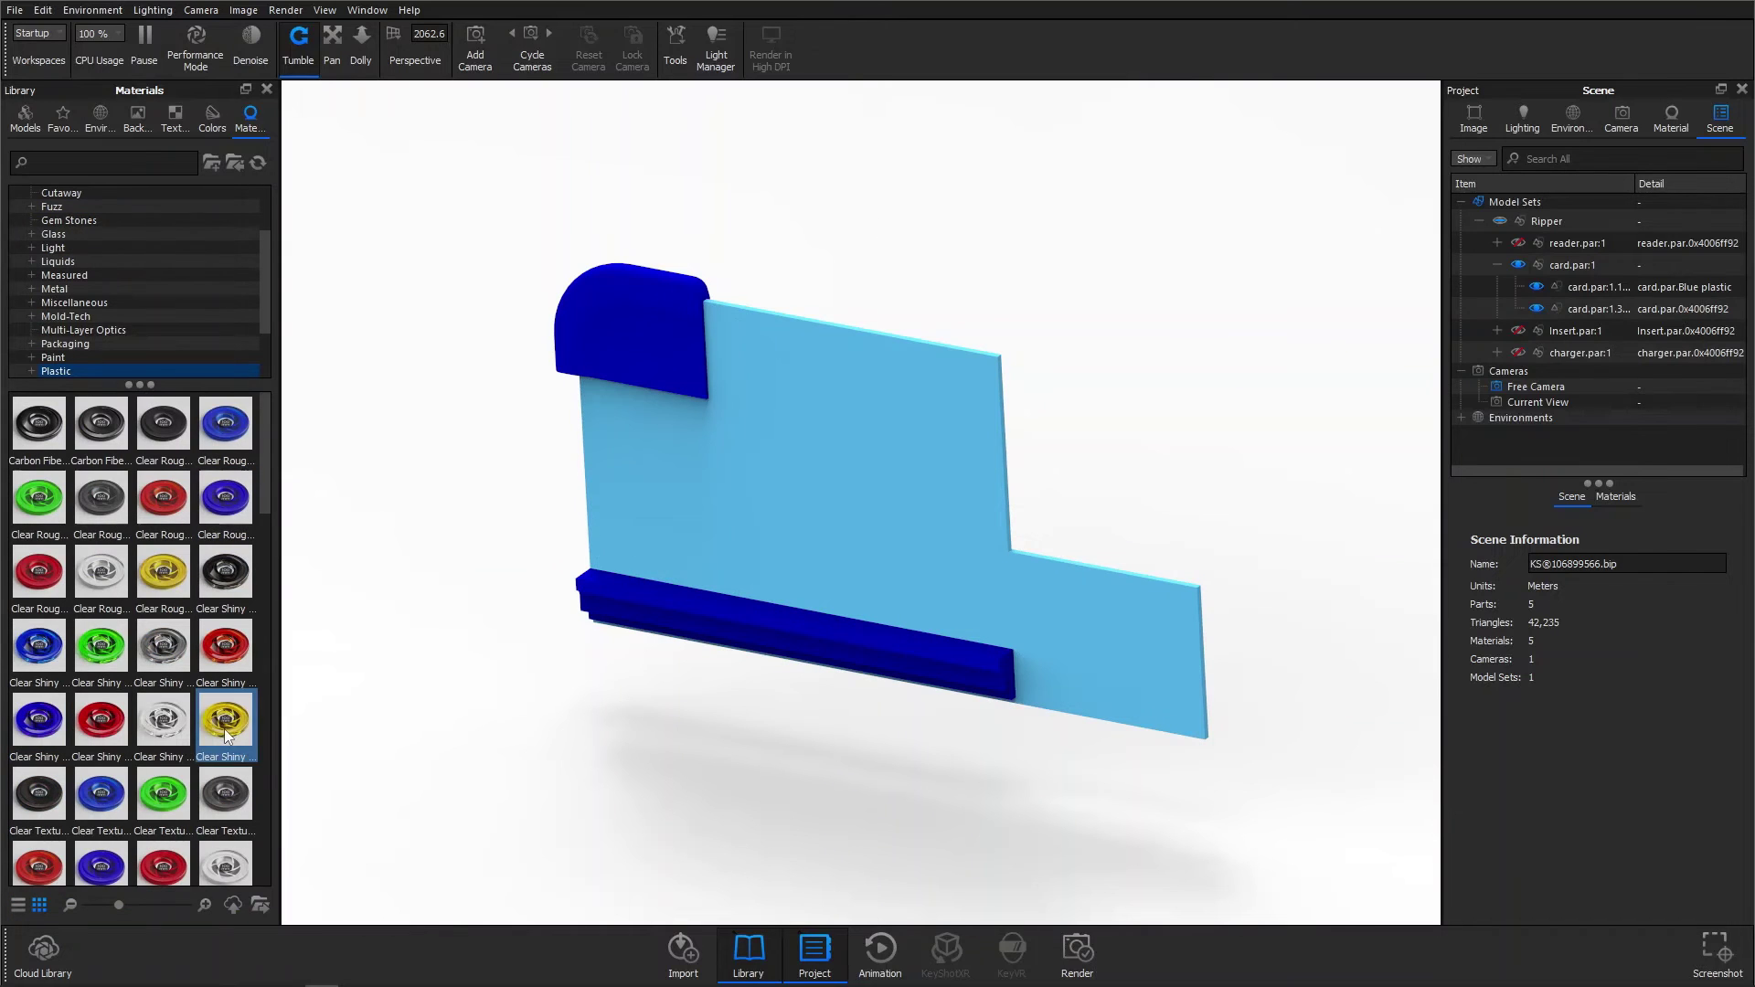
{"action": "left_click", "coordinate": [57, 235]}
{"action": "left_click_drag", "start_coordinate": [103, 512], "coordinate": [727, 736]}
{"action": "scroll", "coordinate": [909, 427], "scroll_direction": "up", "scroll_amount": 3}
Step: Assign the red Hard Shiny Plastic material to the card's blue grip and rail
{"action": "left_click", "coordinate": [64, 371]}
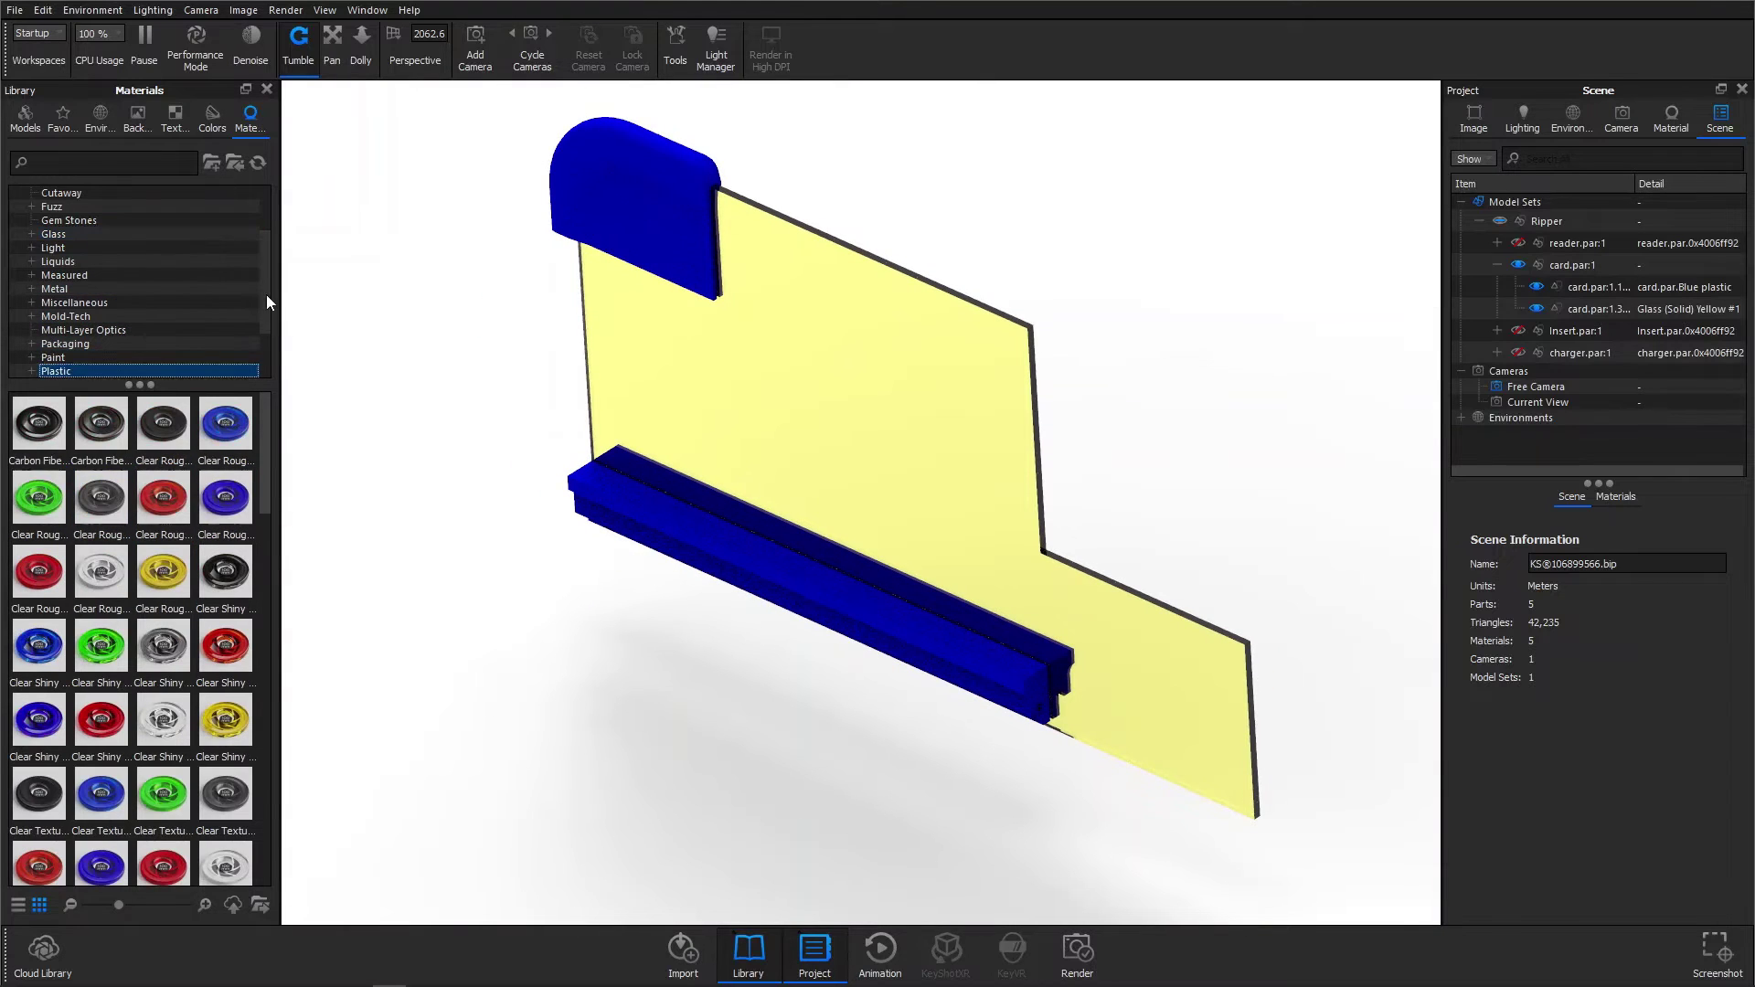
{"action": "left_click_drag", "start_coordinate": [263, 468], "coordinate": [265, 537]}
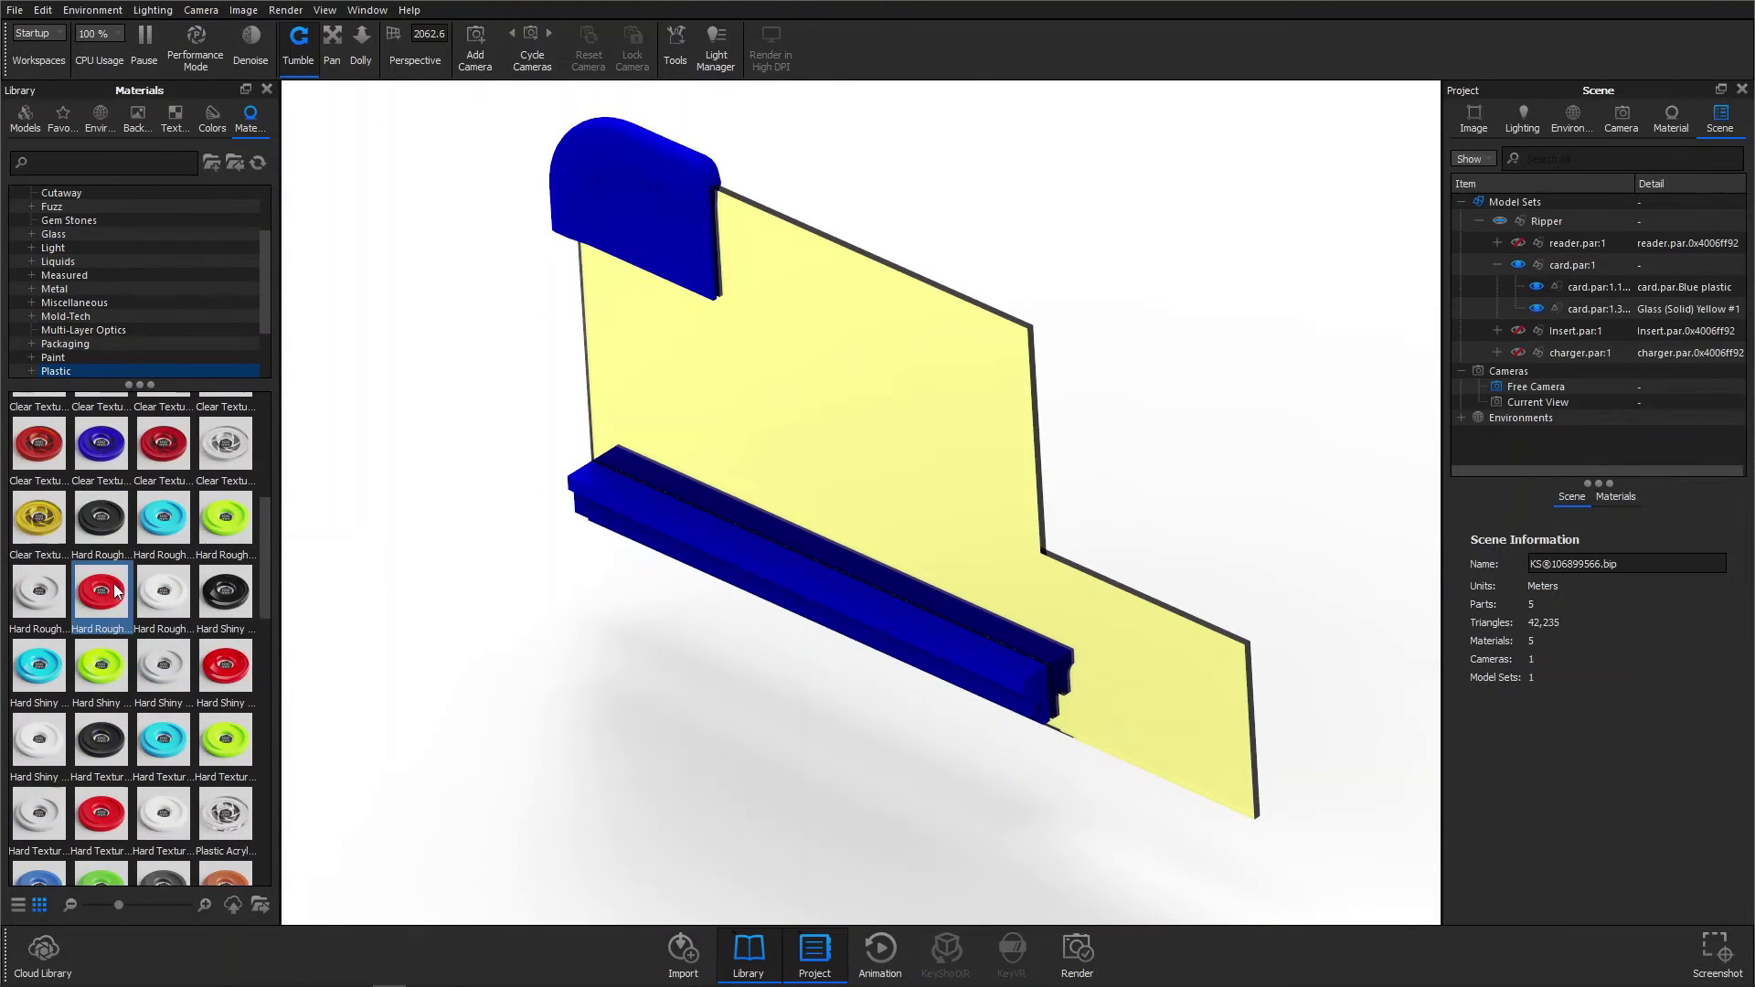
{"action": "mouse_move", "coordinate": [116, 593]}
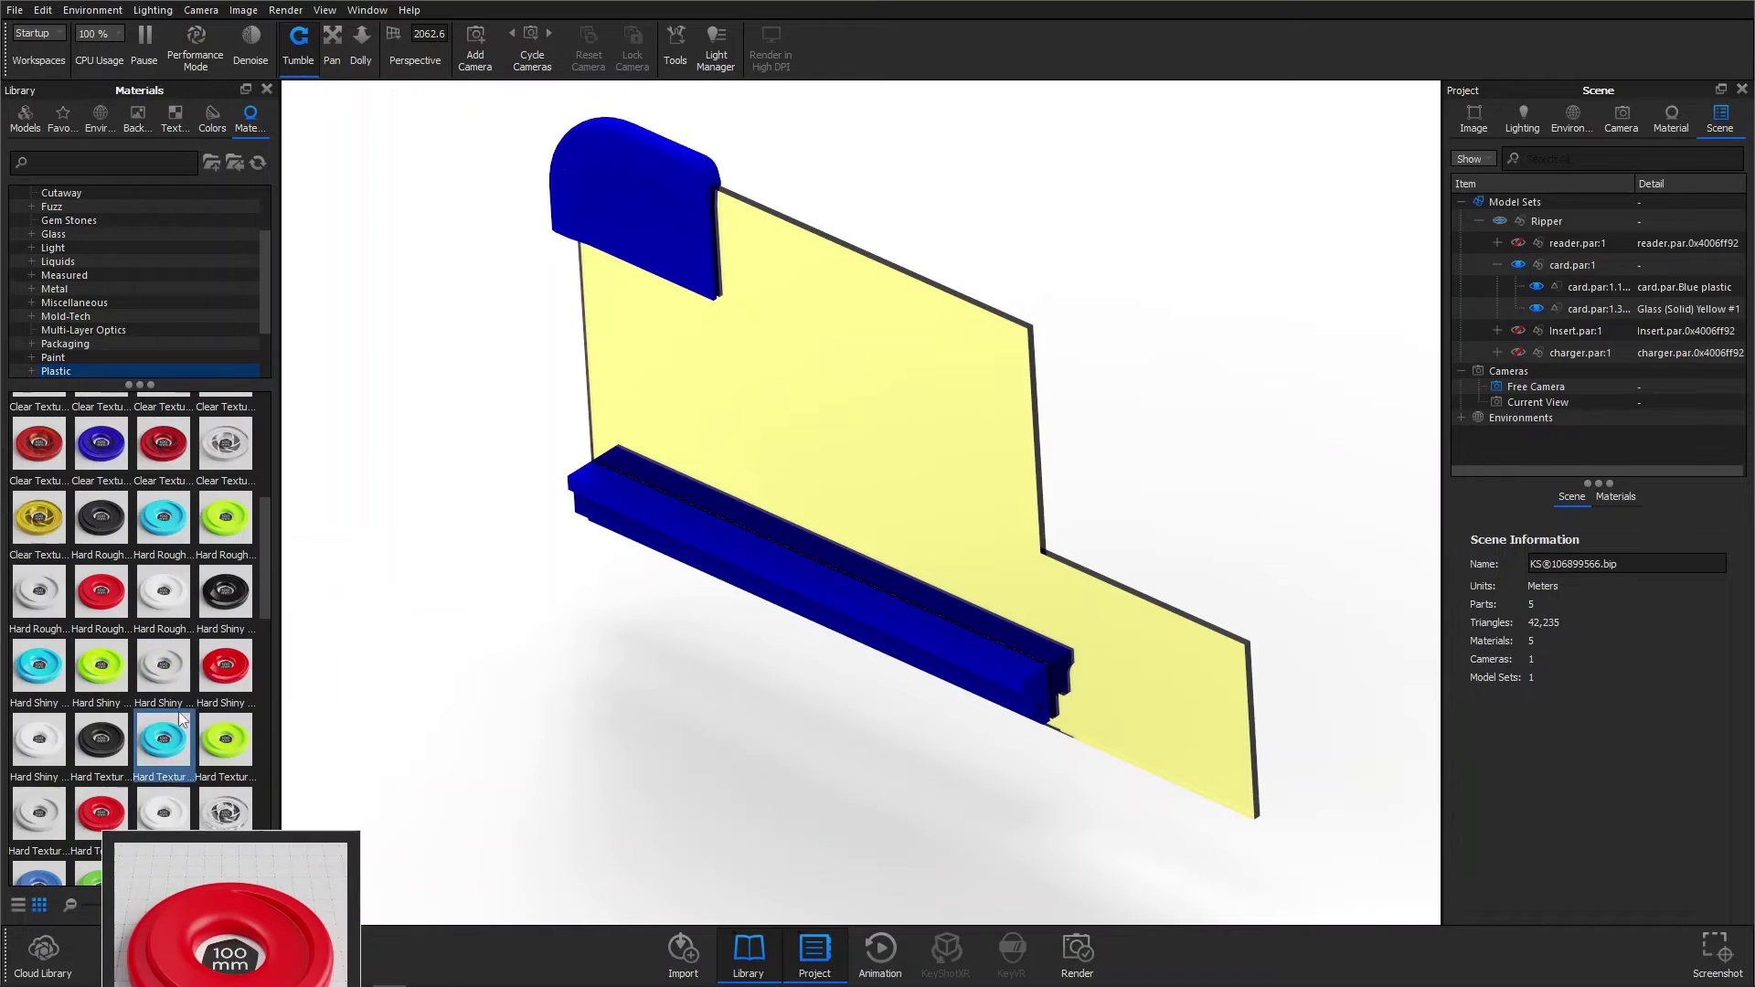
{"action": "mouse_move", "coordinate": [266, 525]}
{"action": "left_mouse_down"}
{"action": "mouse_move", "coordinate": [273, 422]}
{"action": "mouse_move", "coordinate": [267, 539]}
{"action": "left_mouse_up"}
{"action": "left_click_drag", "start_coordinate": [224, 614], "coordinate": [640, 176]}
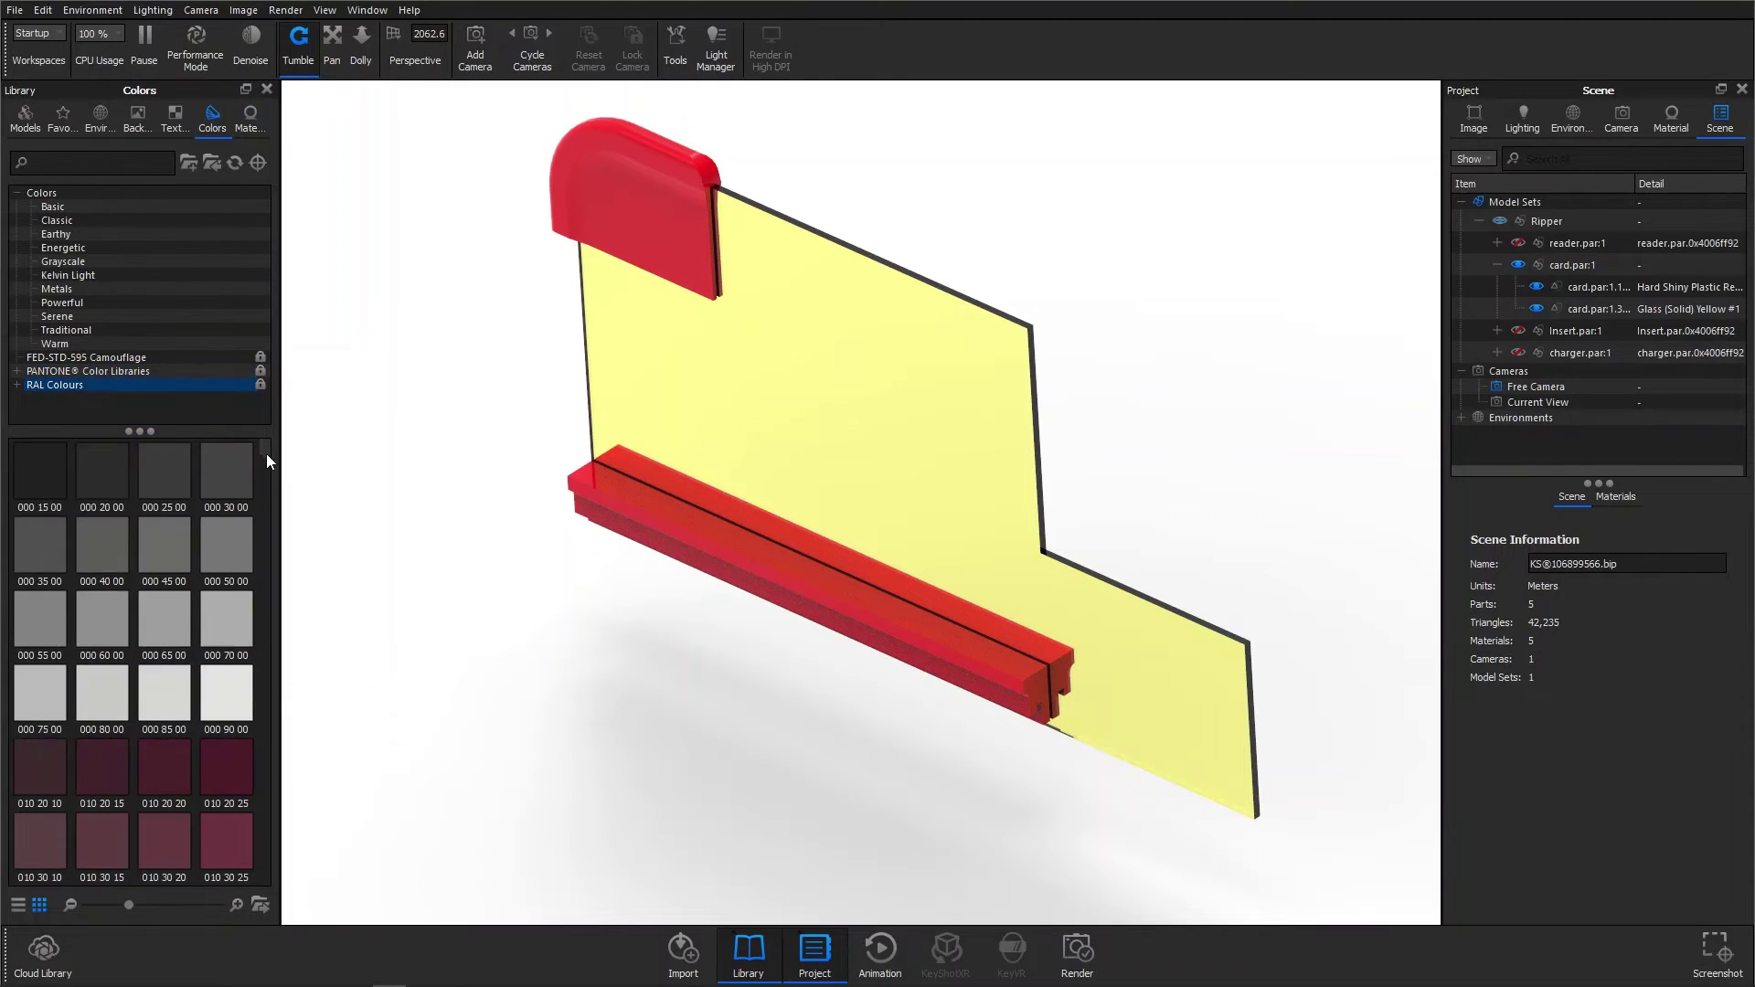
Step: Try a golden-yellow RAL colour on the card's grip and rail
{"action": "left_click_drag", "start_coordinate": [267, 479], "coordinate": [269, 509]}
{"action": "left_click_drag", "start_coordinate": [40, 631], "coordinate": [594, 247]}
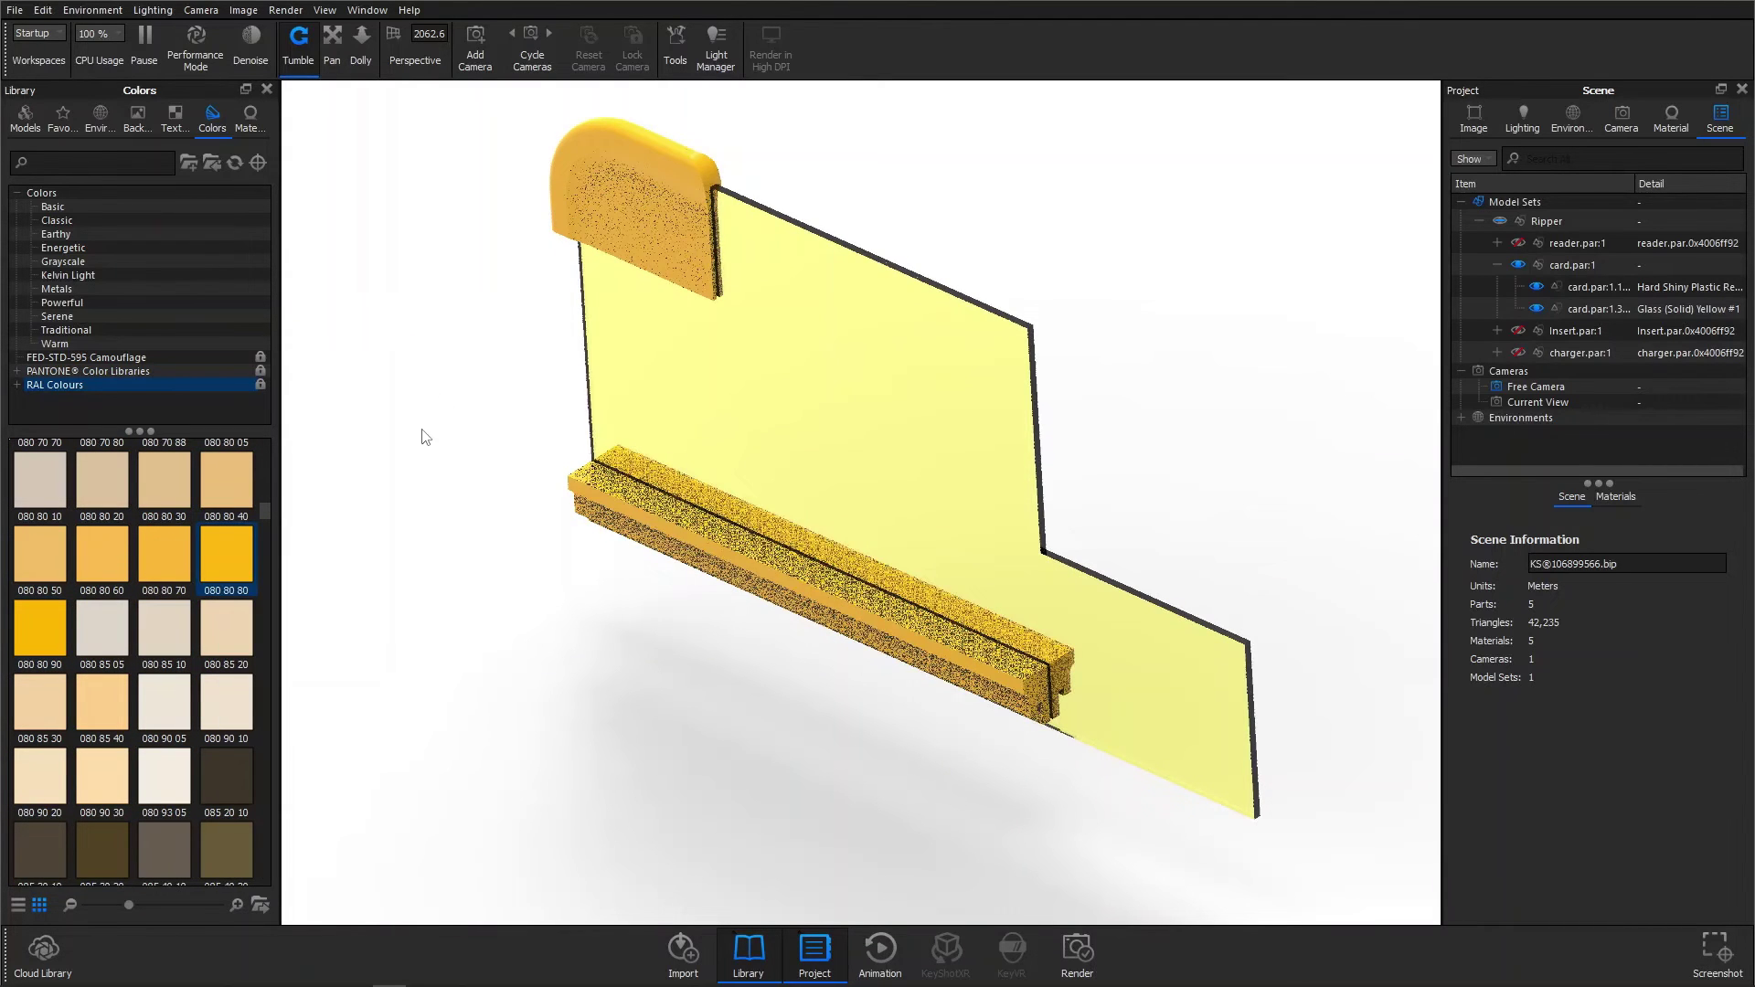
{"action": "left_click_drag", "start_coordinate": [264, 510], "coordinate": [640, 146]}
Step: Recolour the card's grip and rail with the bright yellow RAL colour 1026
{"action": "left_click_drag", "start_coordinate": [263, 522], "coordinate": [265, 556]}
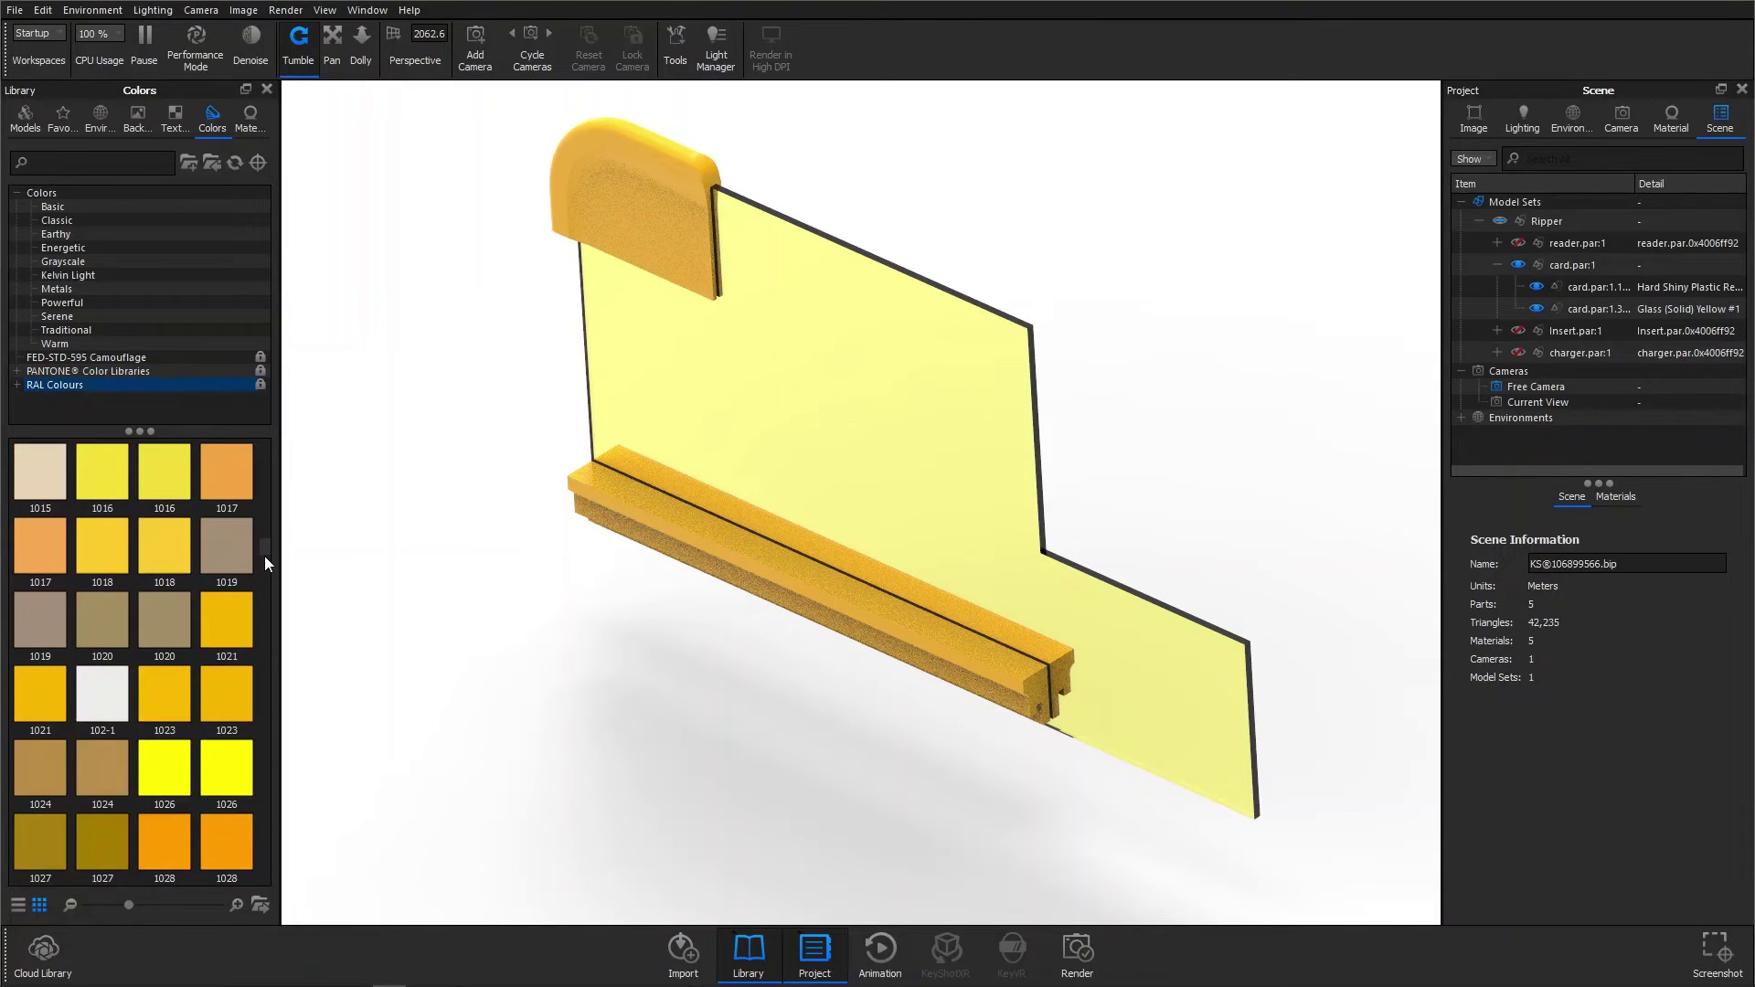
{"action": "left_click_drag", "start_coordinate": [165, 768], "coordinate": [587, 266]}
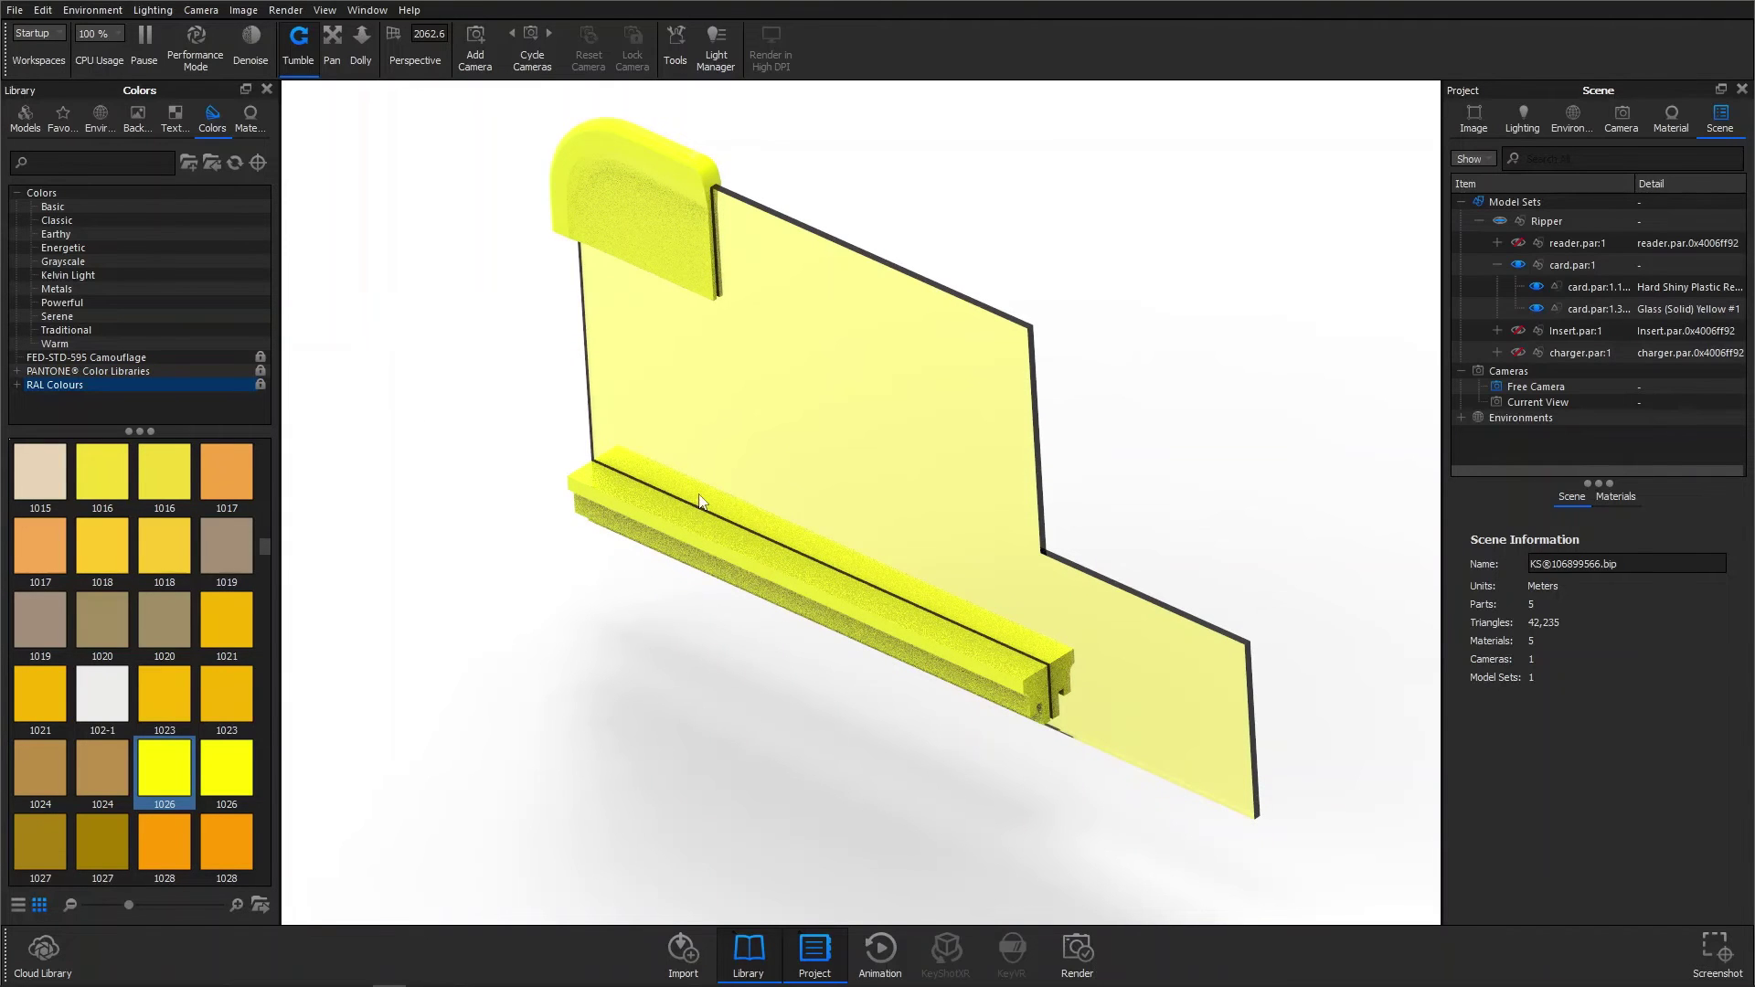
{"action": "left_click_drag", "start_coordinate": [699, 501], "coordinate": [859, 372]}
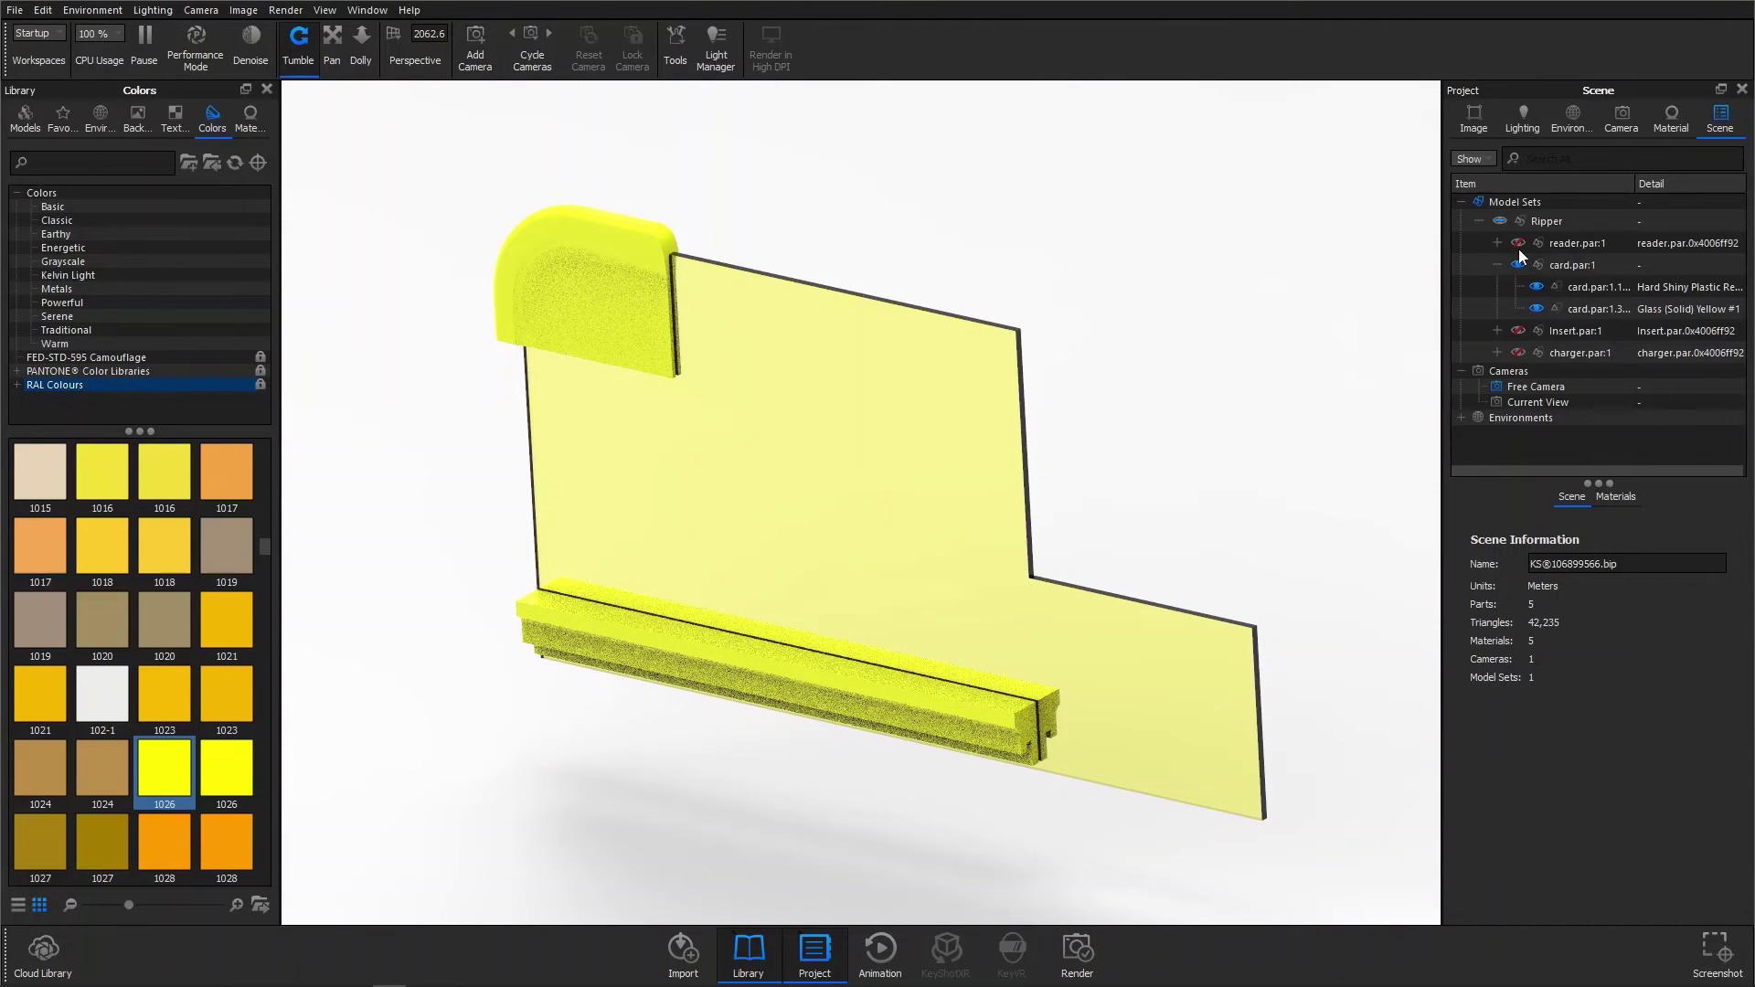
Step: Inspect the whole recoloured card and preview its yellow glass body in the scene tree
{"action": "scroll", "coordinate": [701, 524], "scroll_direction": "up", "scroll_amount": 2}
{"action": "scroll", "coordinate": [576, 540], "scroll_direction": "down", "scroll_amount": 7}
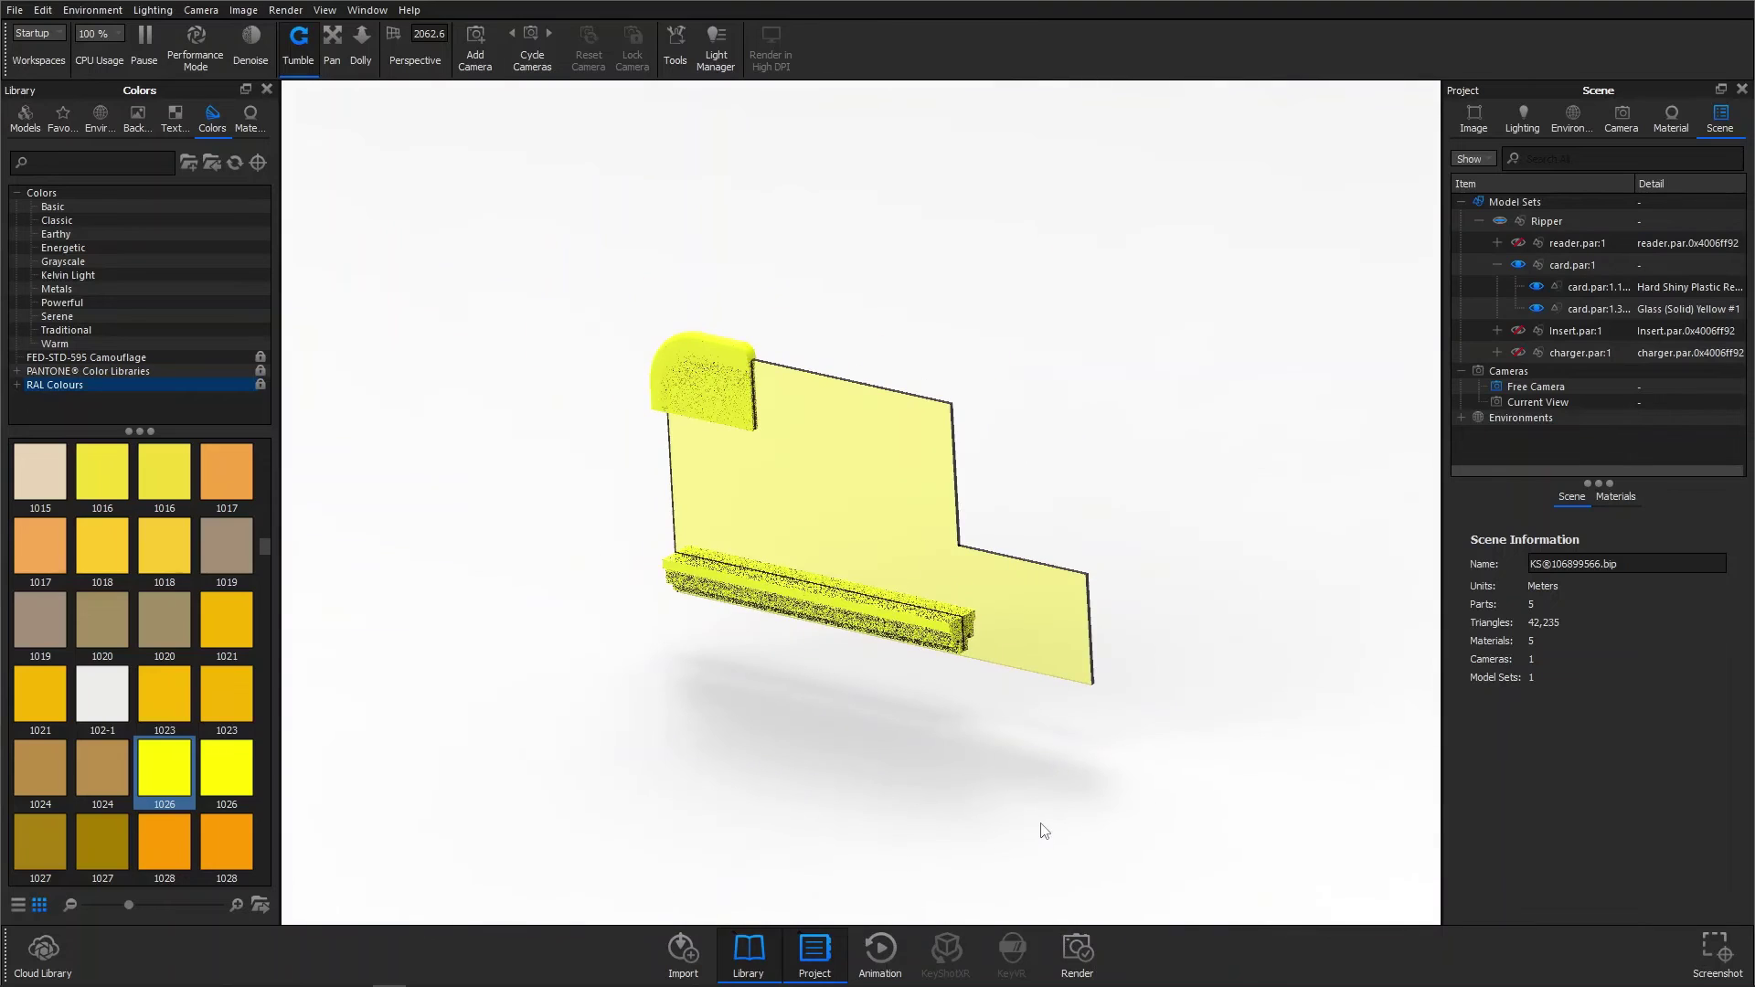
{"action": "key", "text": "h"}
{"action": "key", "text": "h"}
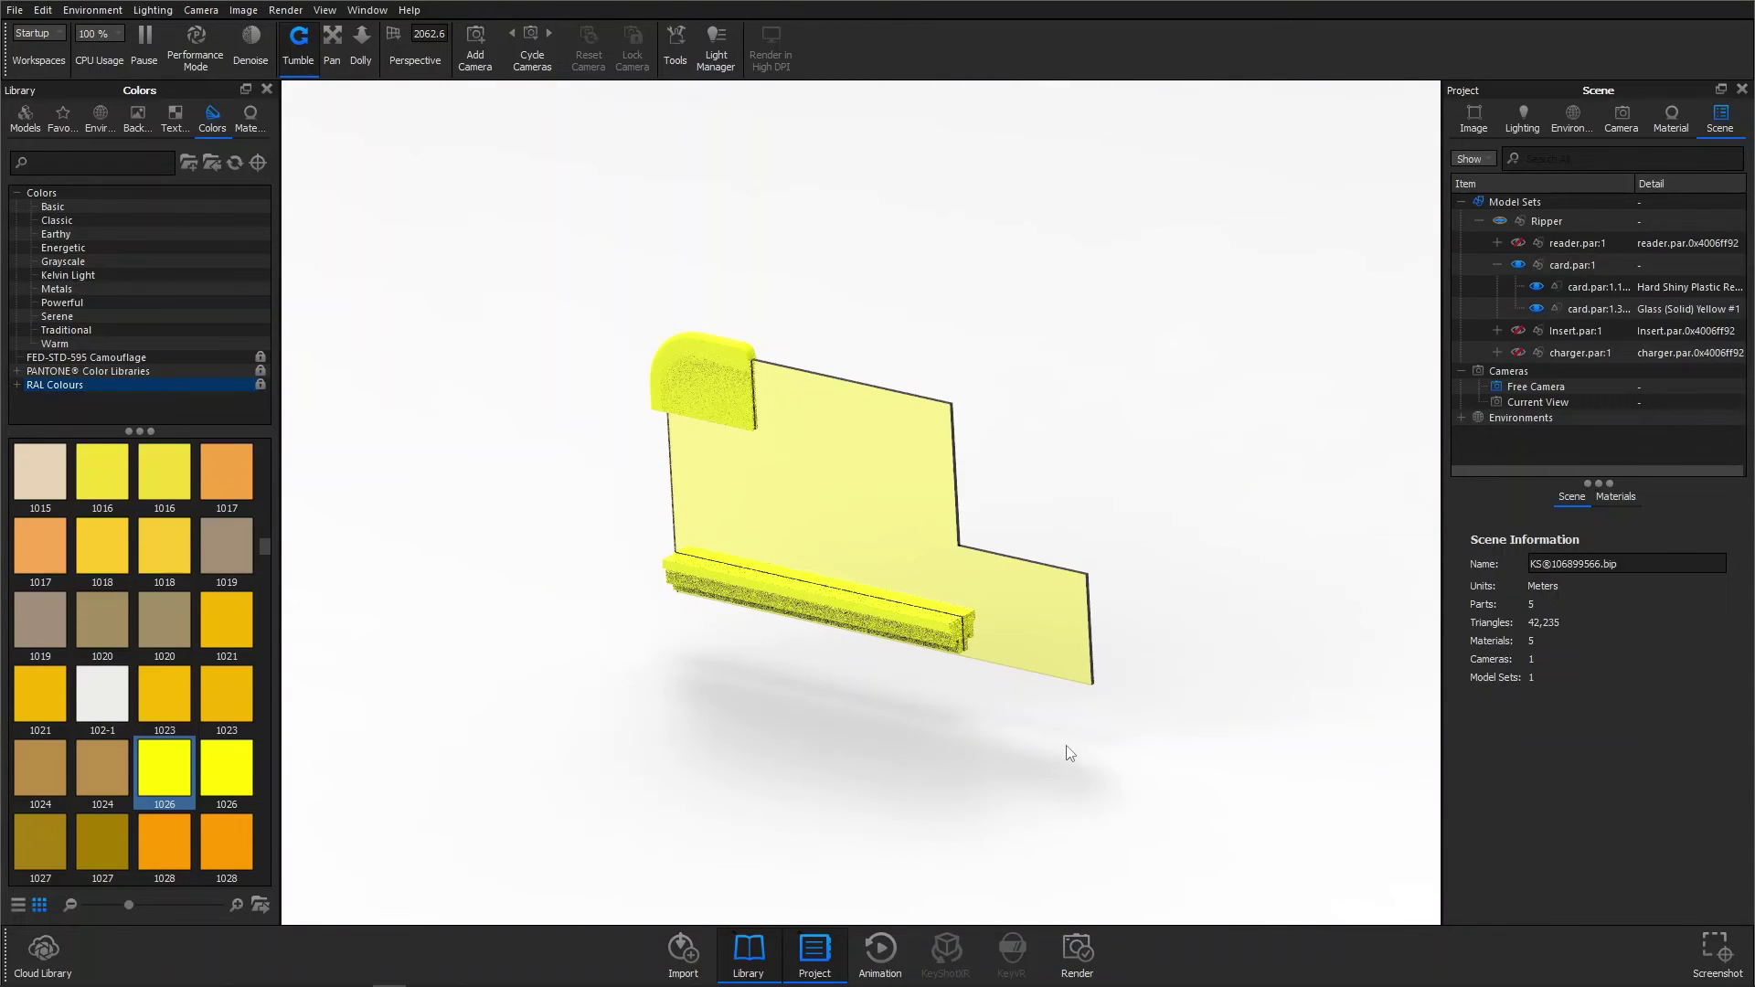
{"action": "left_click_drag", "start_coordinate": [939, 766], "coordinate": [879, 689]}
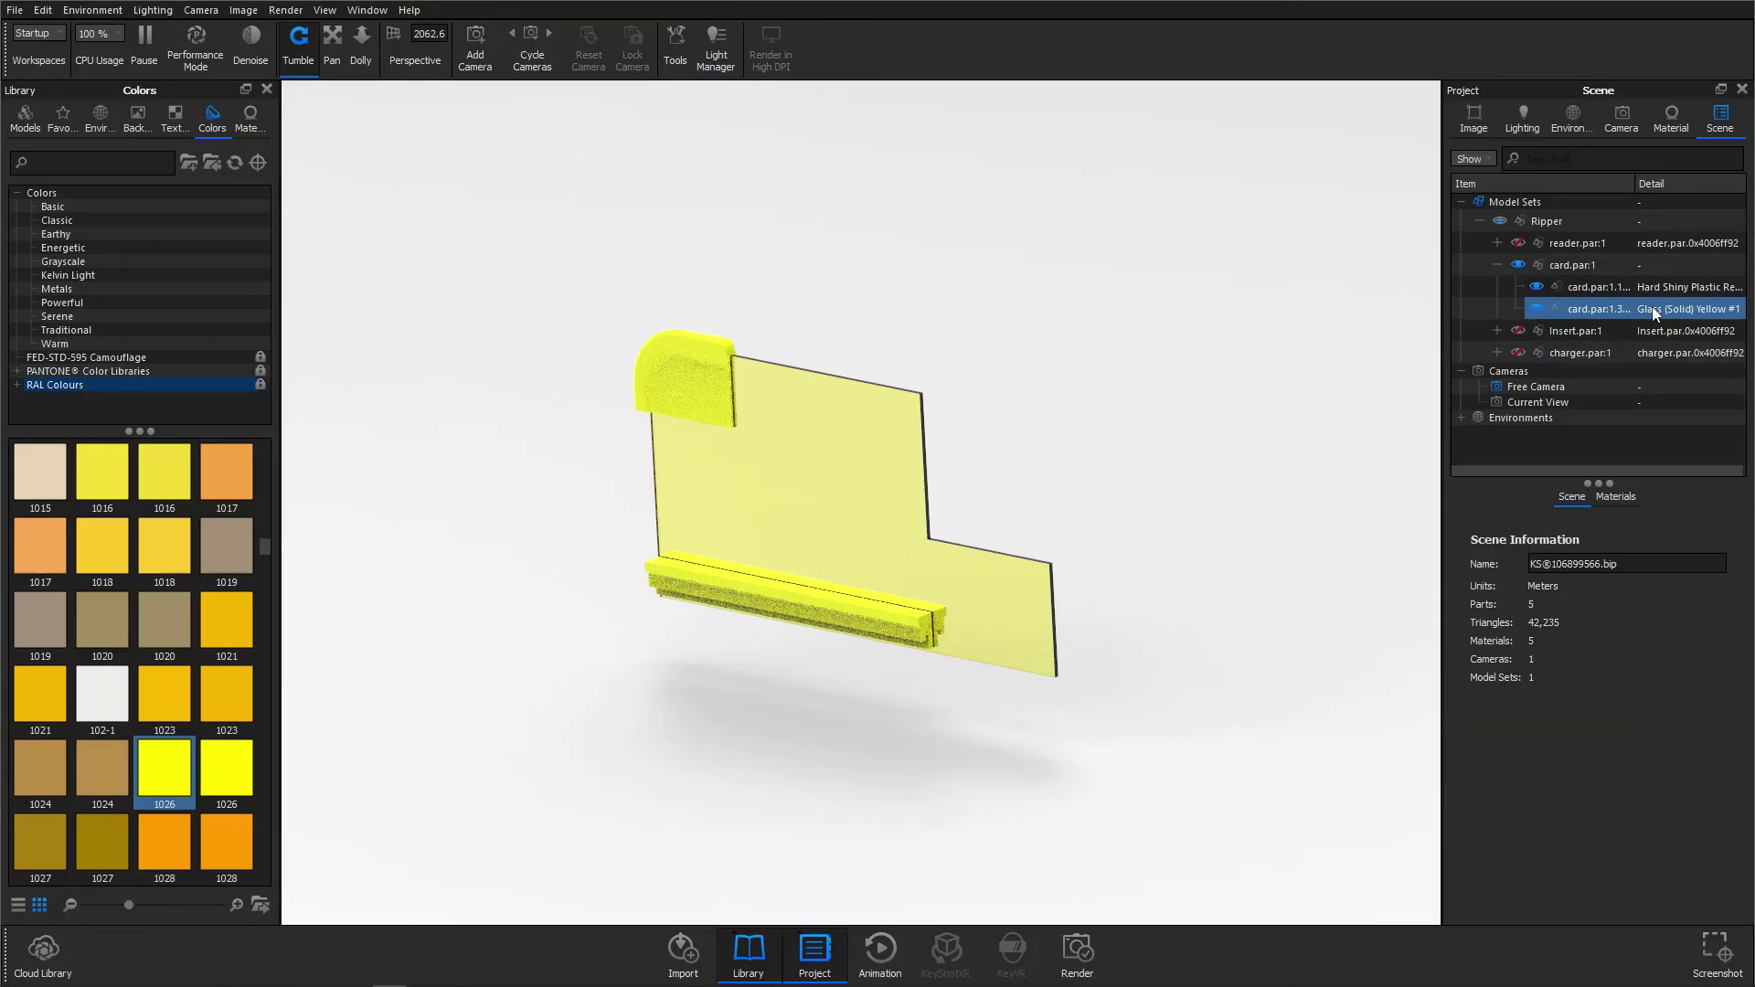
{"action": "mouse_move", "coordinate": [1652, 305]}
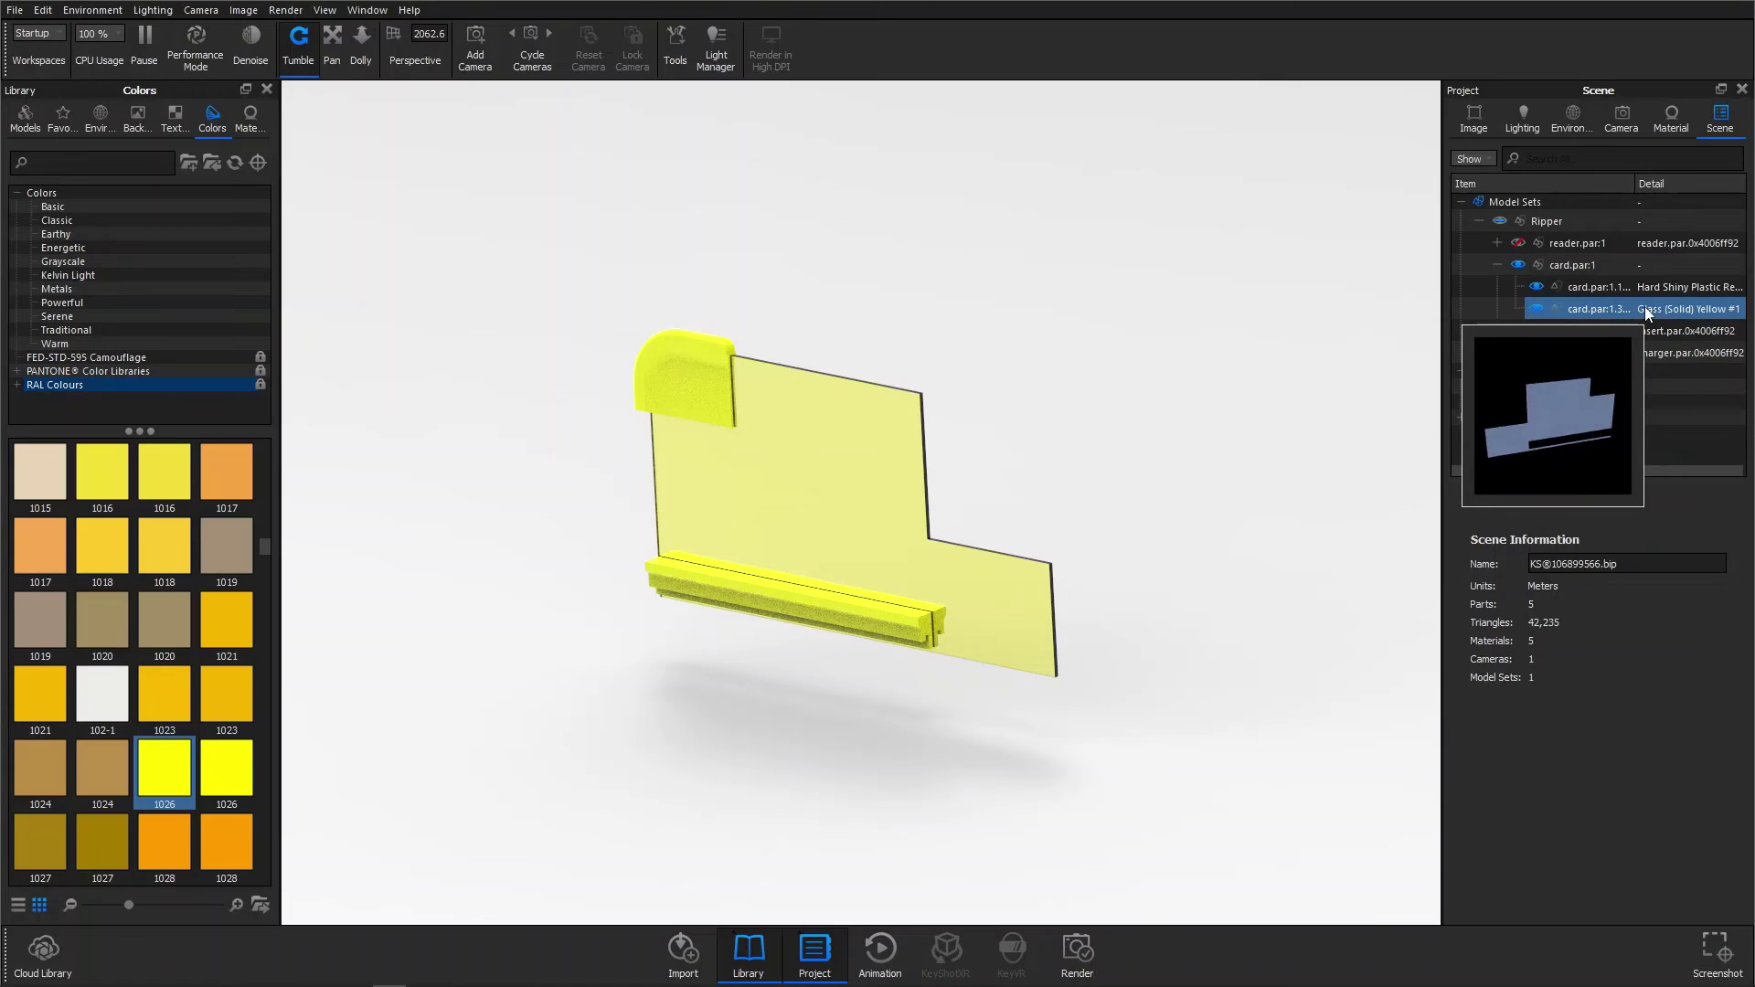
Step: Collapse the card's parts, expand the insert in the scene tree and preview its body
{"action": "left_click", "coordinate": [1497, 264]}
{"action": "left_click", "coordinate": [1496, 286]}
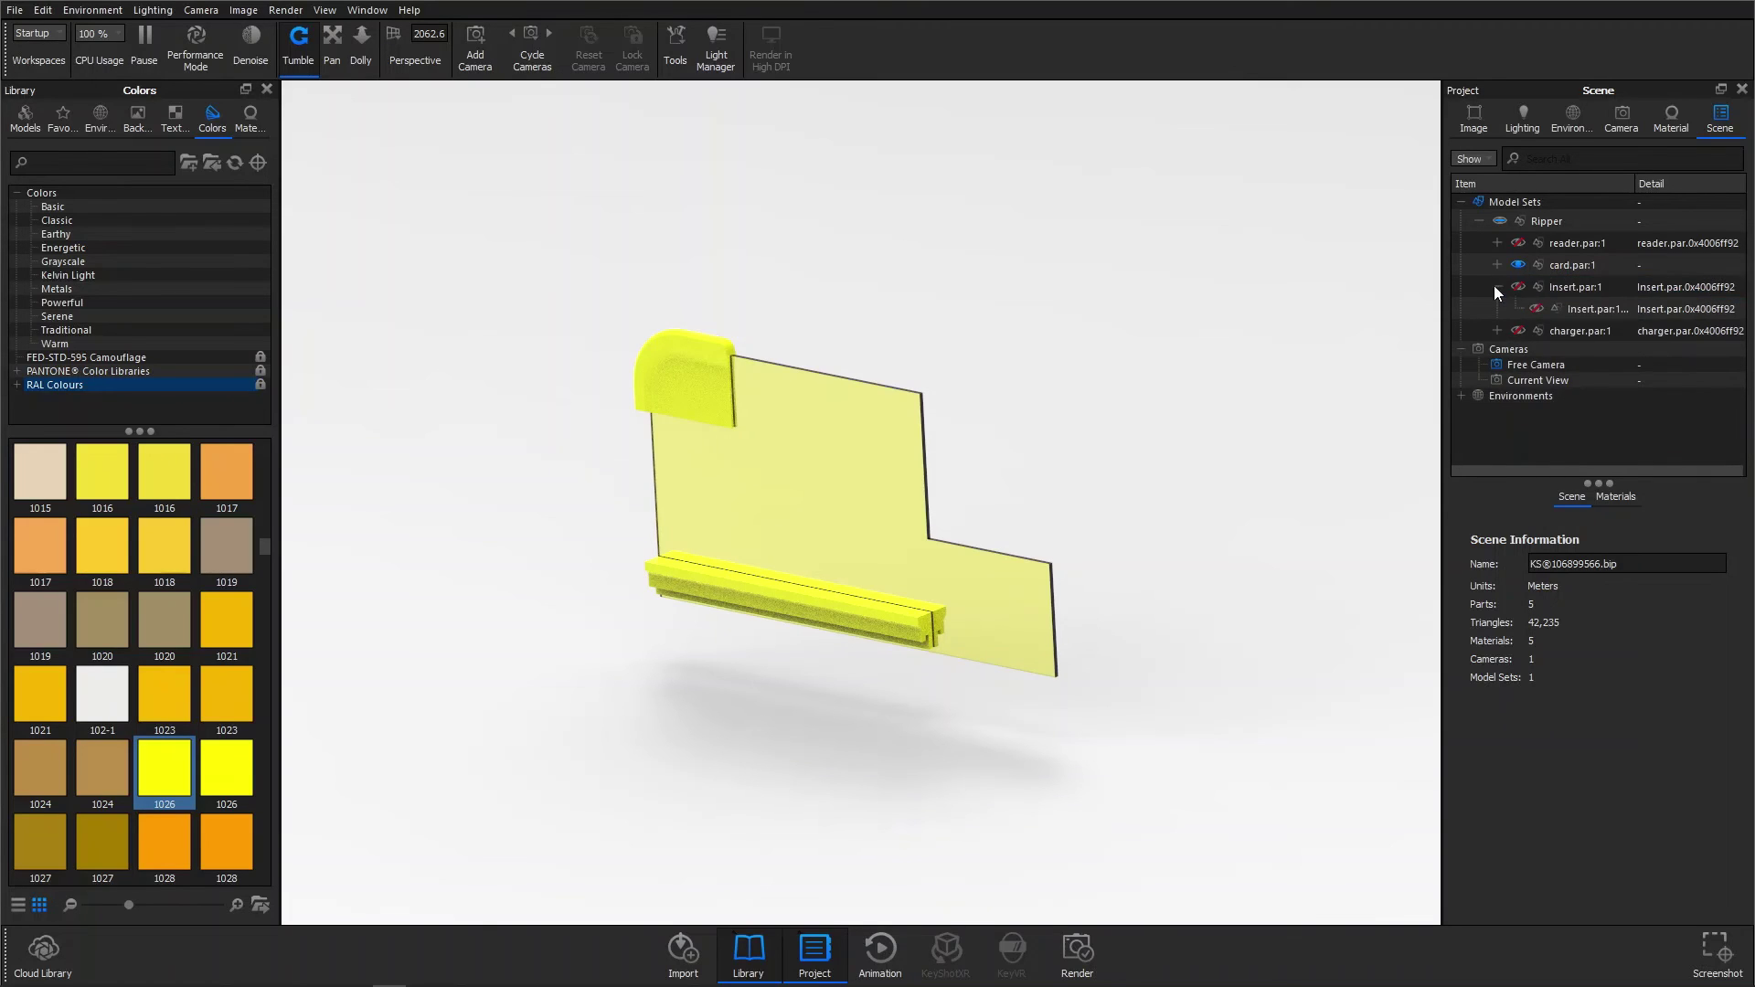
{"action": "mouse_move", "coordinate": [1583, 311]}
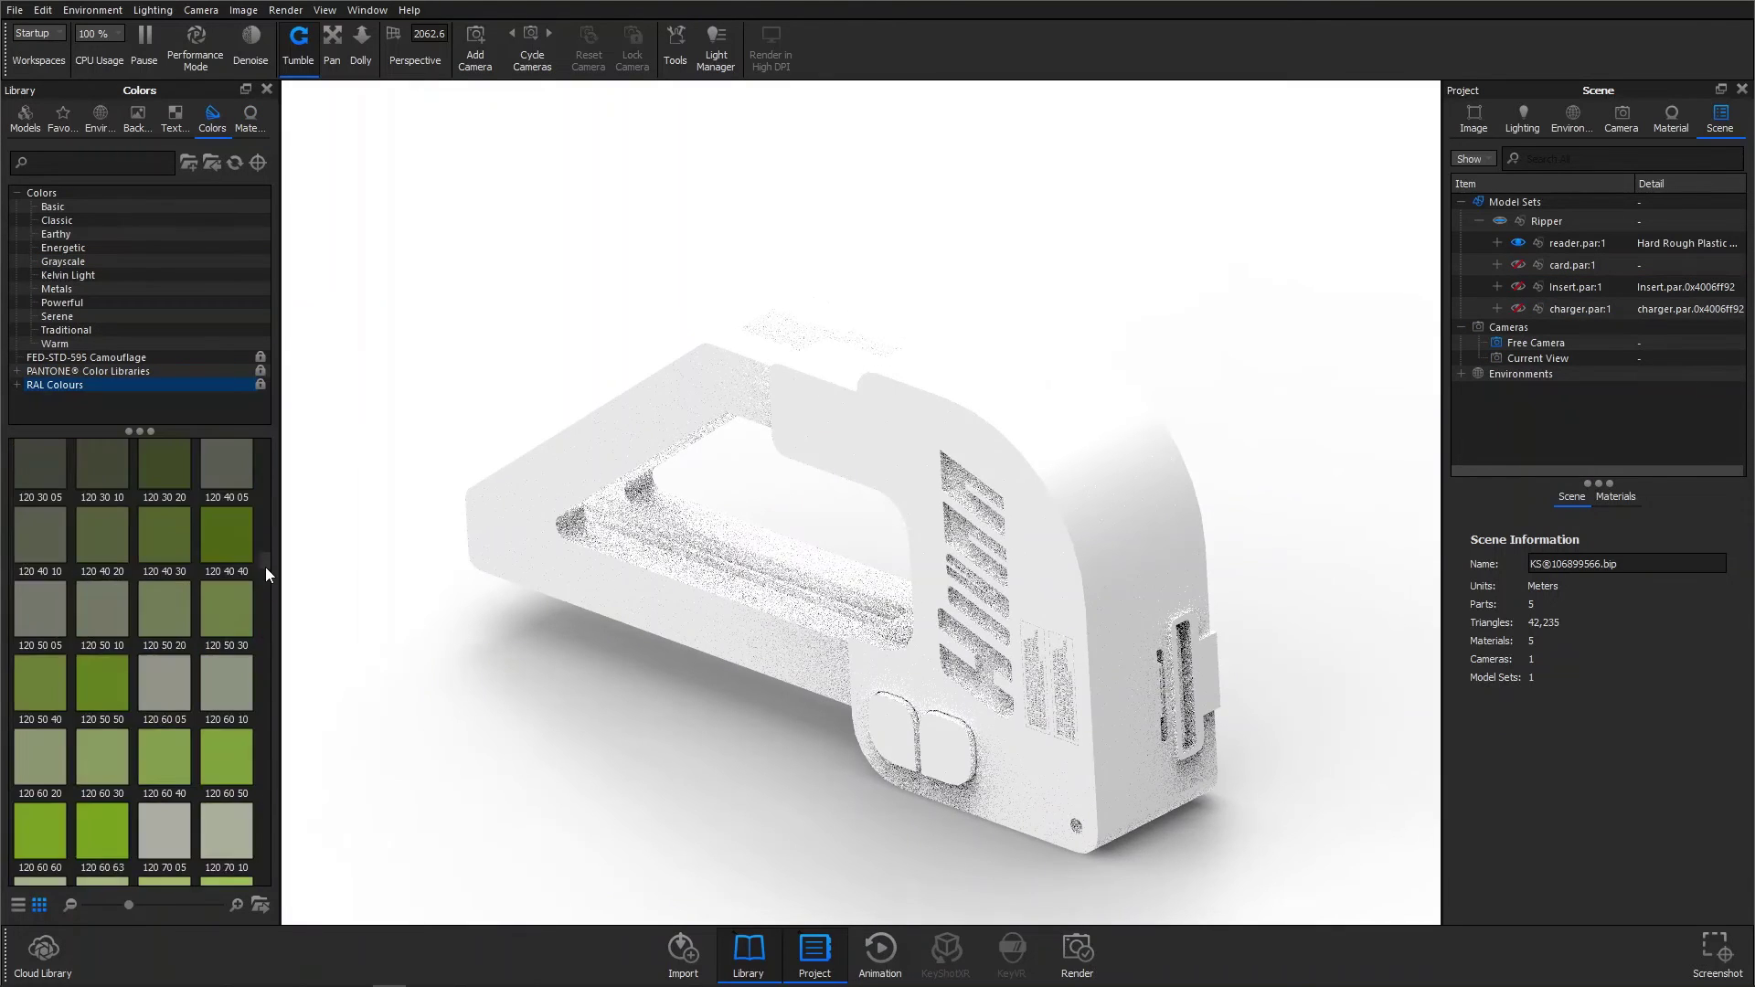
Step: Recolour the reader body with the pale RAL library colour 160-1 and show the card together with it
{"action": "left_click_drag", "start_coordinate": [265, 566], "coordinate": [264, 603]}
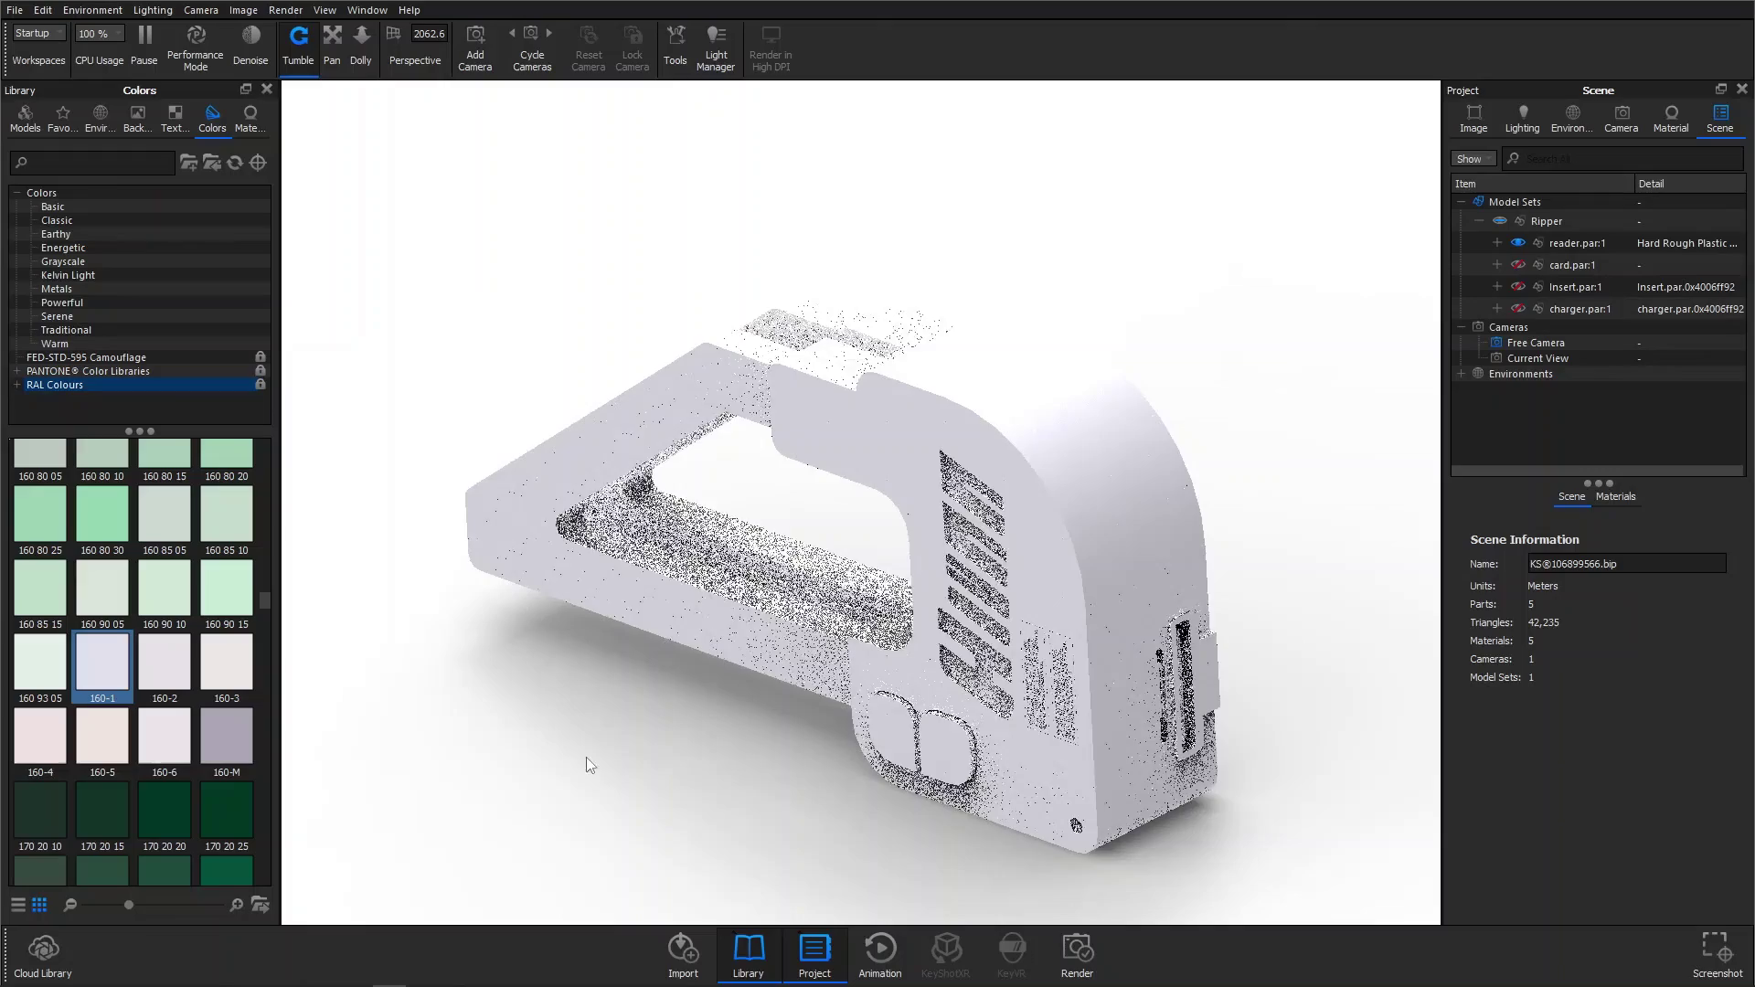
{"action": "left_click_drag", "start_coordinate": [102, 735], "coordinate": [640, 603]}
{"action": "left_click", "coordinate": [1517, 264]}
{"action": "left_click_drag", "start_coordinate": [101, 662], "coordinate": [584, 567]}
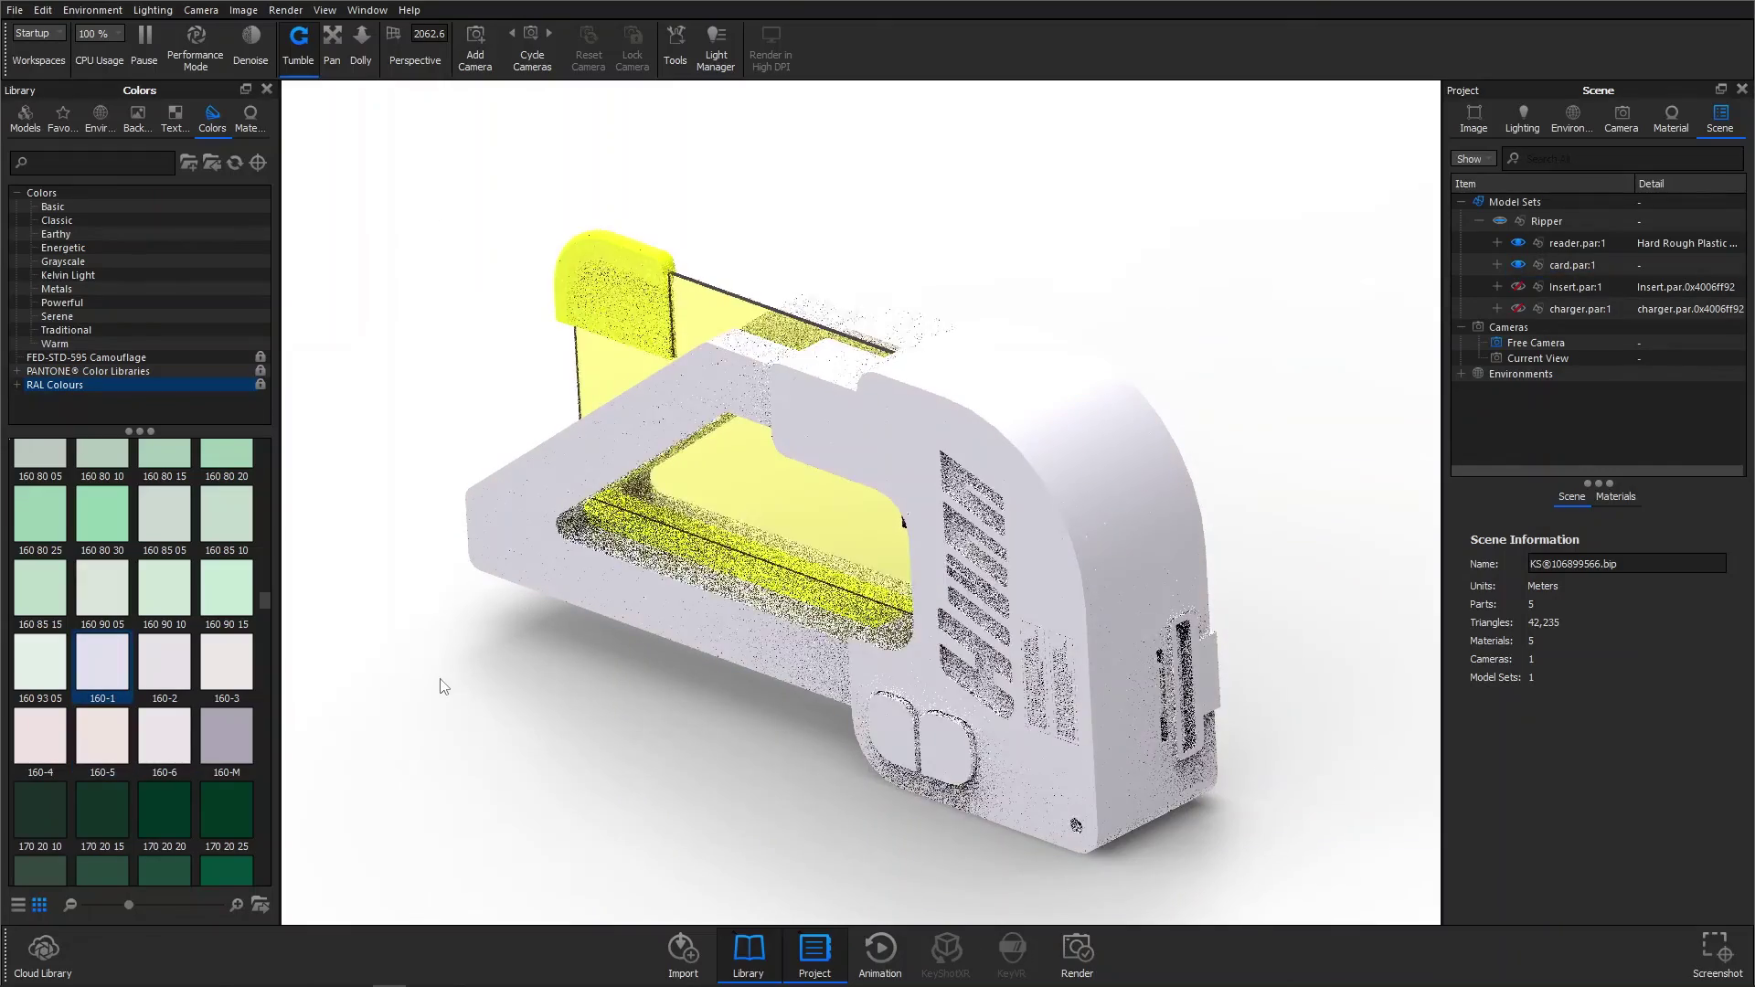
Step: Show the insert with white Hard Rough Plastic and the charger with the grey-mauve RAL library colour 160-M
{"action": "key", "text": "ctrl+z"}
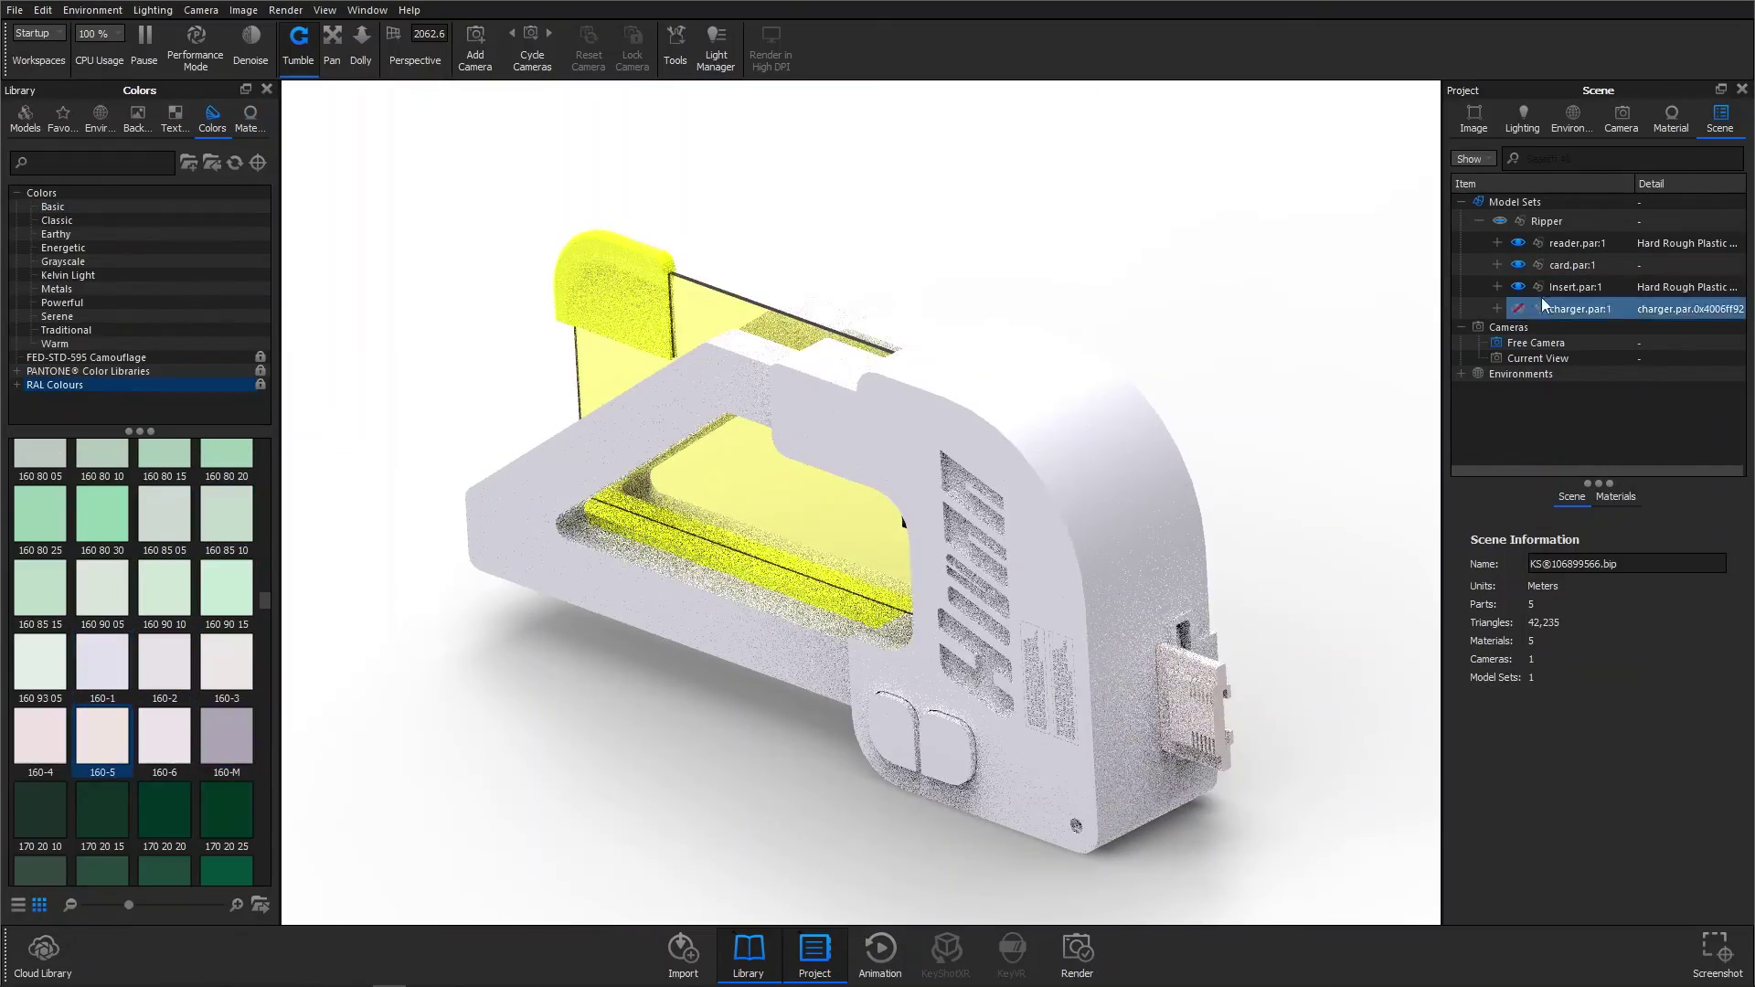
{"action": "key", "text": "ctrl+z"}
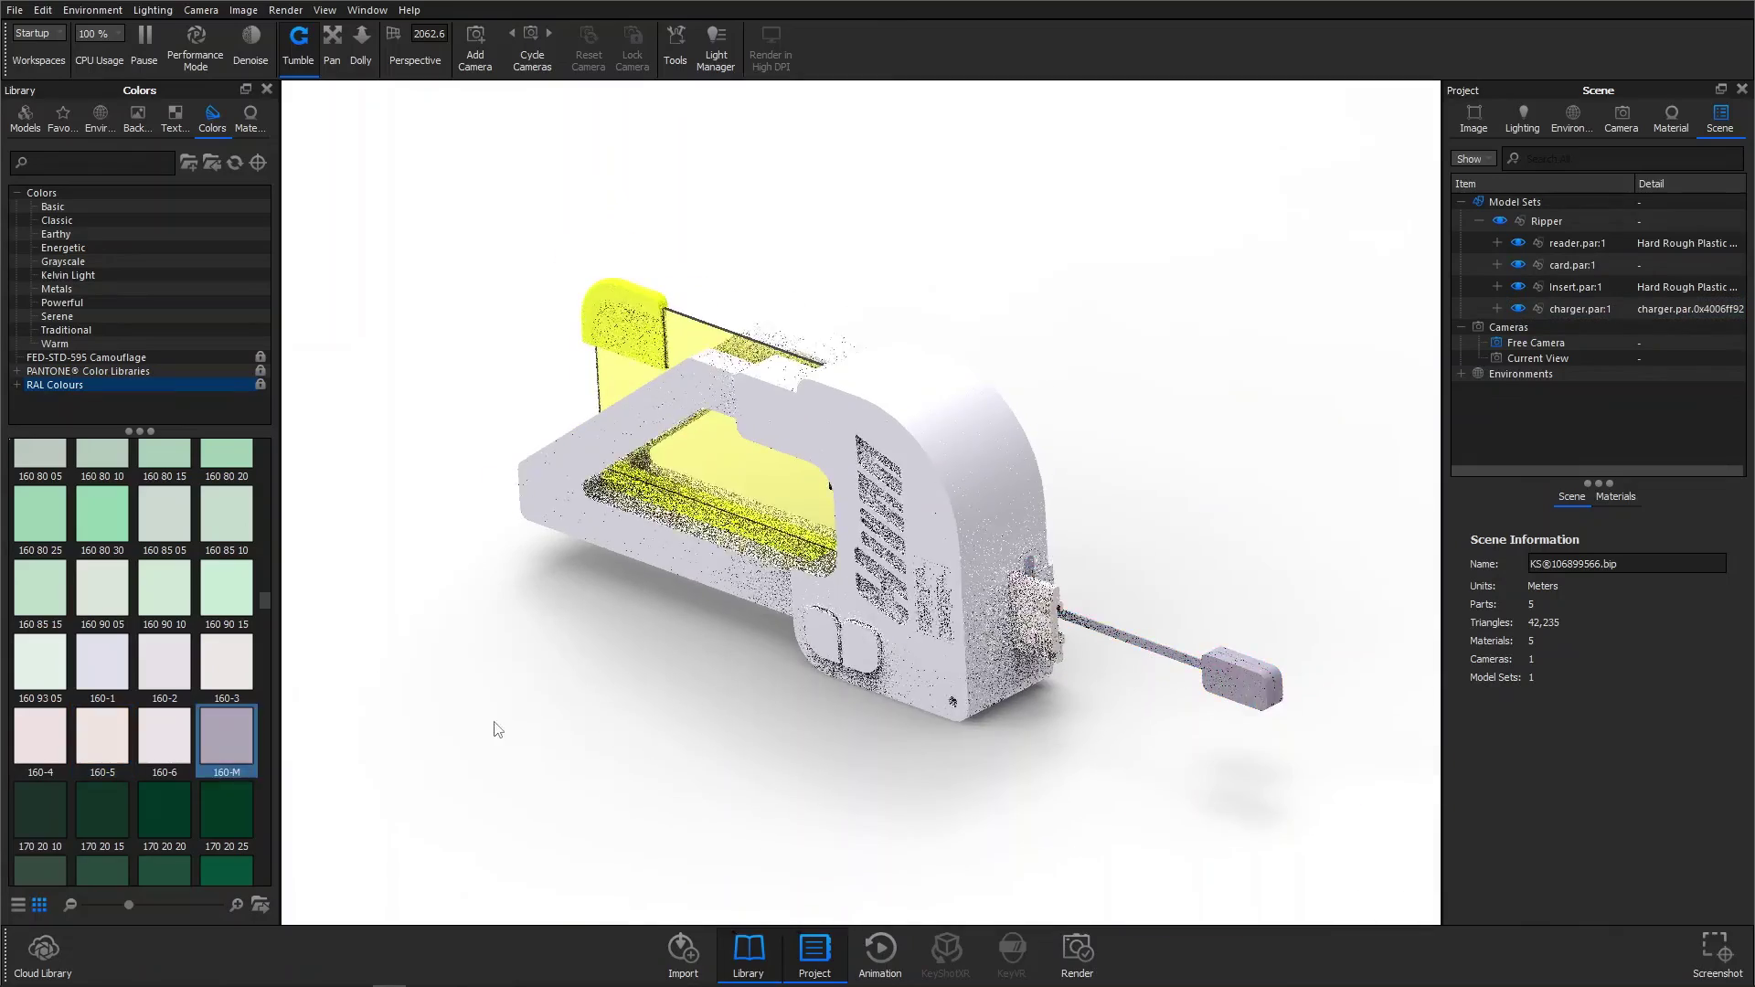